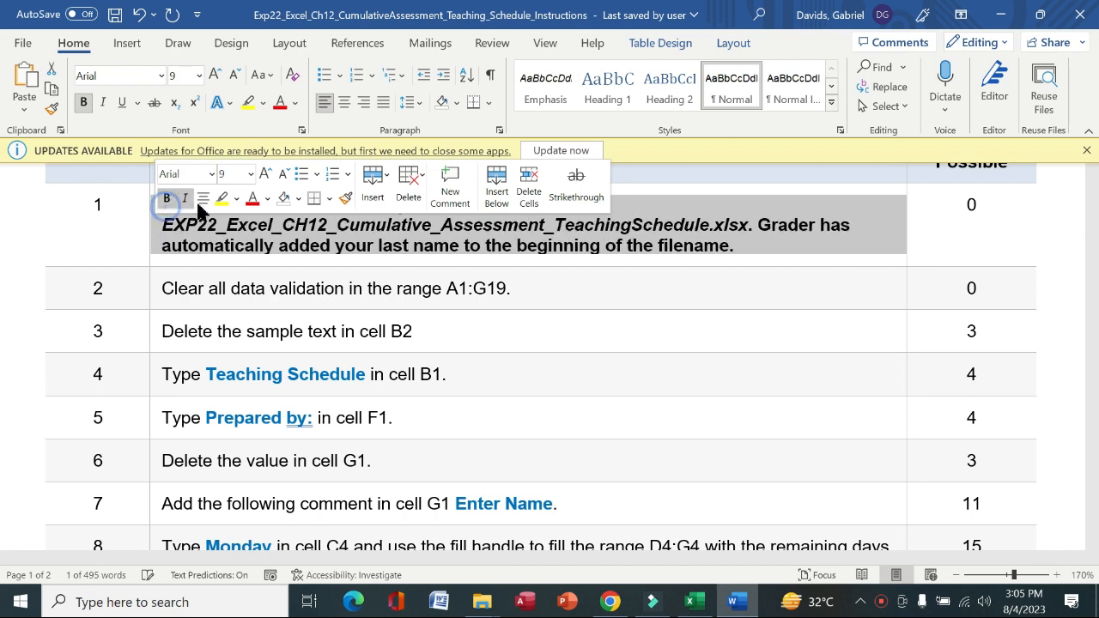
Highlight instruction 1 in the Word table in yellow and select its text.
left_click(221, 199)
left_click(111, 228)
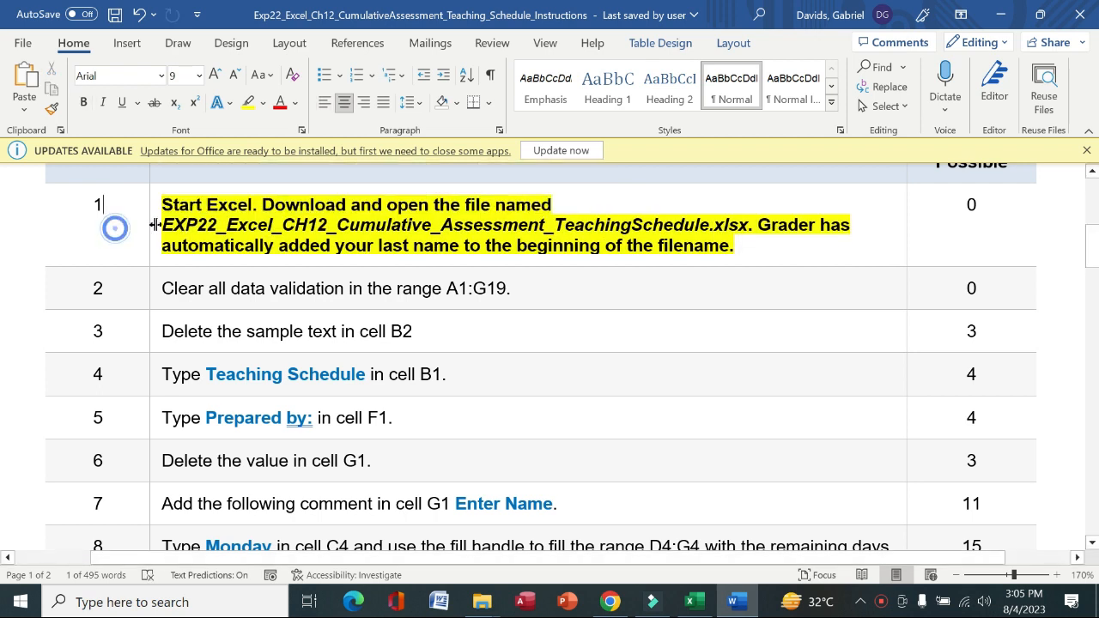
left_click(162, 206)
left_click_drag(161, 206, 726, 250)
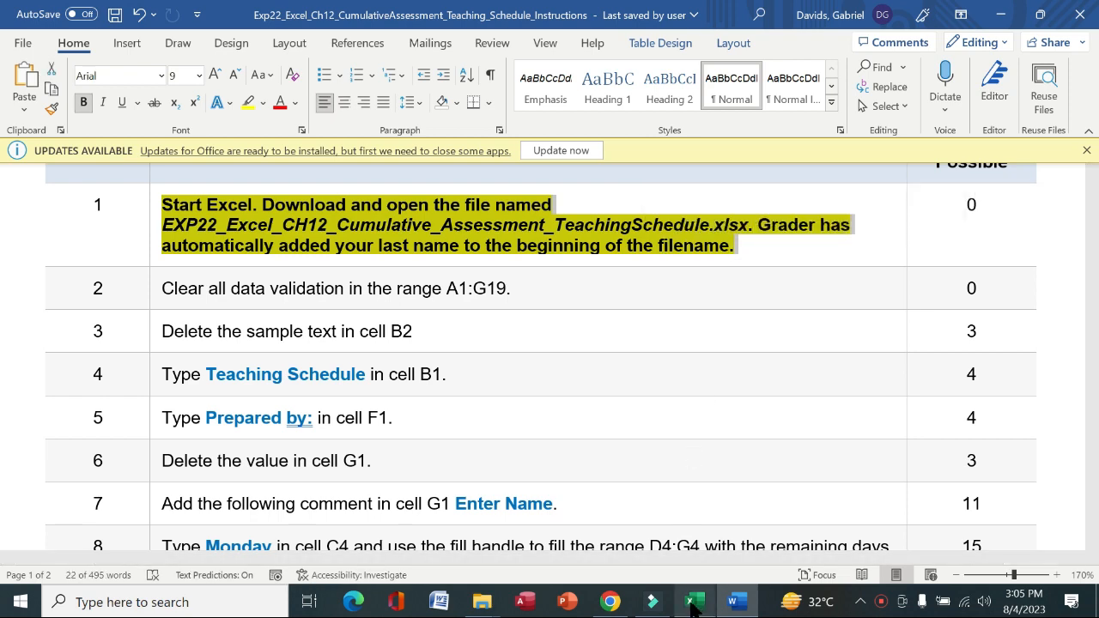
Switch to Excel to view the SCHEDULE sheet of the TeachingSchedule workbook and return to the Word instructions.
left_click(689, 601)
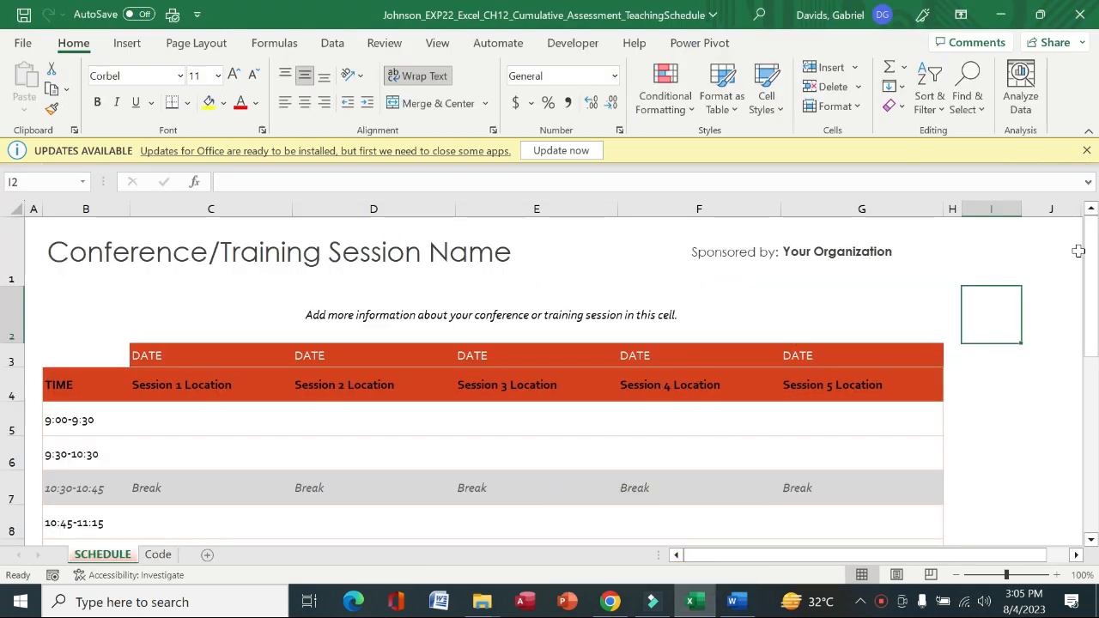
left_click_drag(1088, 258, 1086, 152)
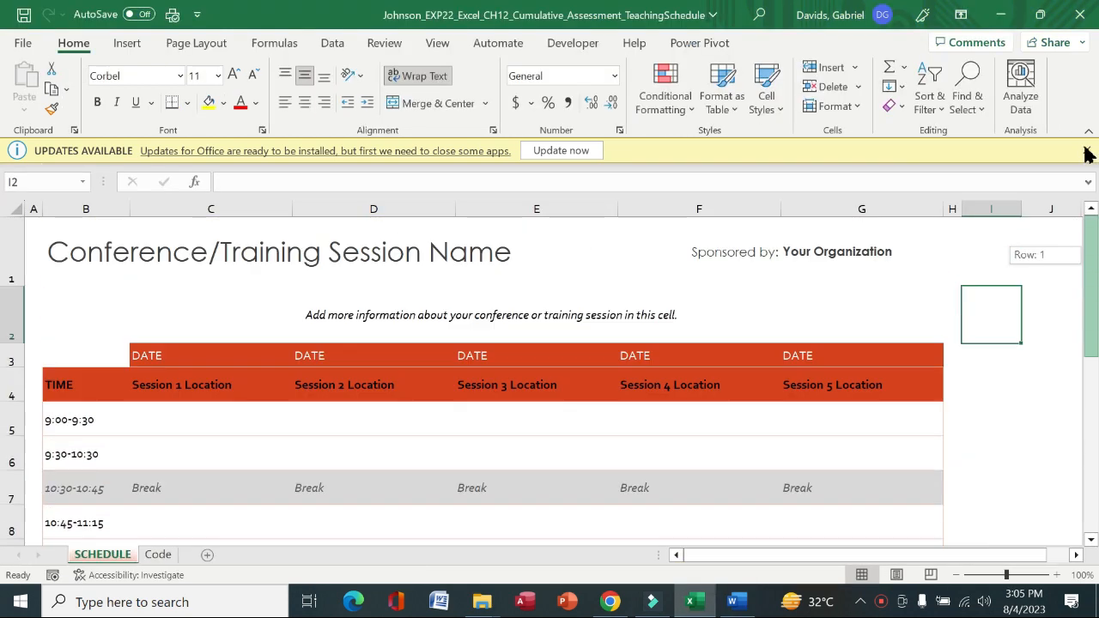
left_click(738, 603)
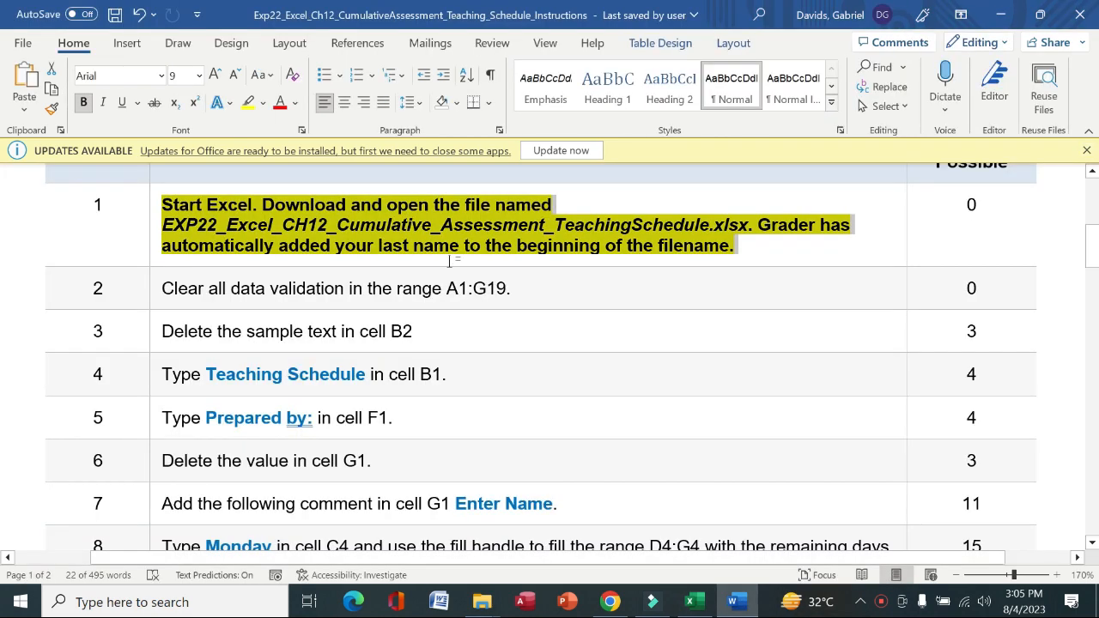
Remove the bold and highlighting from instruction 1, and make instruction 2 bold with yellow highlighting.
left_click(149, 236)
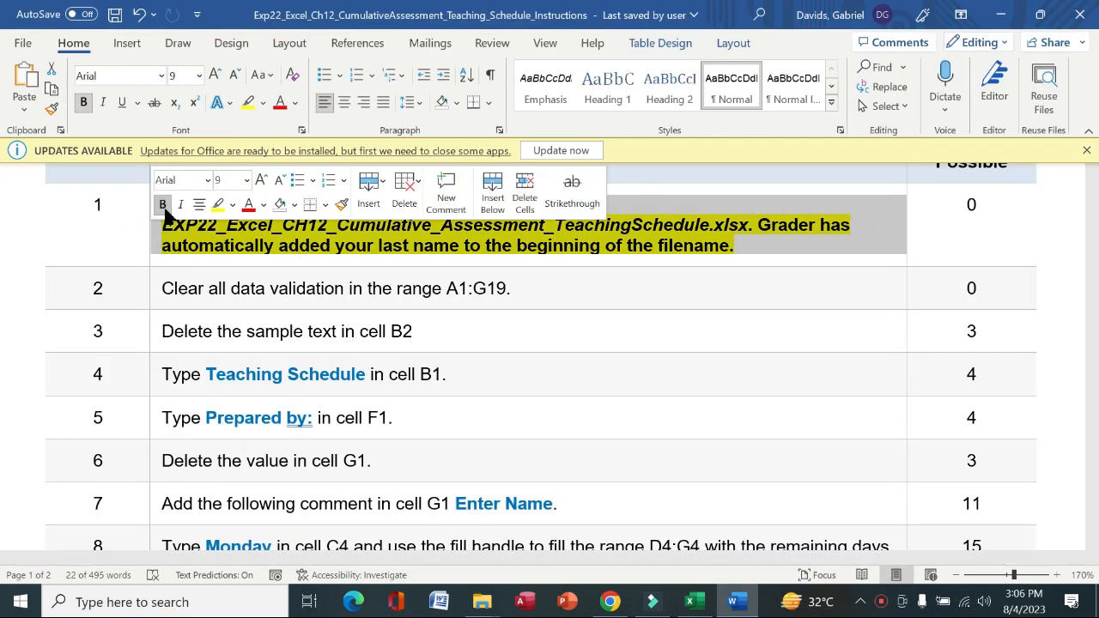
left_click(163, 204)
left_click(218, 205)
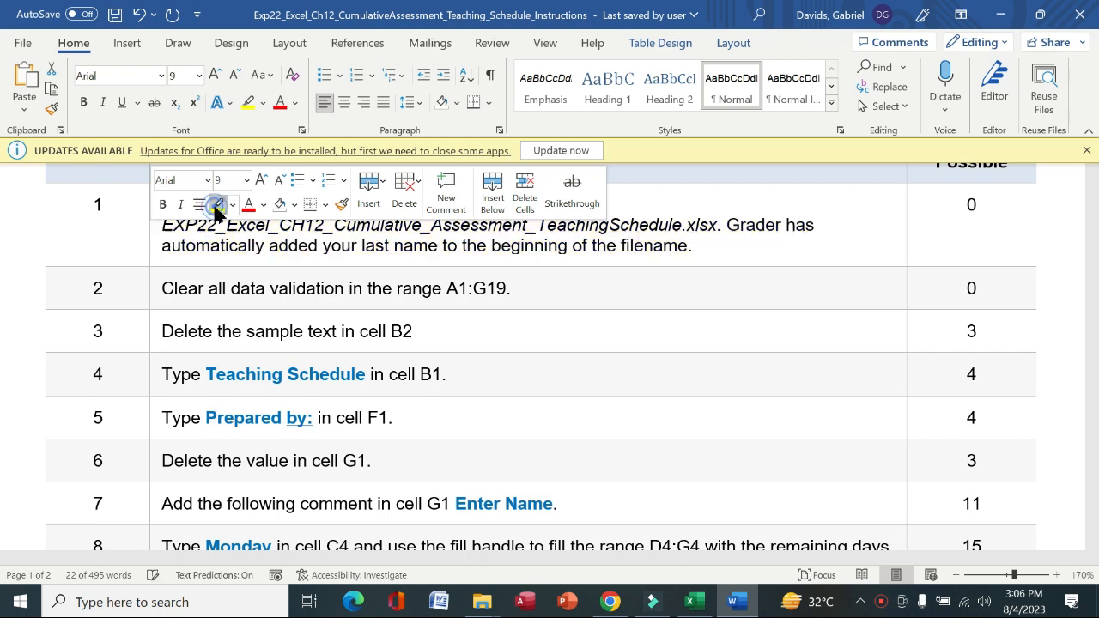
left_click(152, 295)
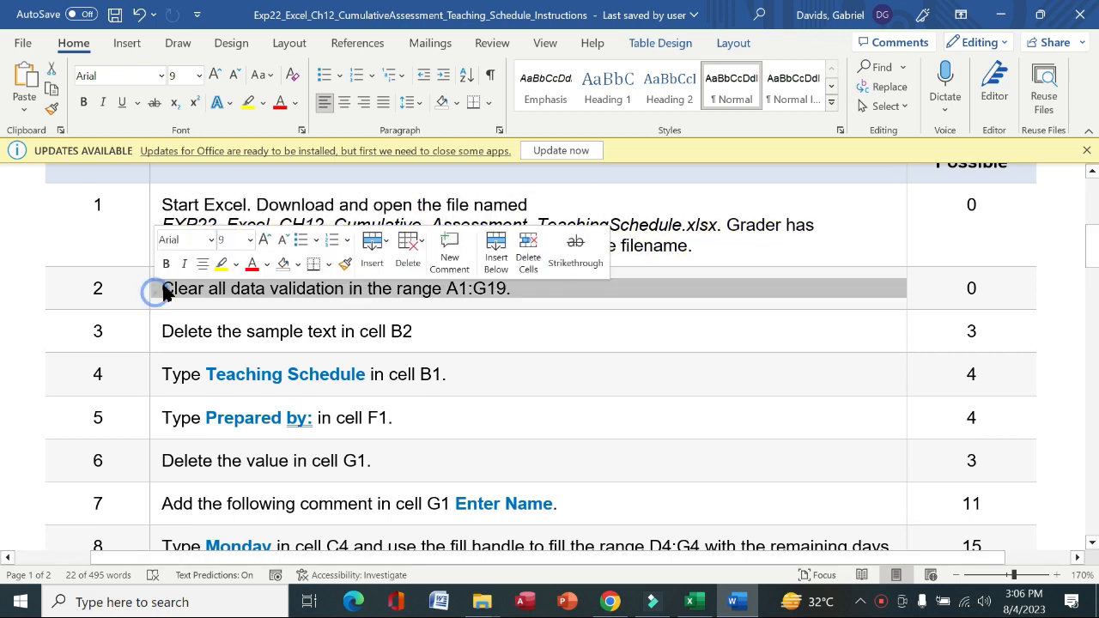
left_click(166, 264)
left_click(221, 264)
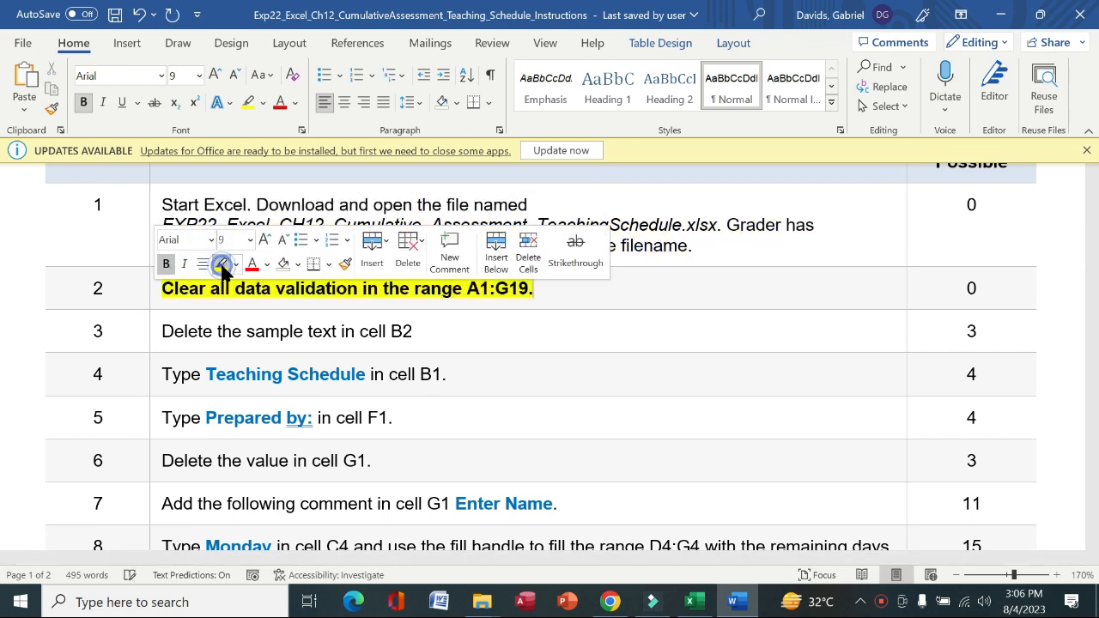
Take the range A1:G19 from instruction 2, switch to Excel and clear all data validation in that range on the SCHEDULE sheet.
left_click_drag(157, 292, 468, 290)
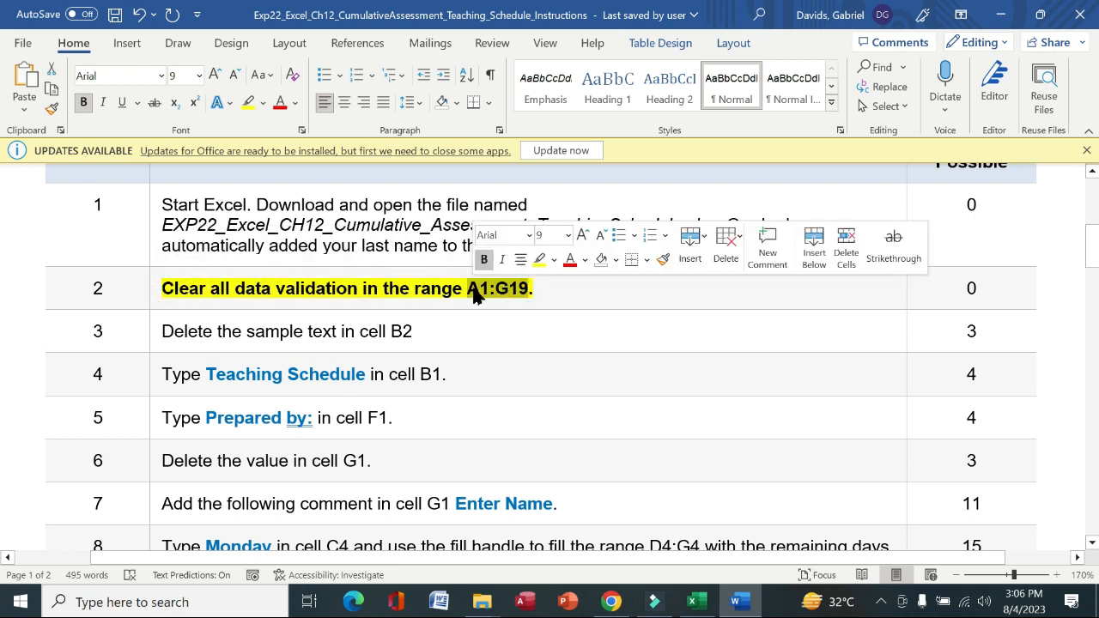
left_click(692, 602)
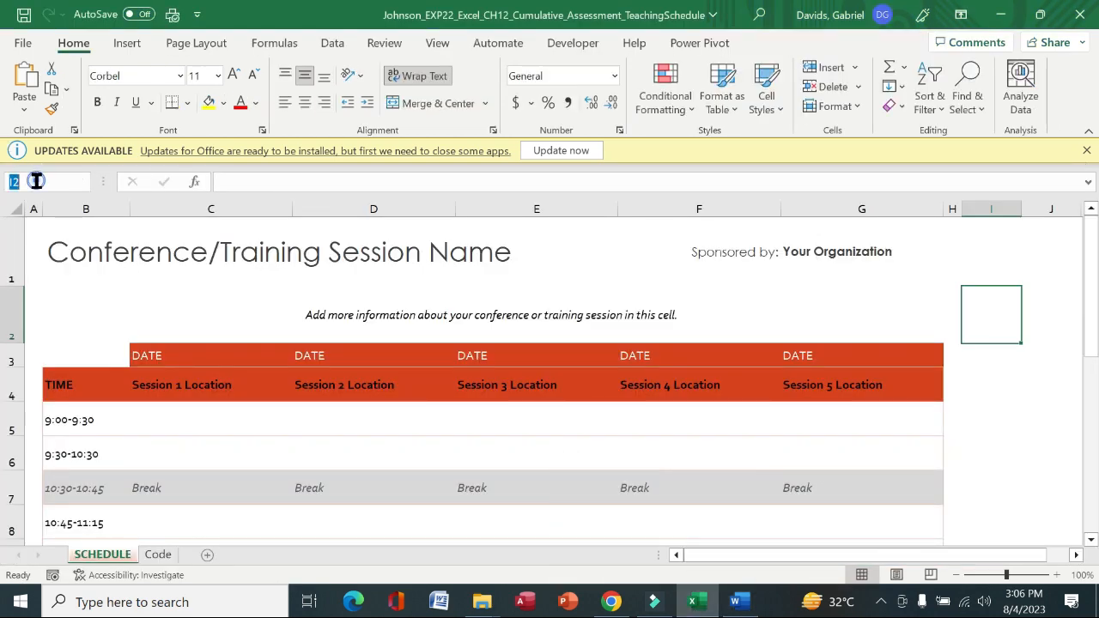
key("Return")
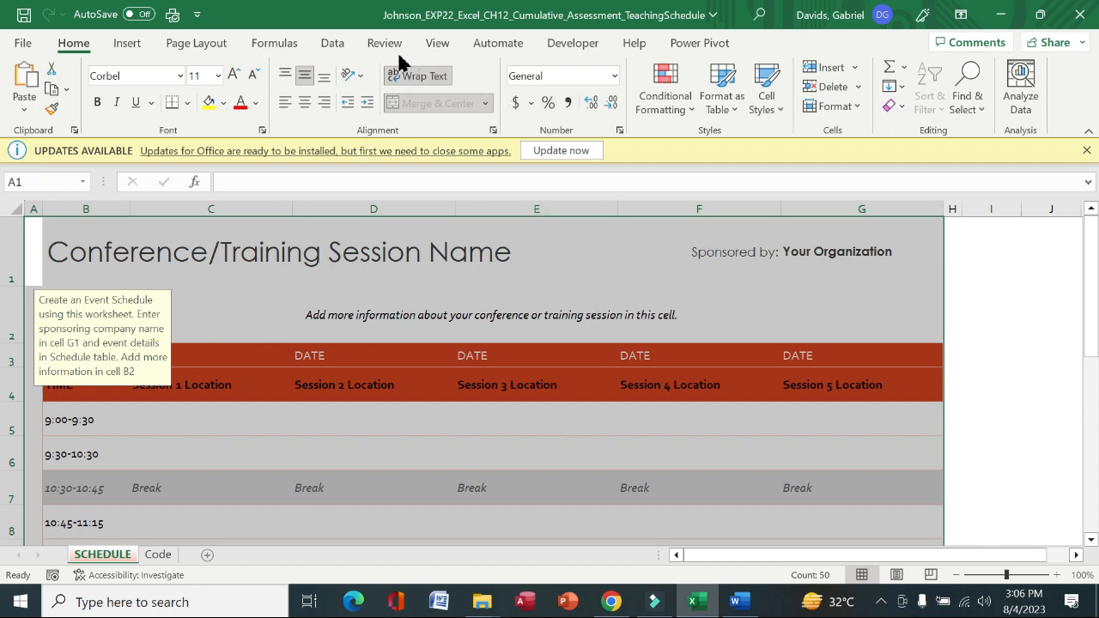
left_click(332, 43)
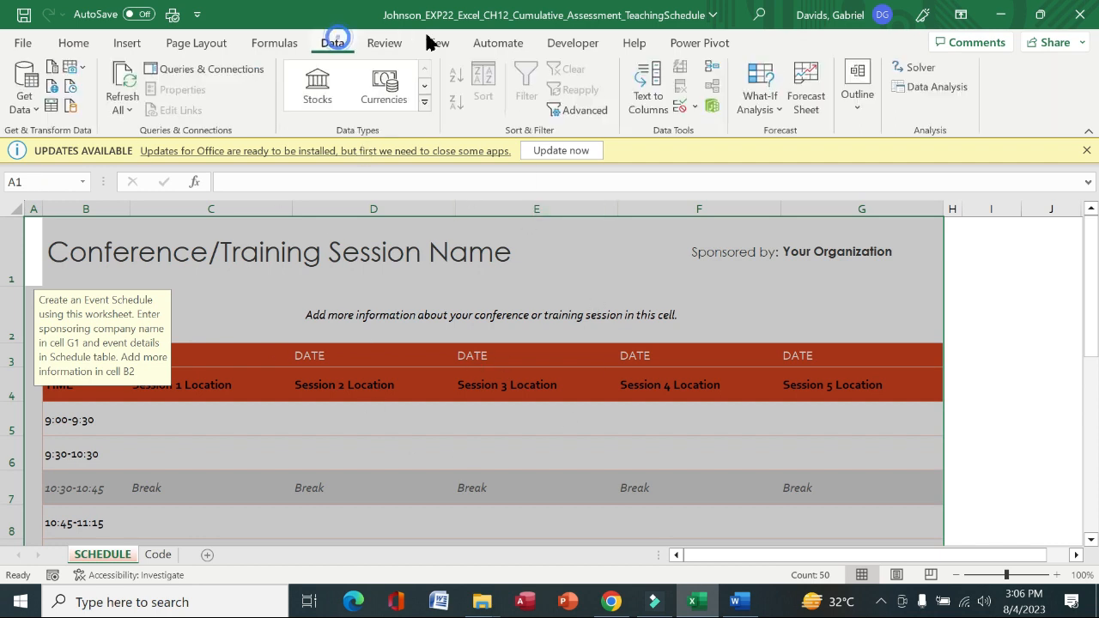
left_click(679, 109)
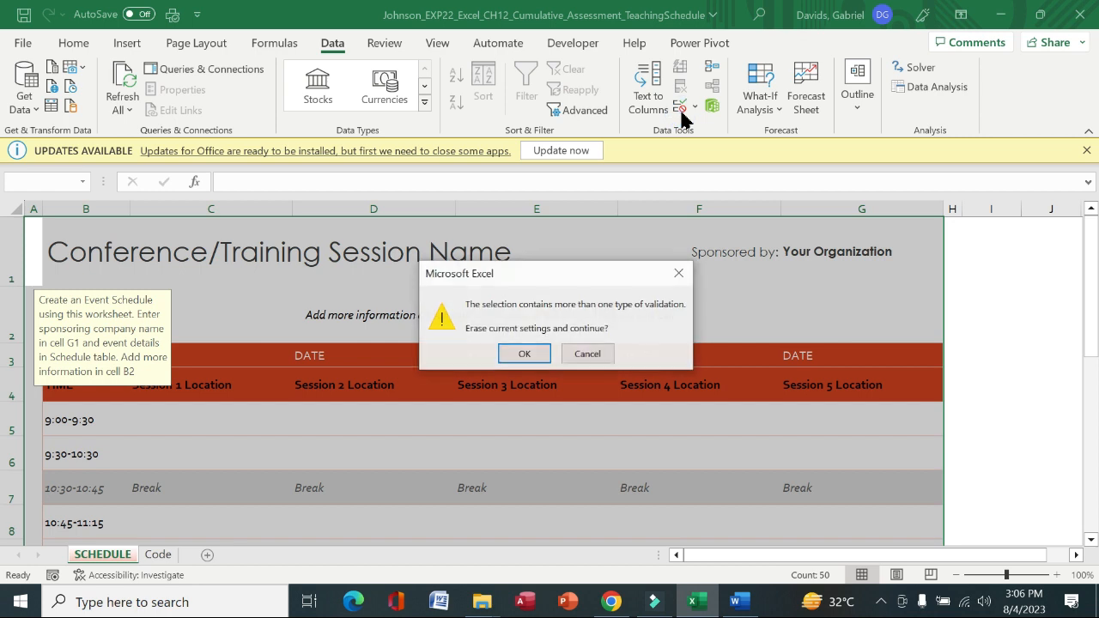
left_click(524, 353)
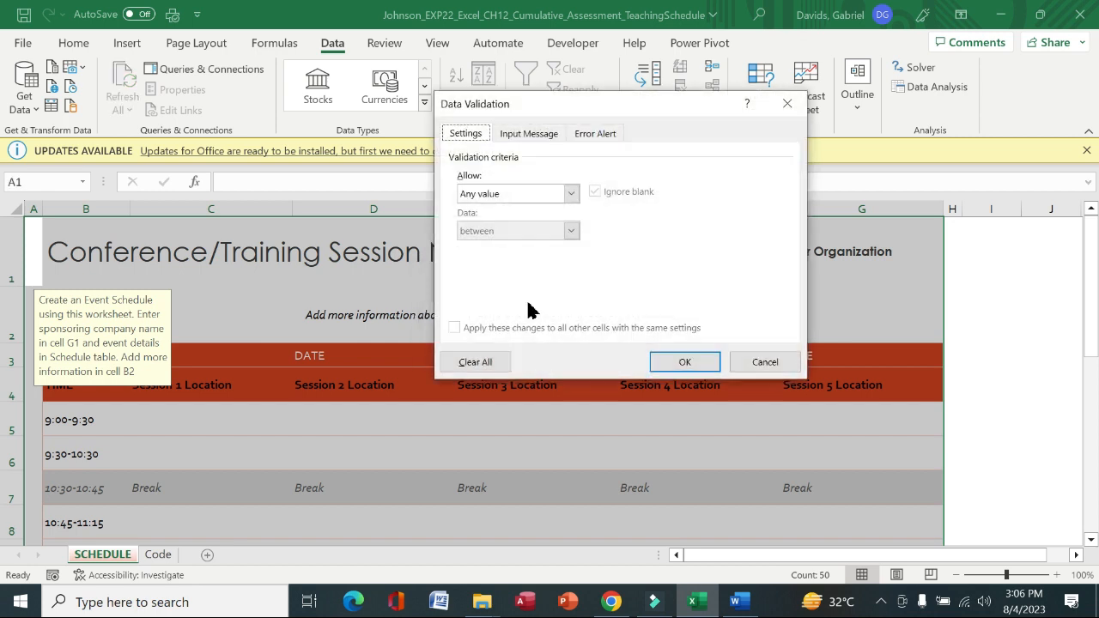
left_click(472, 364)
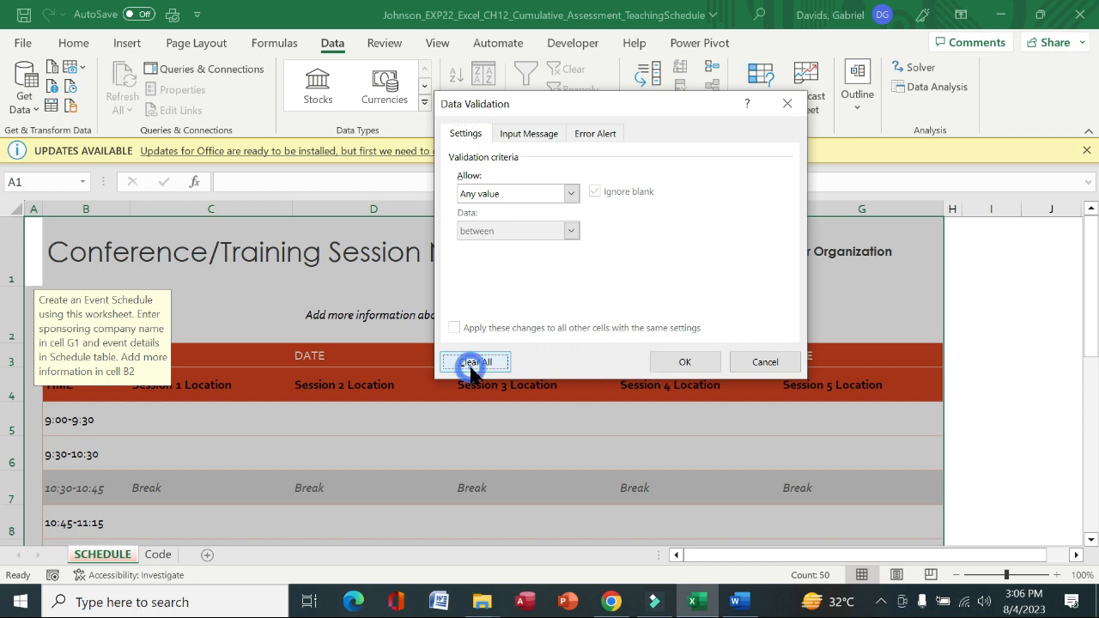
left_click(685, 363)
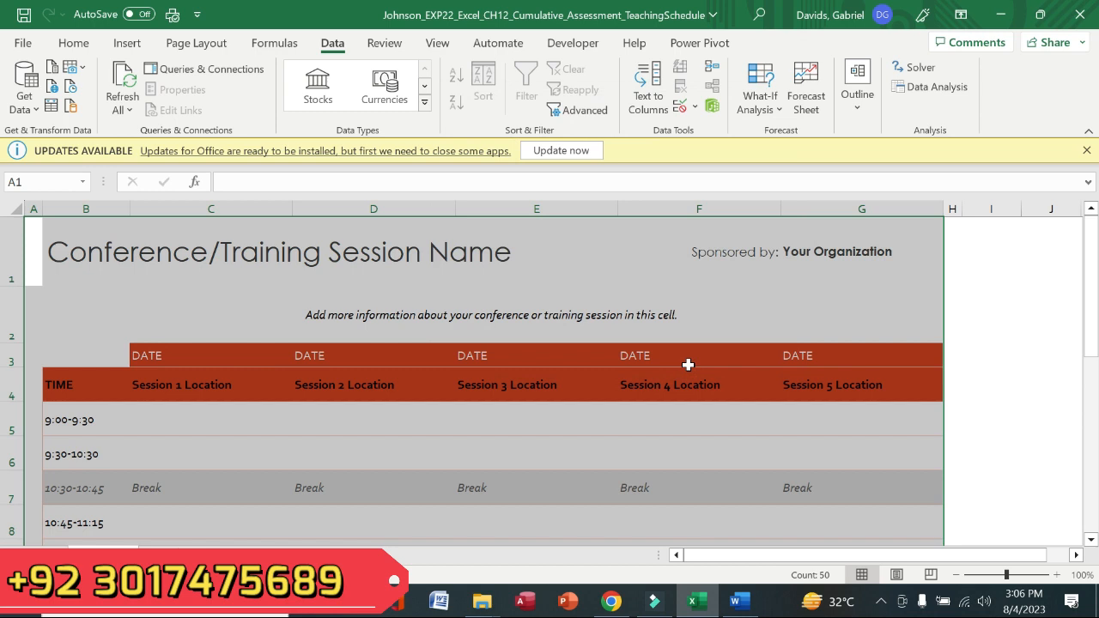
Switch to Word, remove the bold and highlighting from instruction 2, and make instruction 3 bold with yellow highlighting.
key("alt")
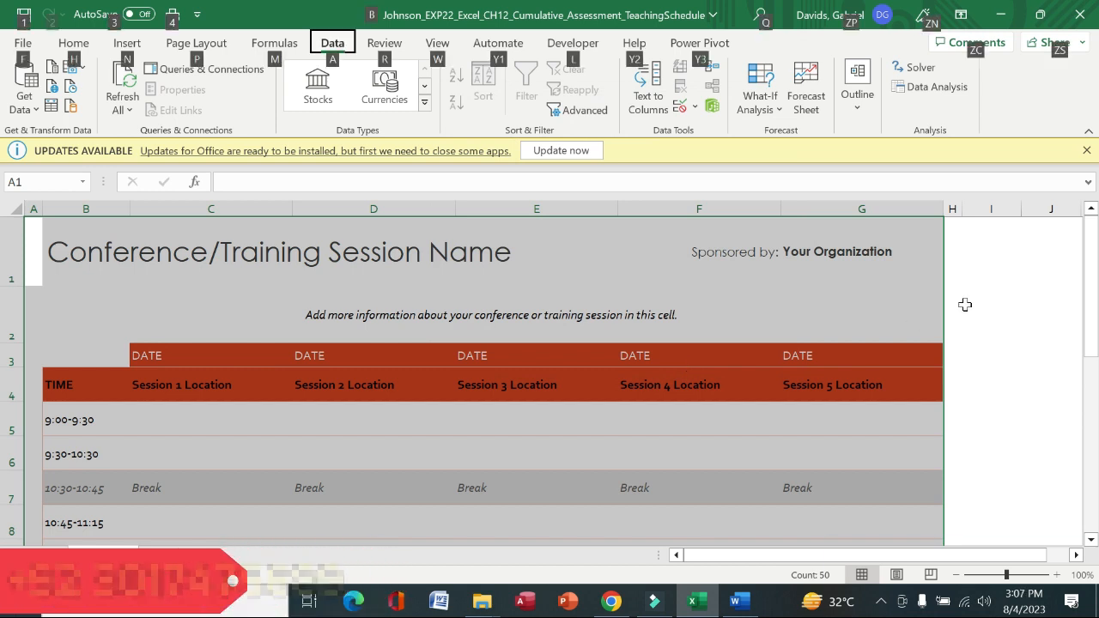
mouse_move(734, 601)
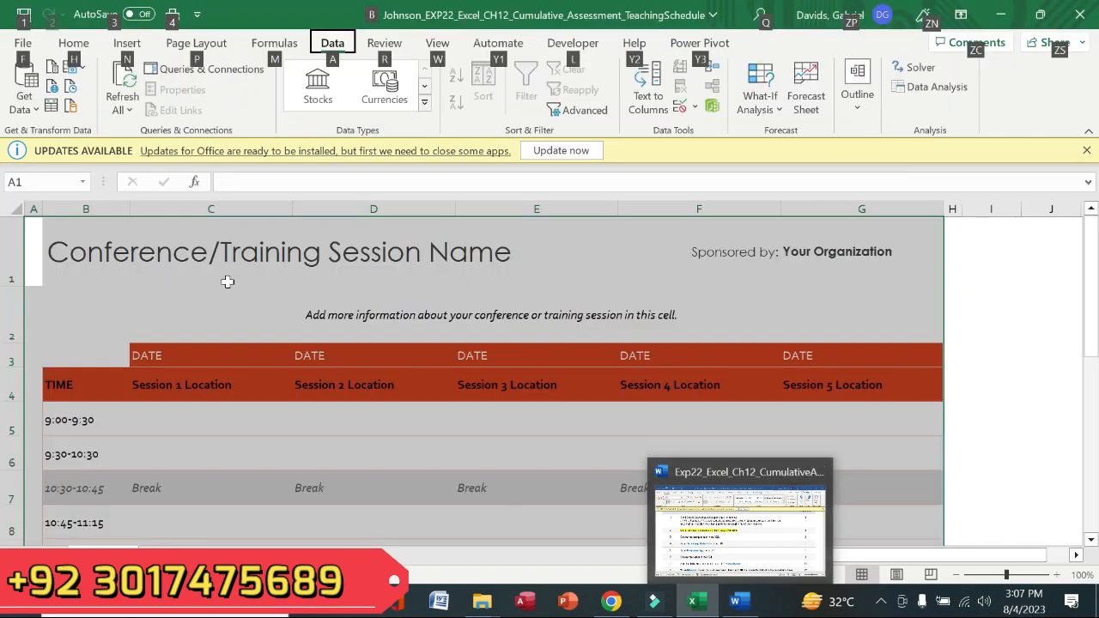
left_click(734, 601)
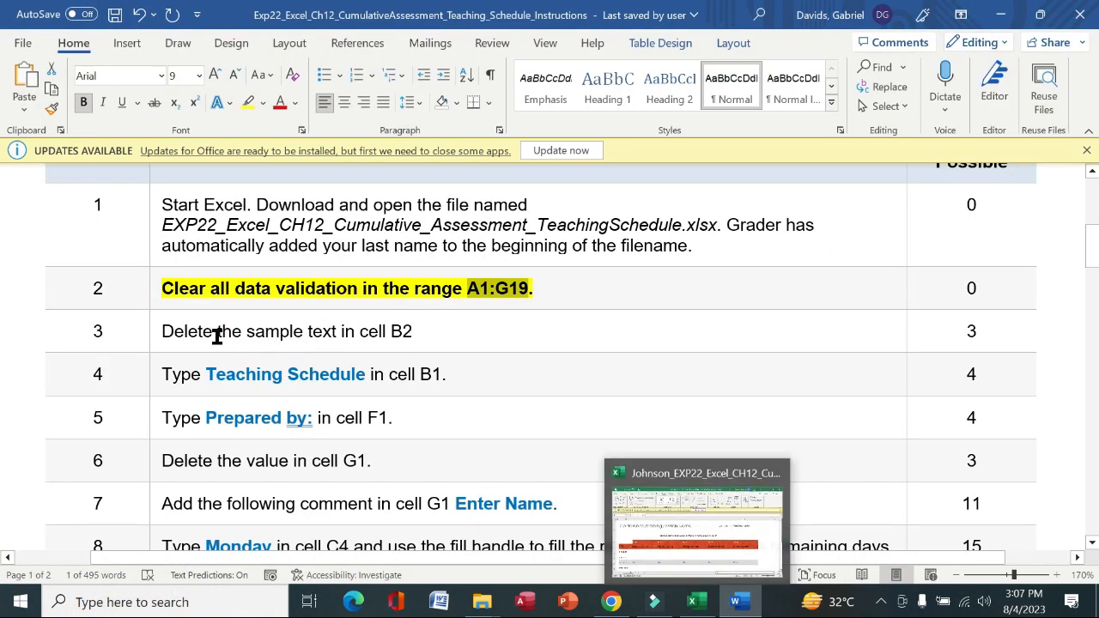
left_click(151, 295)
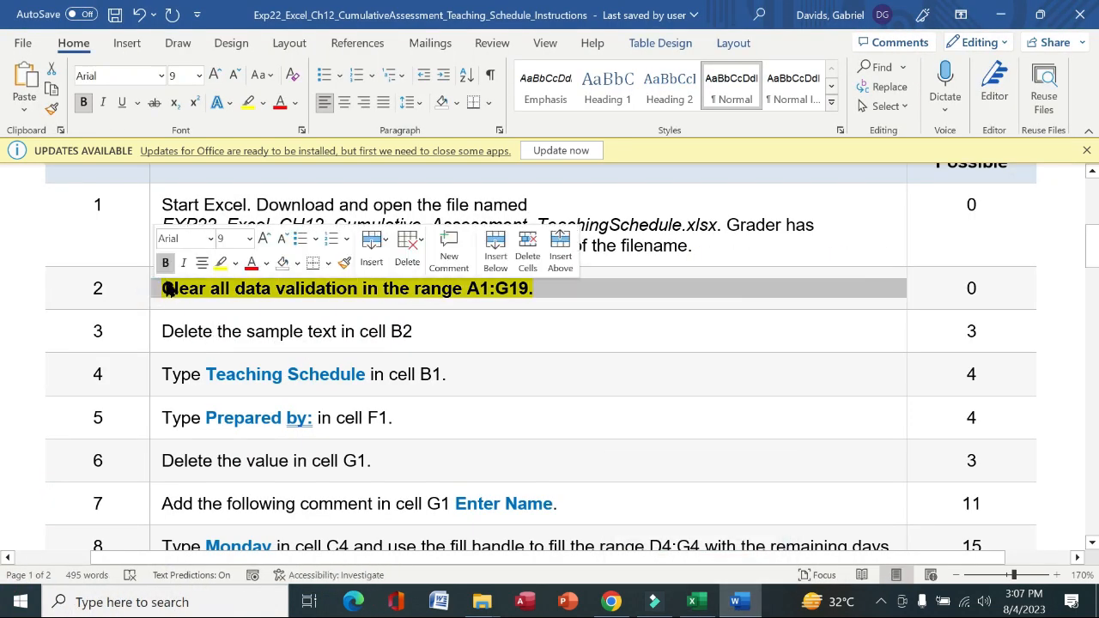
left_click(166, 262)
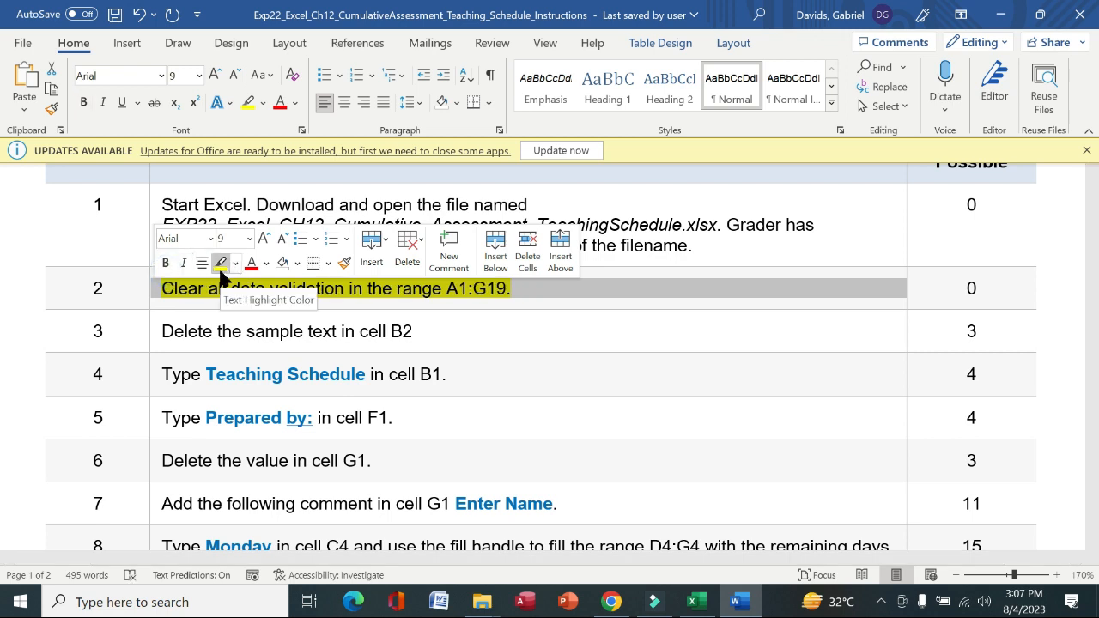
left_click(221, 262)
left_click(151, 345)
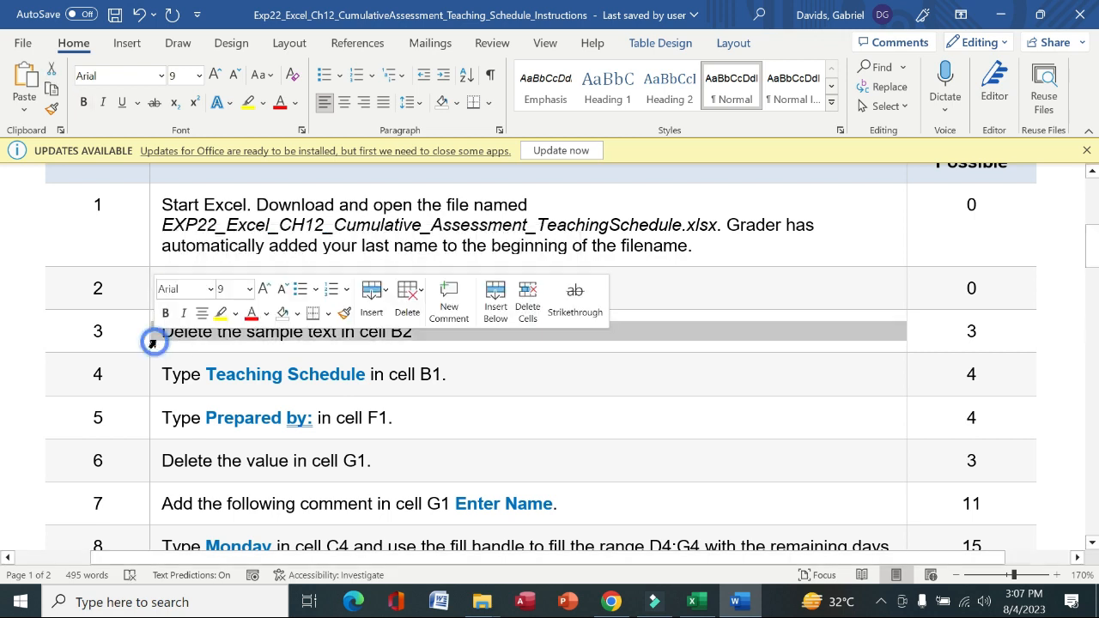
left_click(167, 313)
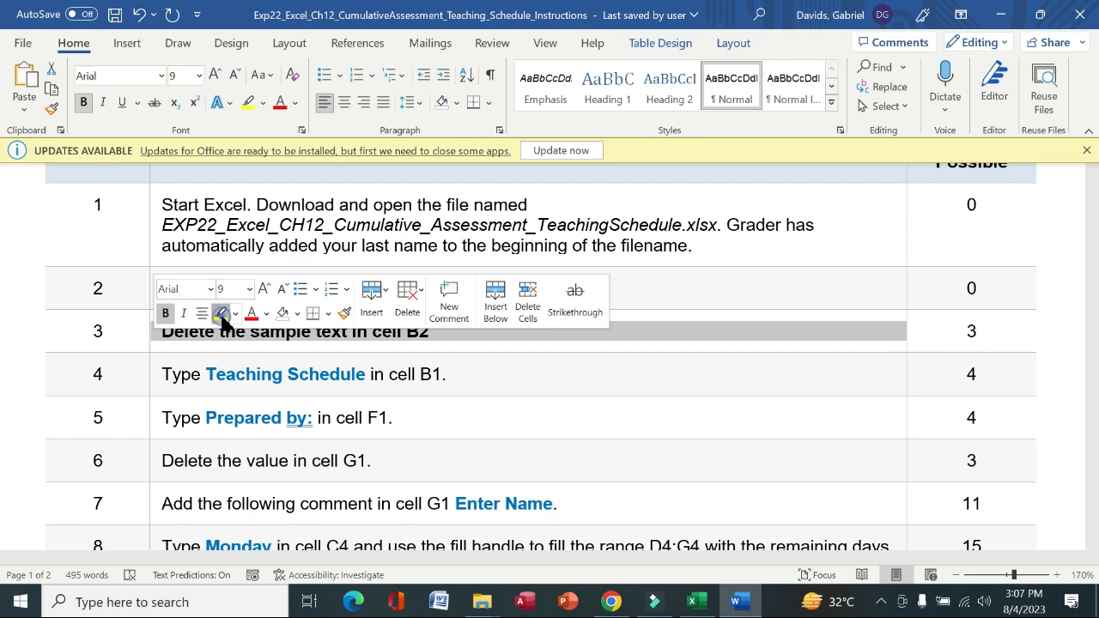
left_click(221, 315)
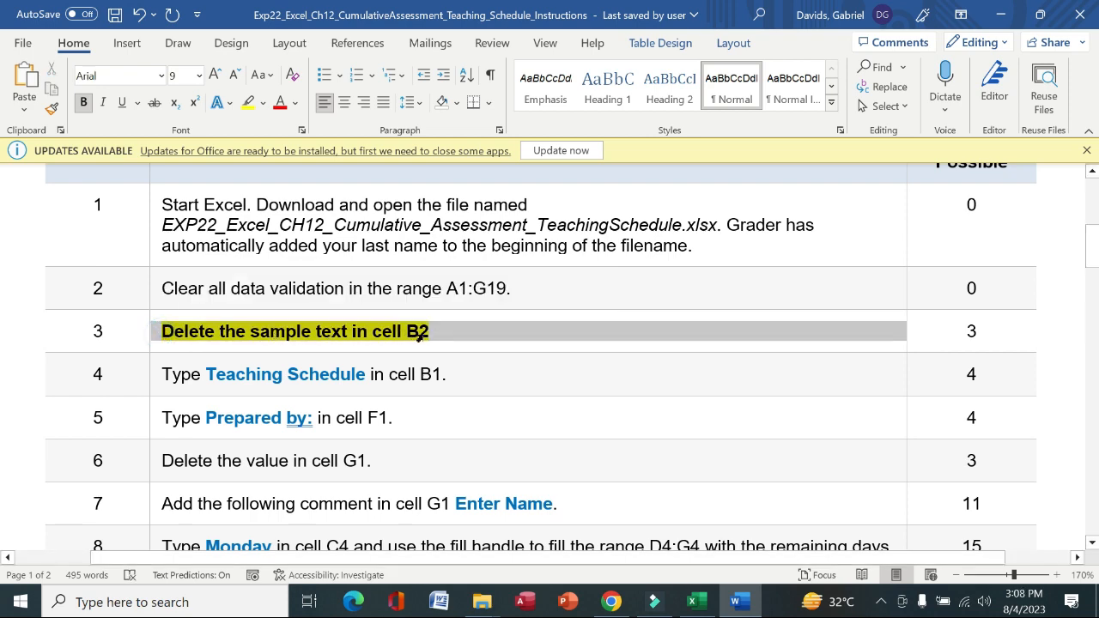
Switch to Excel and select the merged cell B2 on the SCHEDULE sheet.
left_click(697, 602)
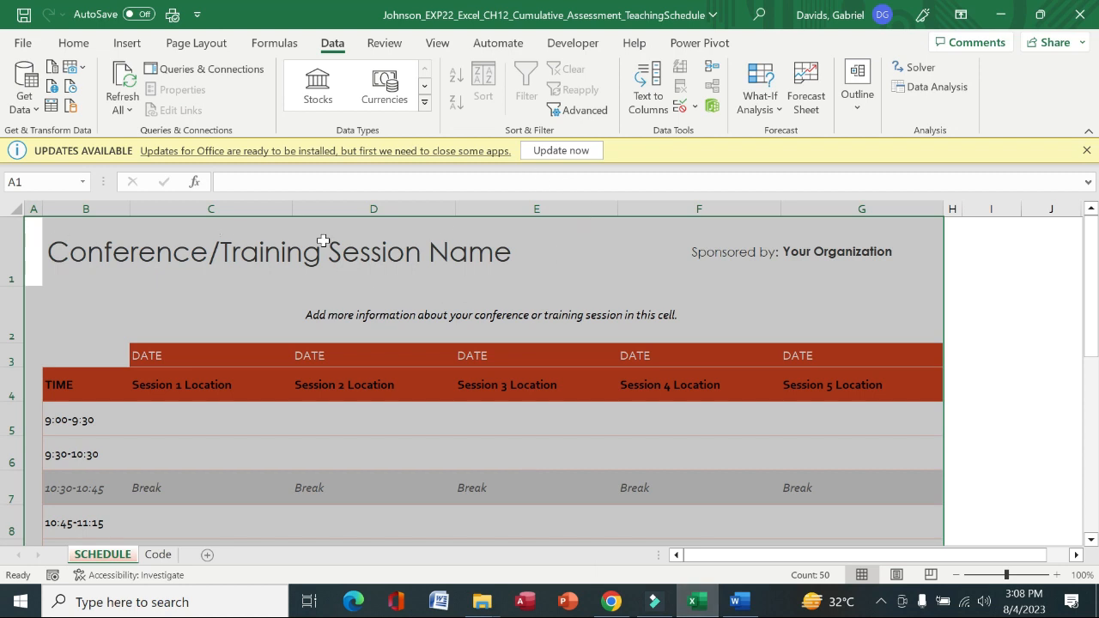
left_click(91, 254)
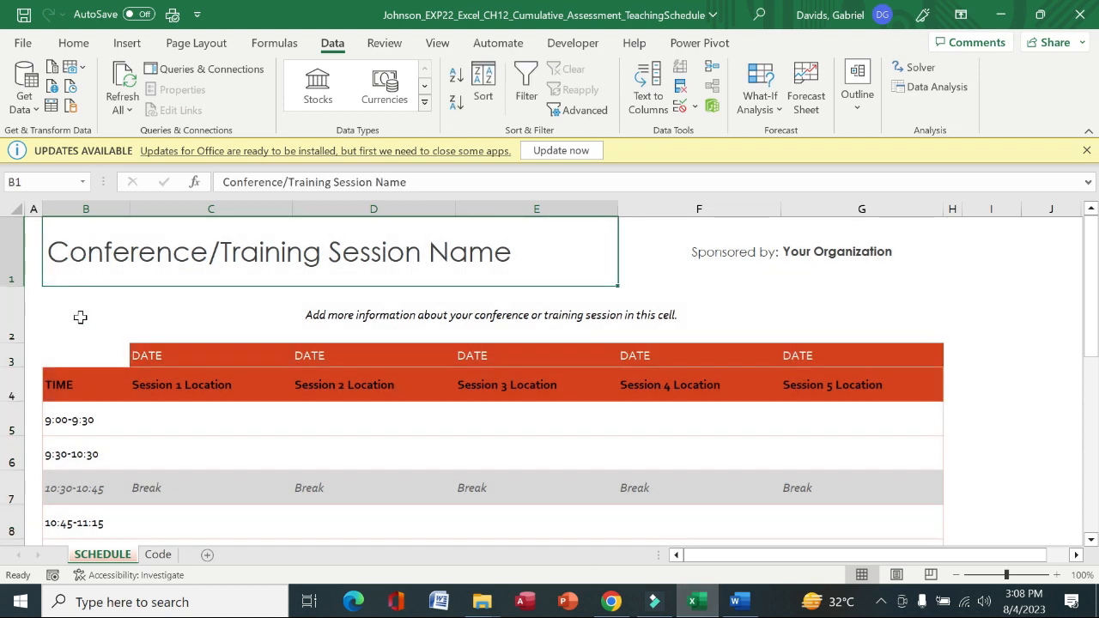
left_click(80, 319)
right_click(79, 318)
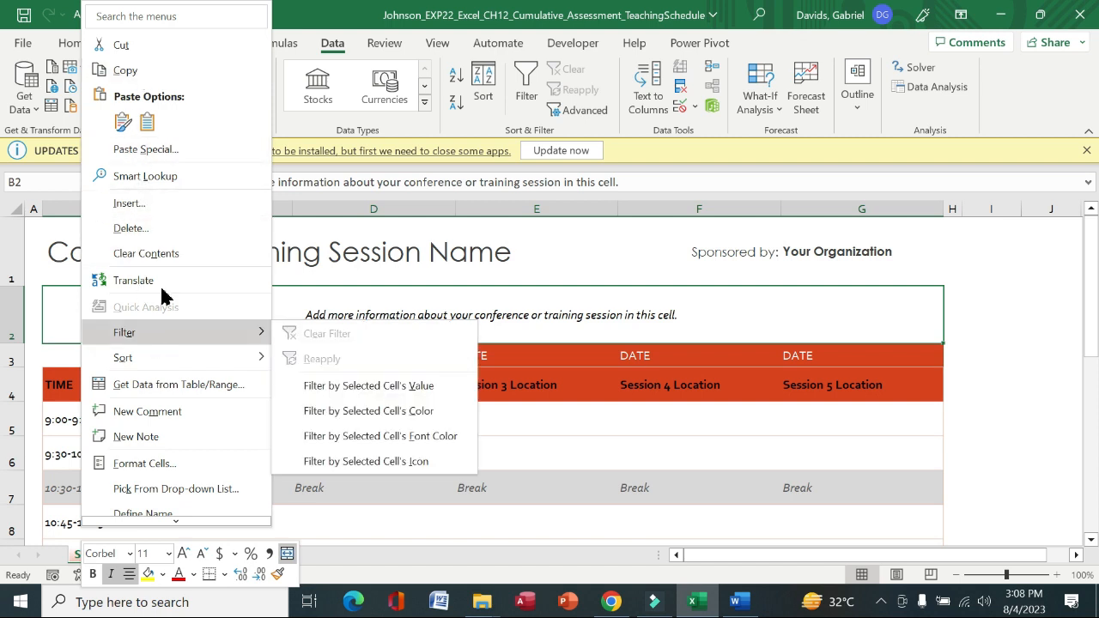
left_click(211, 230)
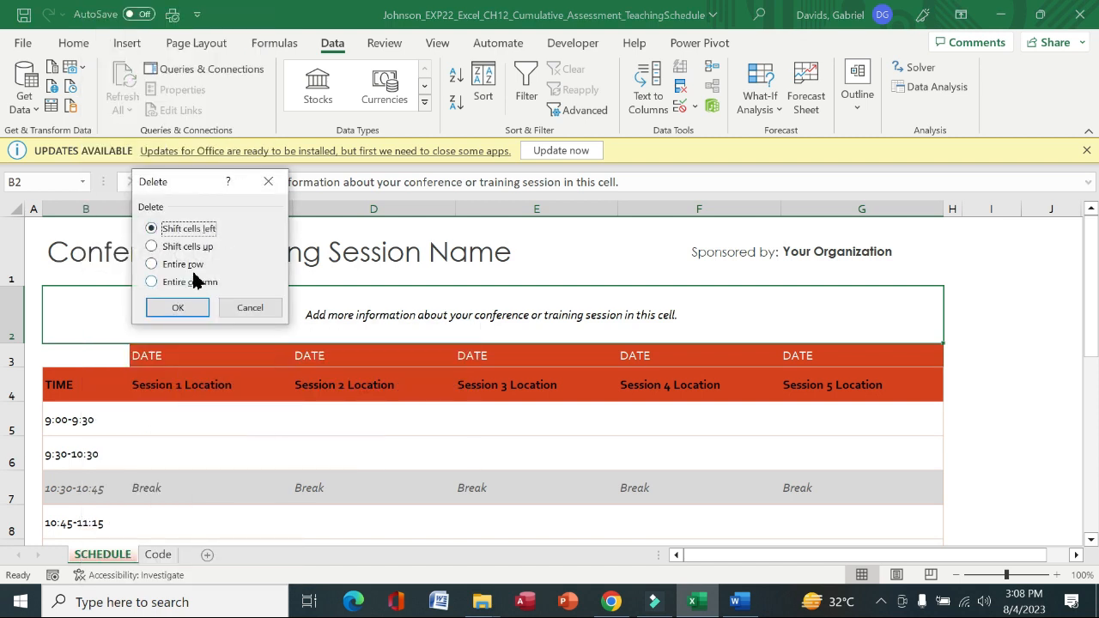
left_click(268, 181)
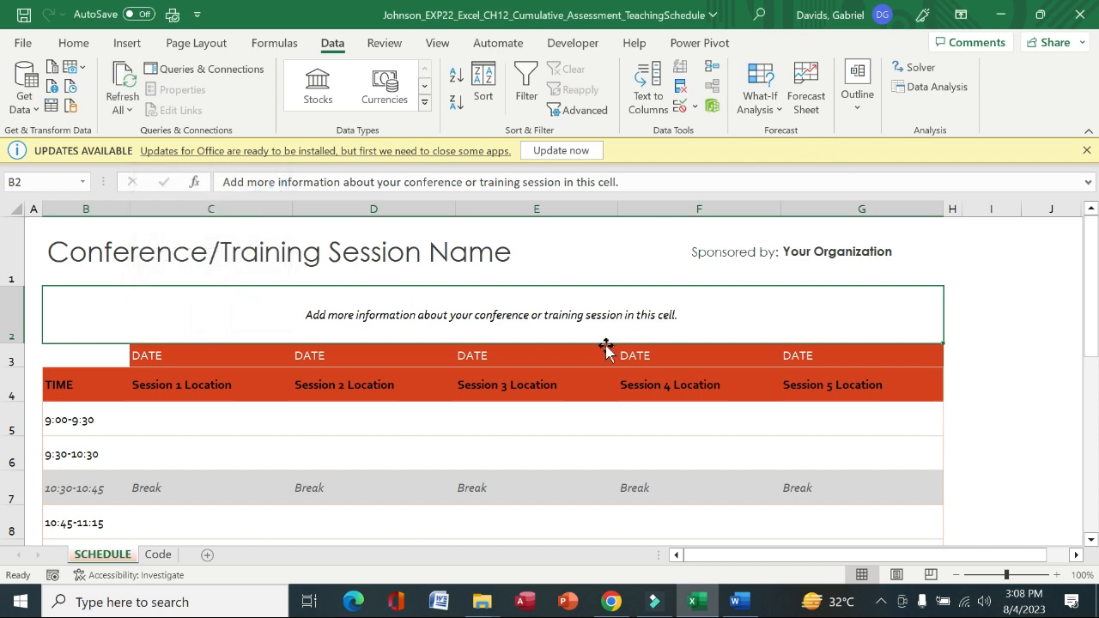
Delete the sample text in cell B2.
key("Delete")
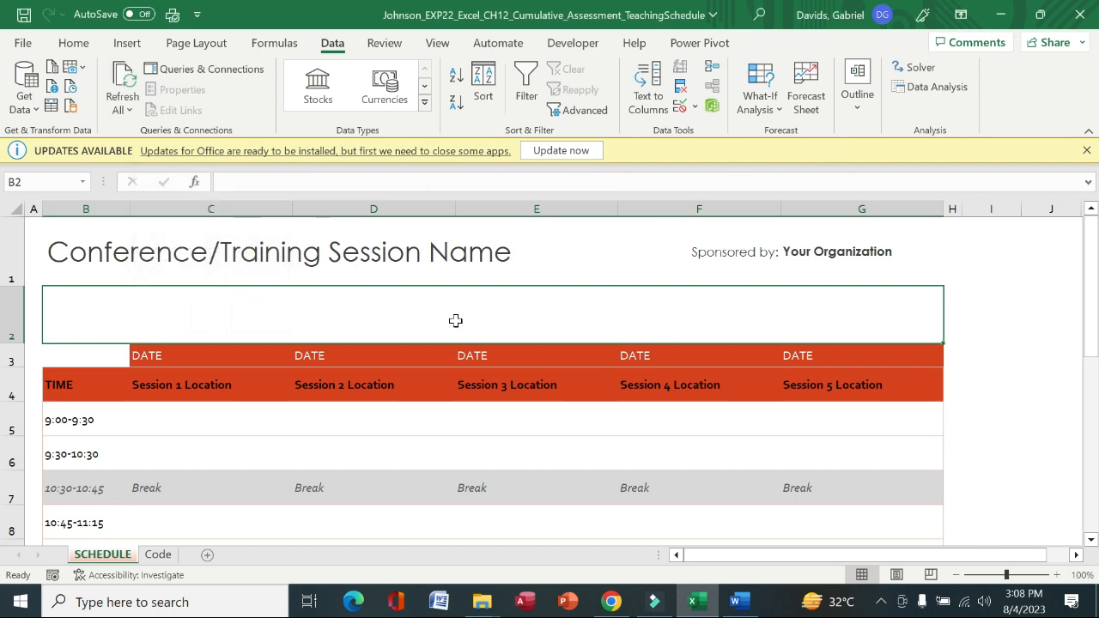
Switch to Word and remove the bold and yellow highlighting from instruction 3.
left_click(735, 601)
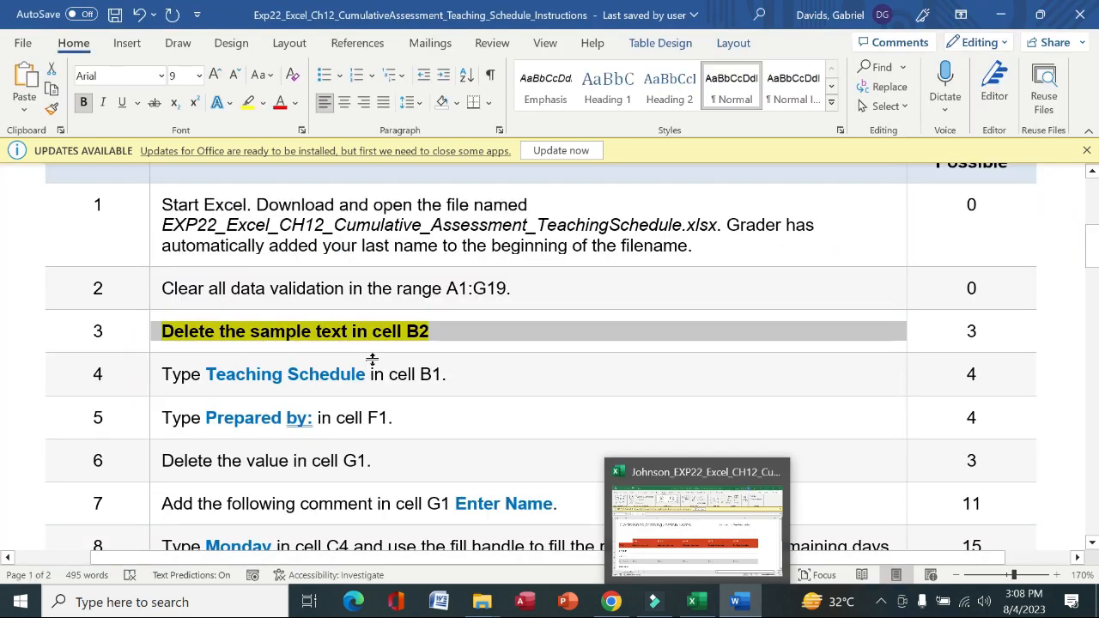
left_click(153, 331)
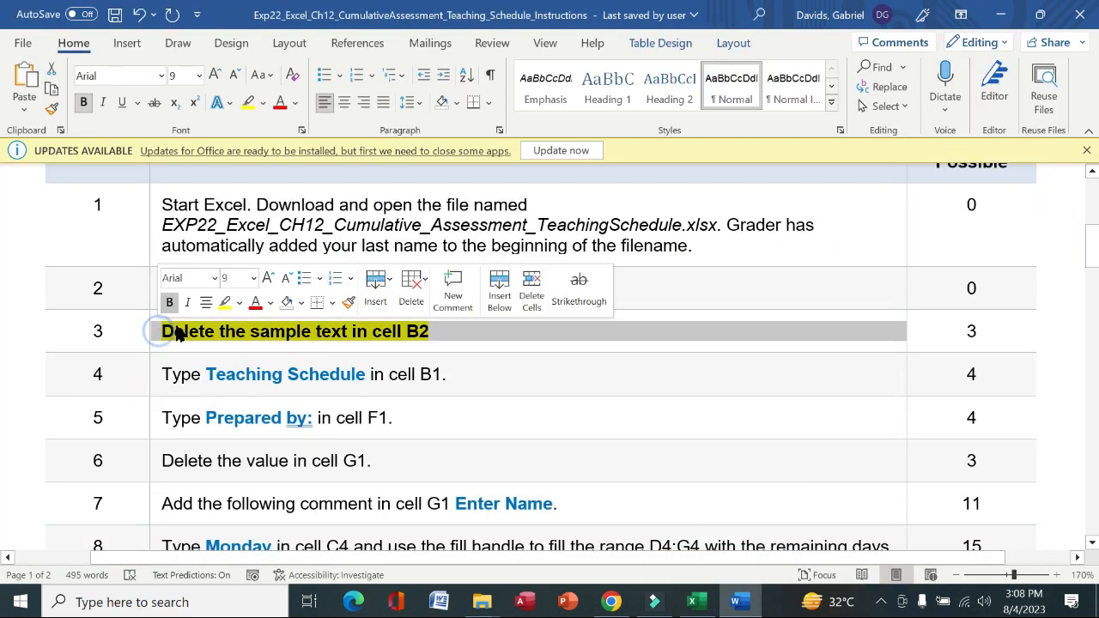
left_click(171, 306)
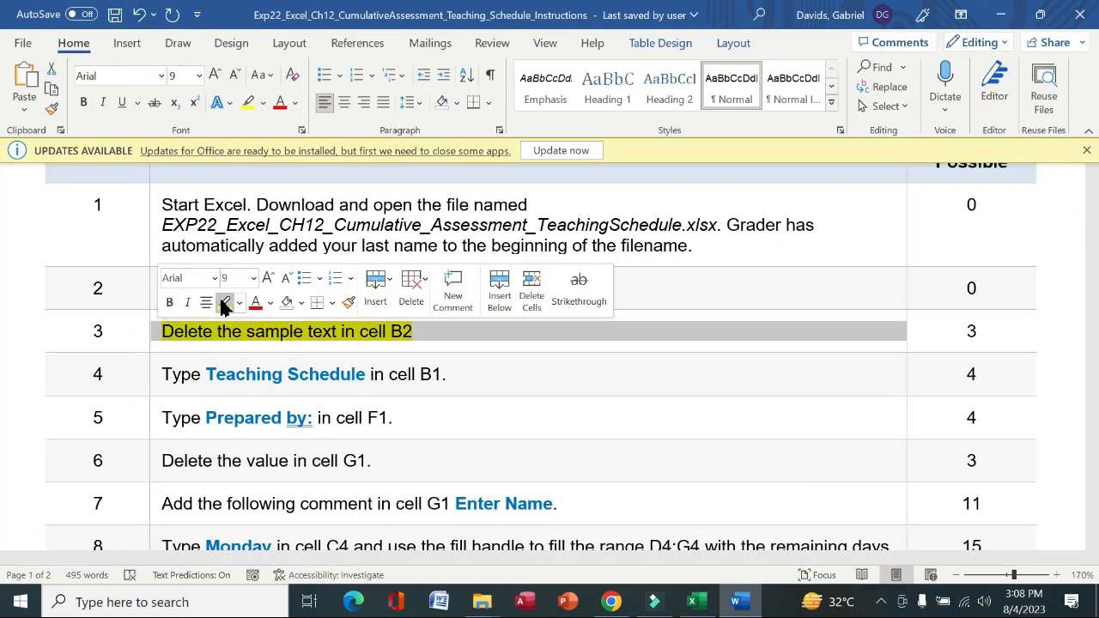
left_click(223, 304)
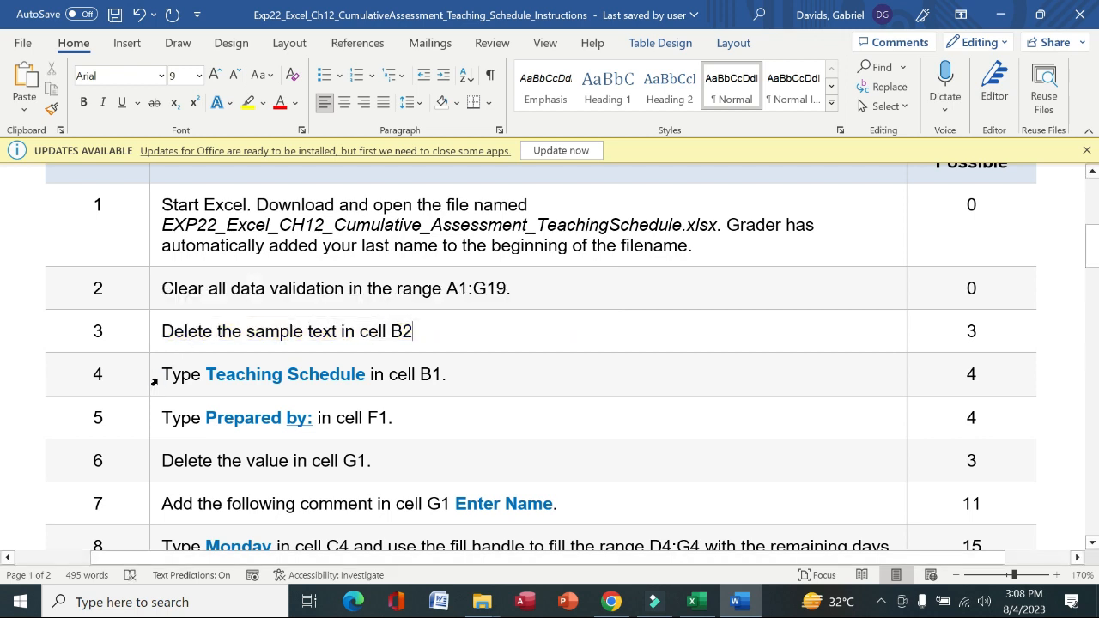
Make instruction 4 bold with yellow highlighting and copy the words "Teaching Schedule" from it.
left_click(155, 377)
left_click(169, 350)
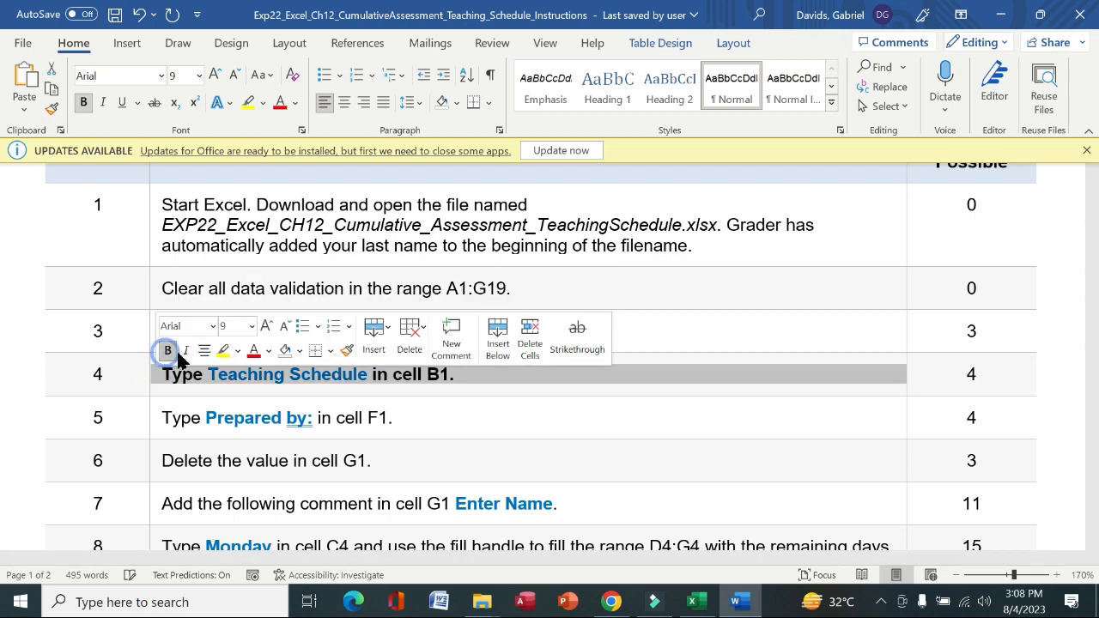
left_click(222, 354)
left_click_drag(208, 374, 358, 376)
key("ctrl+c")
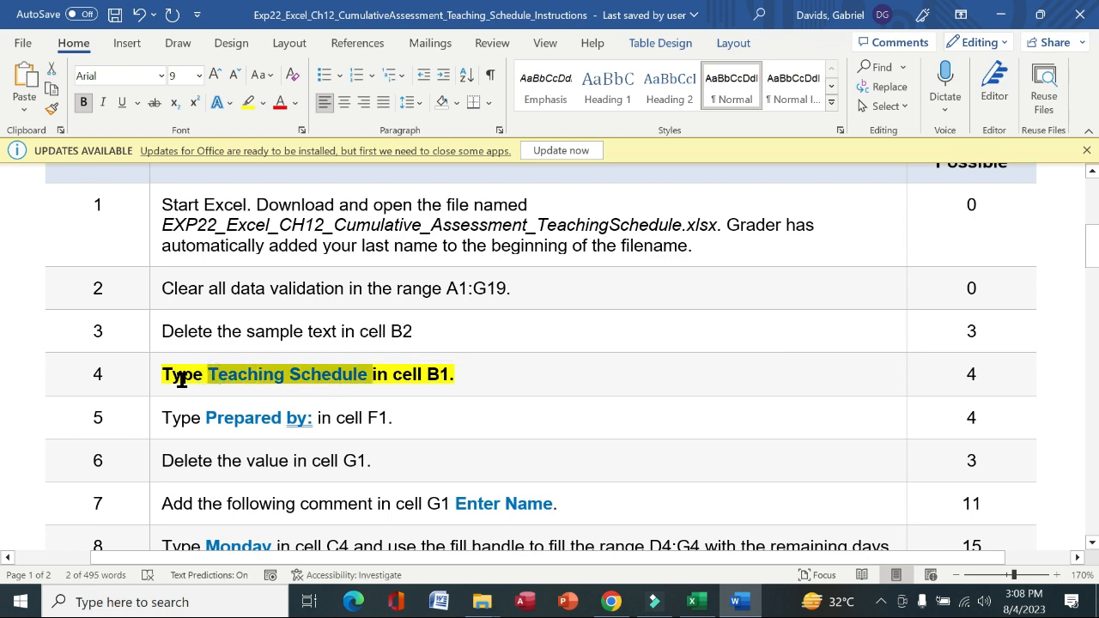
Switch to Excel and replace the title in cell B1 of the SCHEDULE sheet with the copied text "Teaching Schedule".
left_click(692, 601)
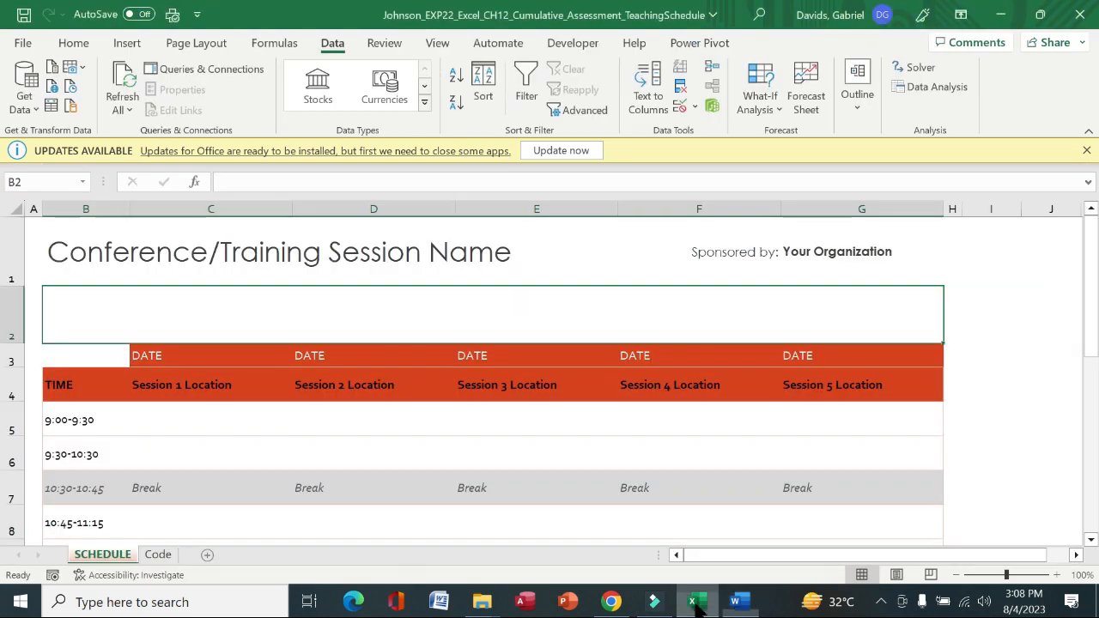
left_click(76, 272)
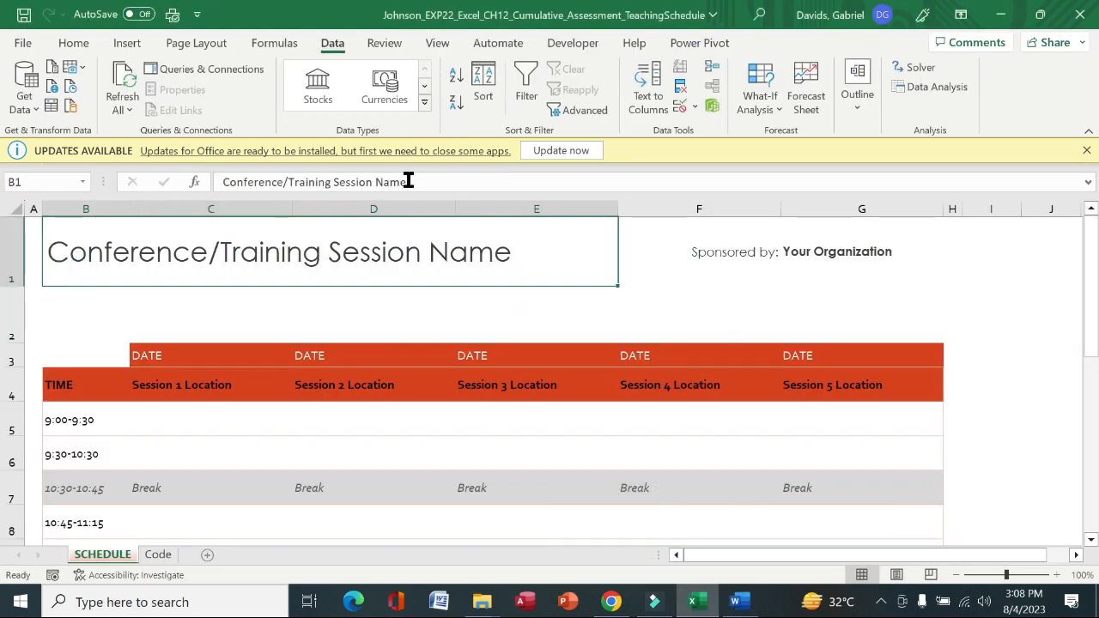
left_click_drag(407, 182, 228, 186)
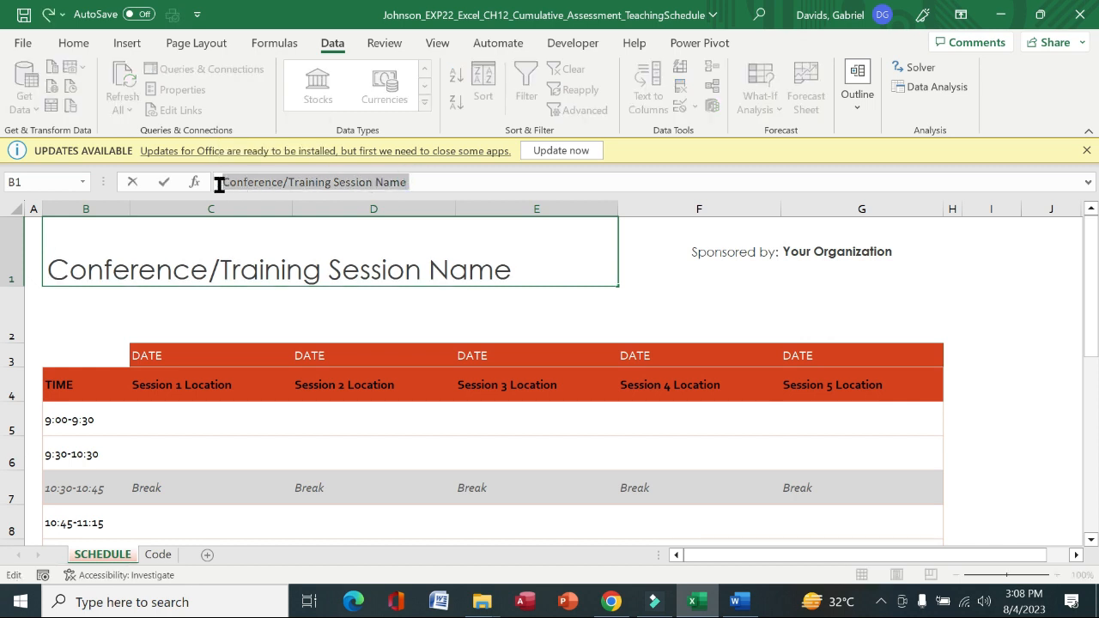
key("ctrl+v")
key("Return")
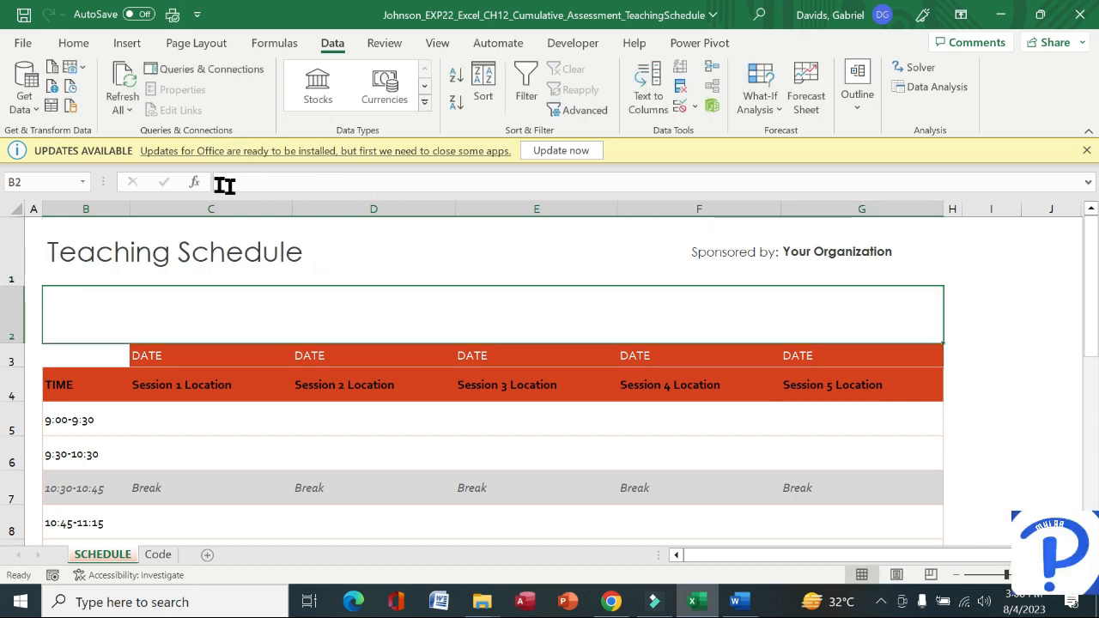
left_click(190, 260)
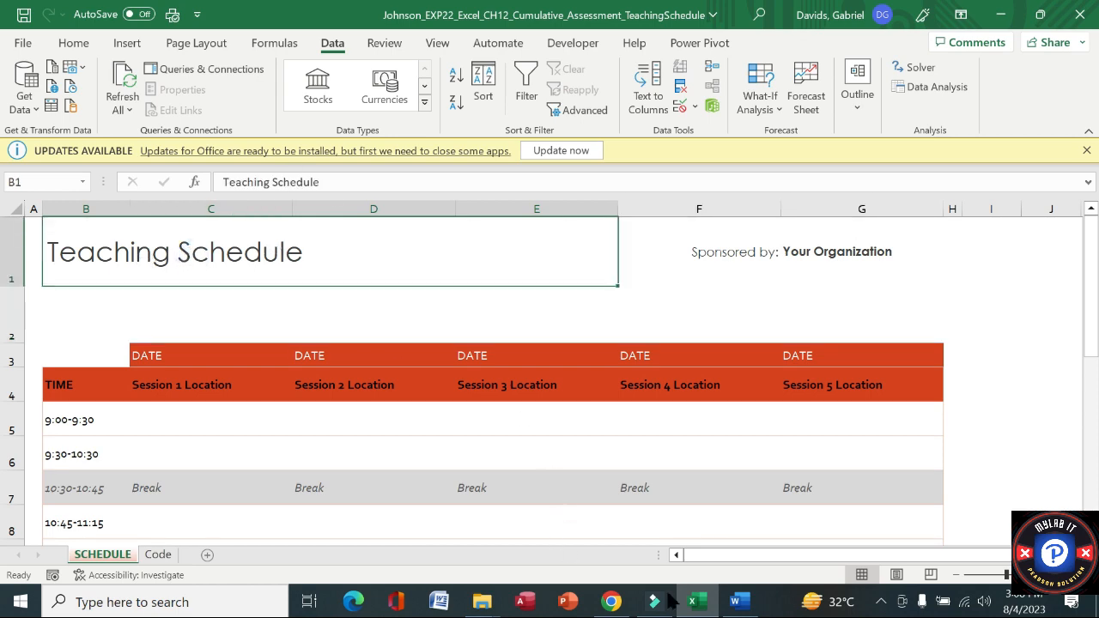
Switch to Word, remove the bold and highlighting from instruction 4, and make instruction 5 bold with yellow highlighting.
left_click(735, 602)
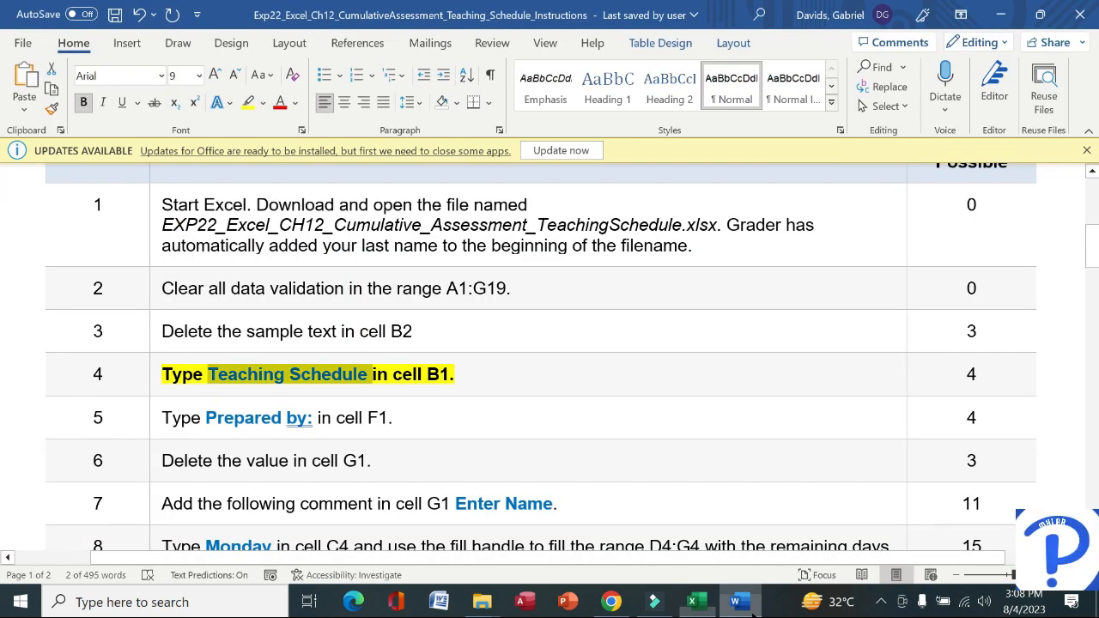
left_click(147, 378)
left_click(162, 348)
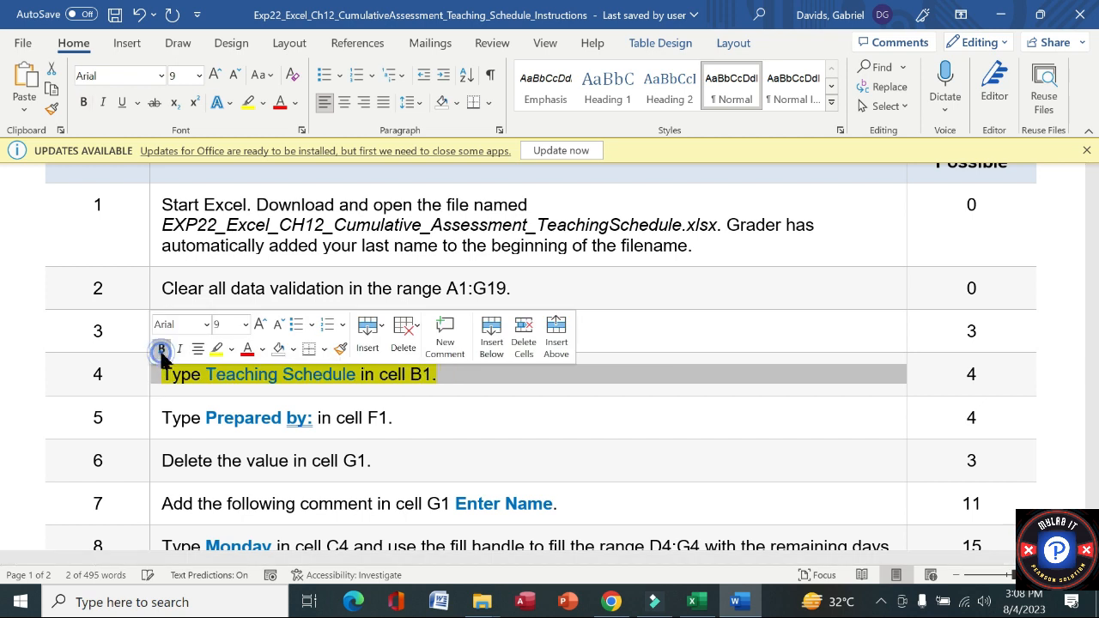
left_click(217, 352)
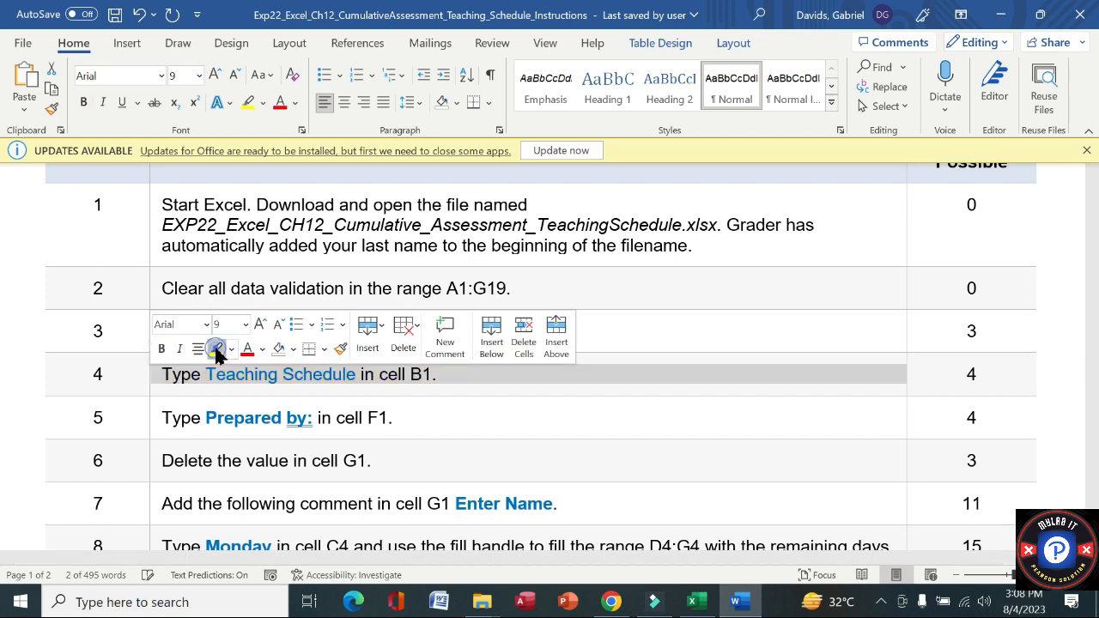
left_click(152, 431)
left_click(165, 399)
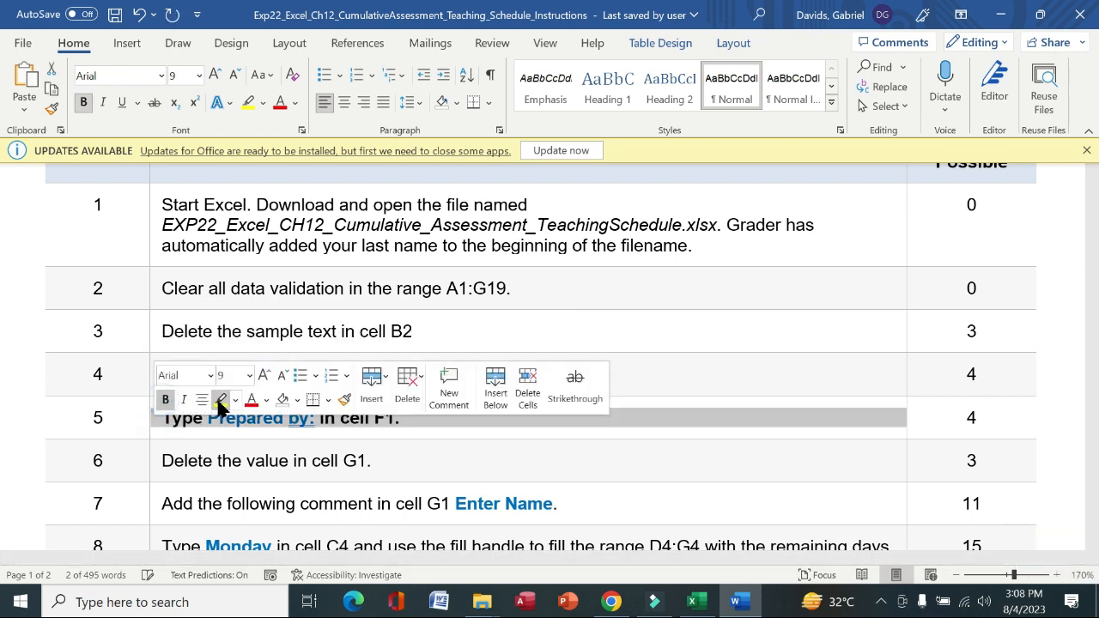
left_click(220, 402)
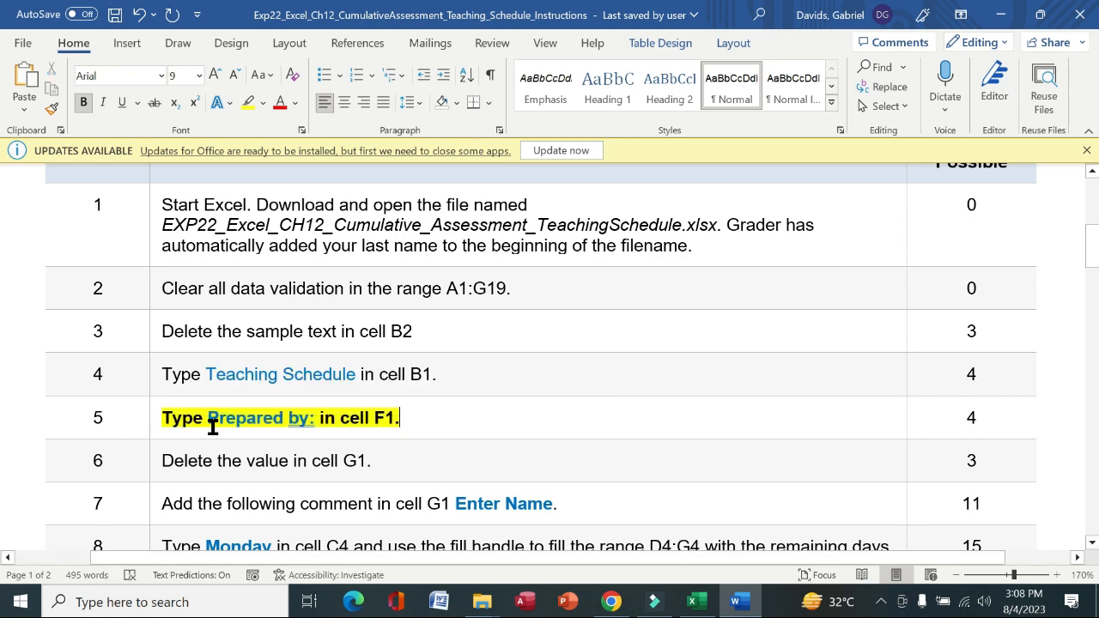
left_click_drag(216, 427, 316, 418)
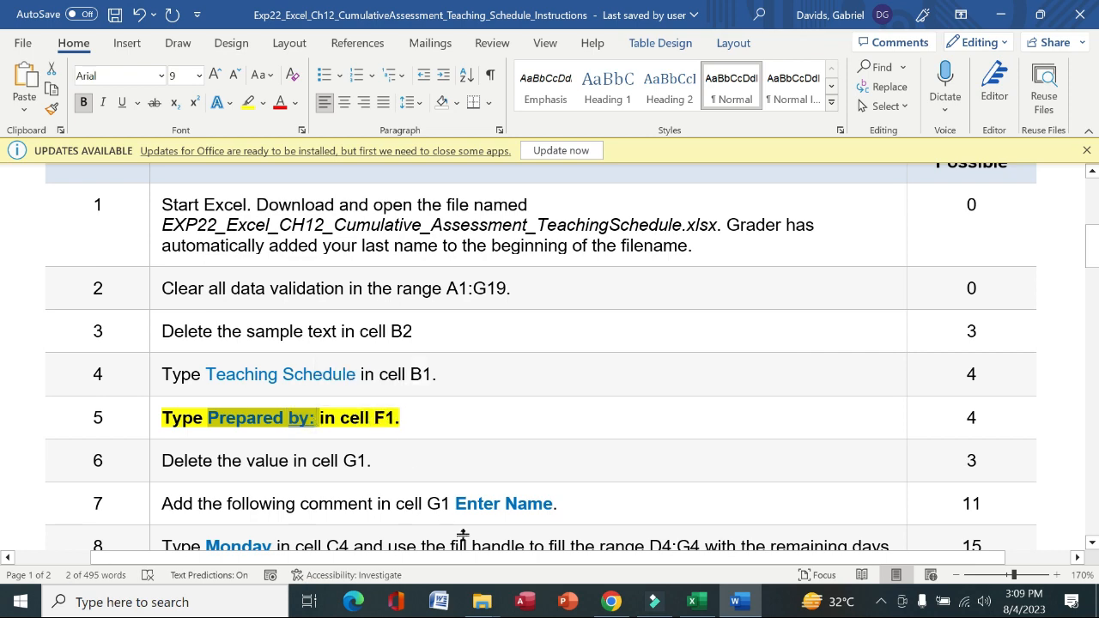
Switch to Excel and replace the text in cell F1 with "Prepared by:".
left_click(692, 602)
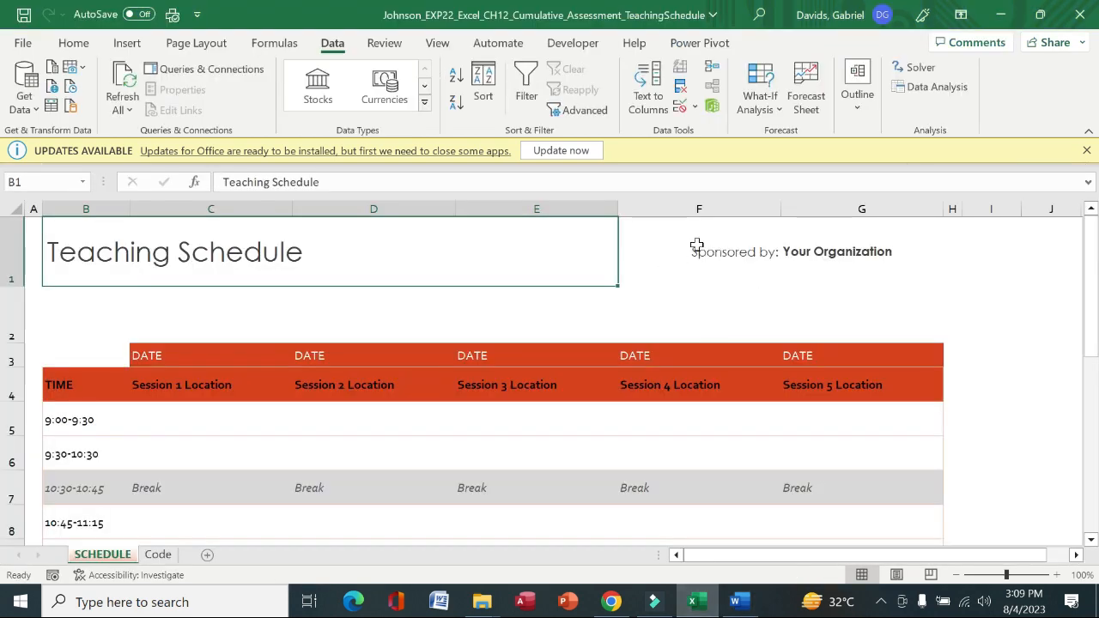
left_click(697, 246)
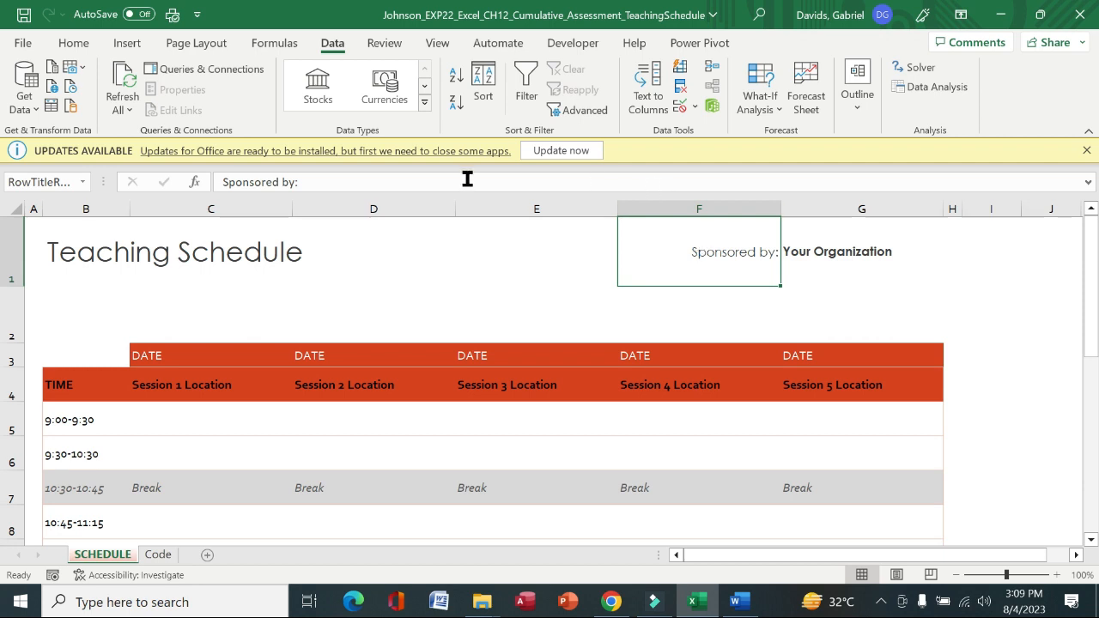
left_click_drag(314, 181, 223, 181)
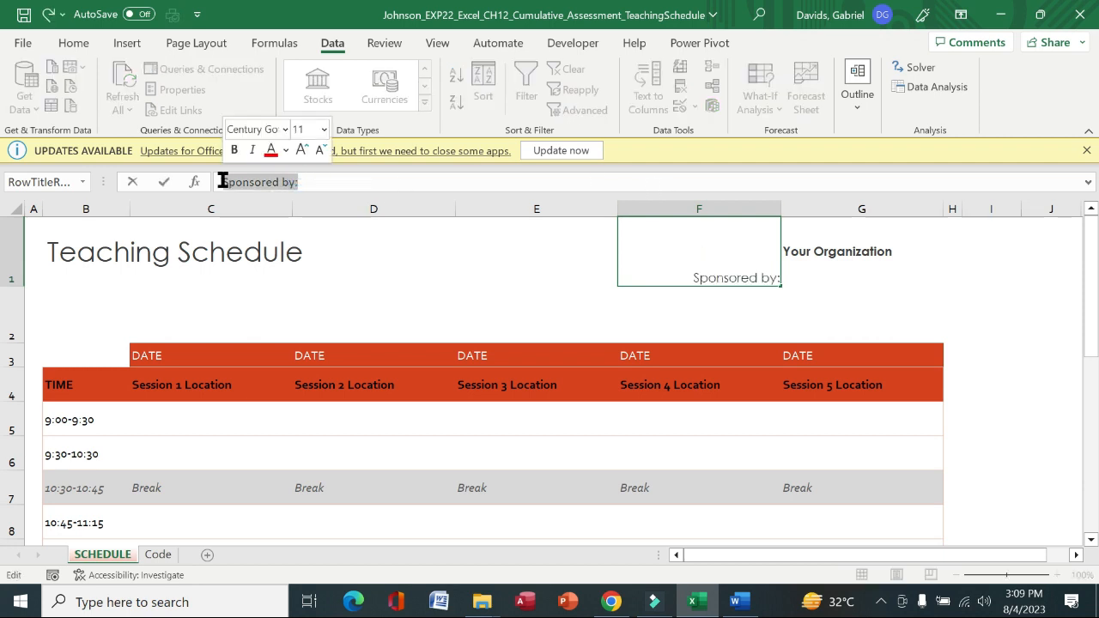
type("Prepared by:")
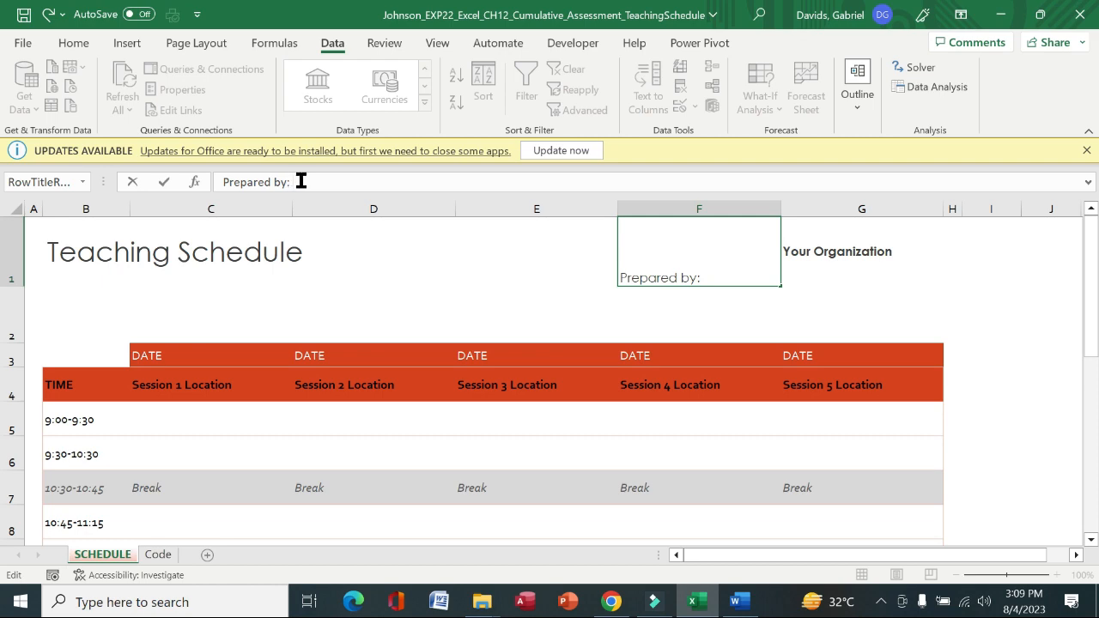
key("Return")
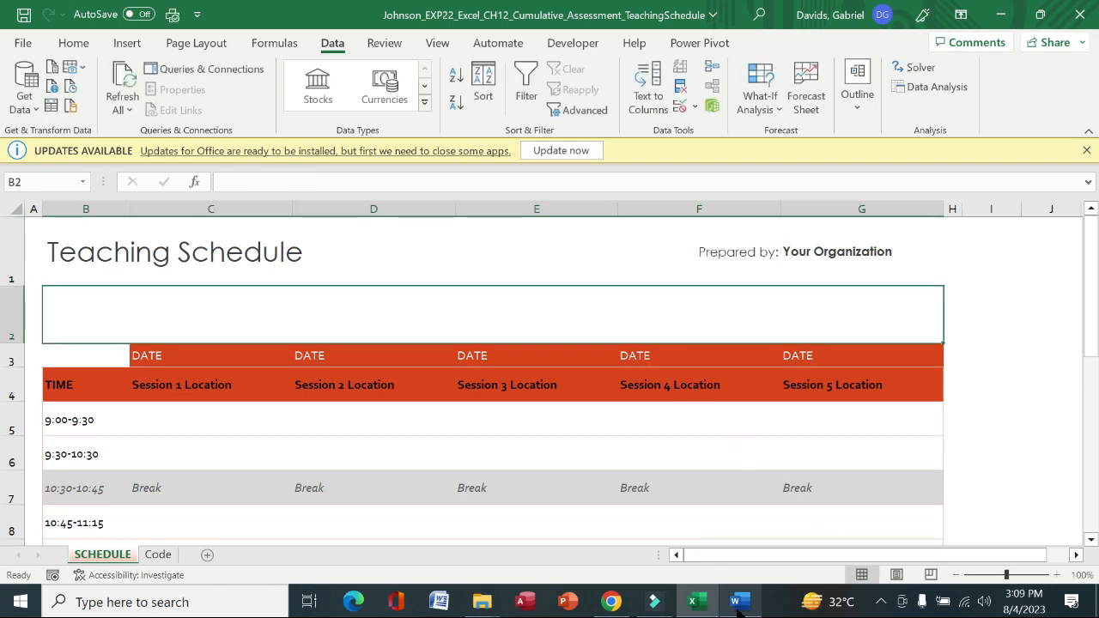
Switch to Word, remove the bold and highlighting from instruction 5, and make instruction 6 bold with yellow highlighting.
left_click(737, 603)
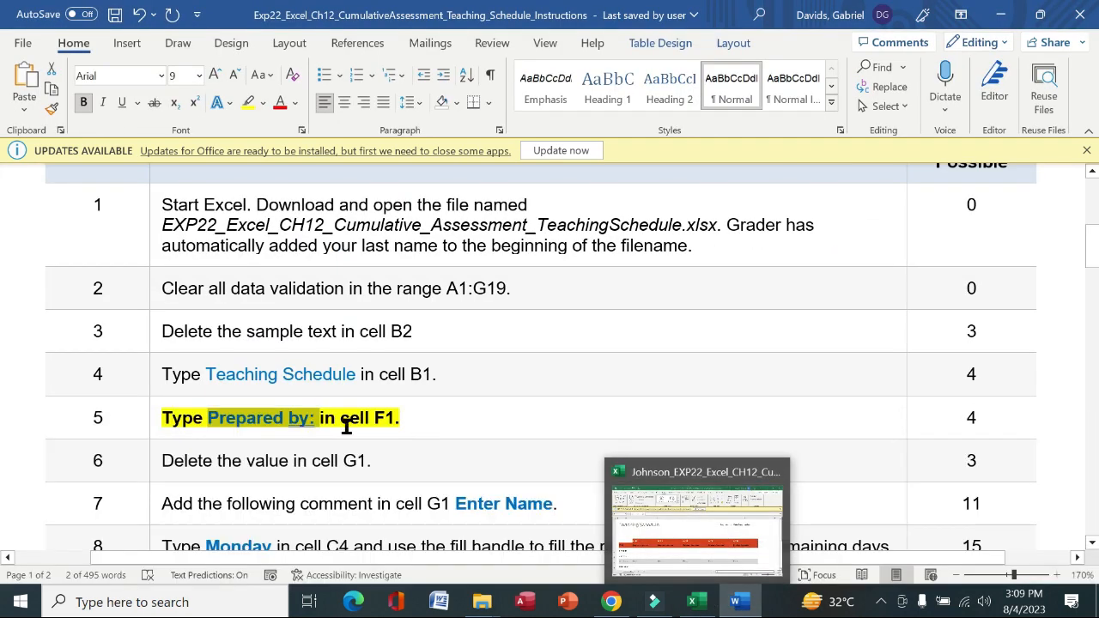
left_click(149, 427)
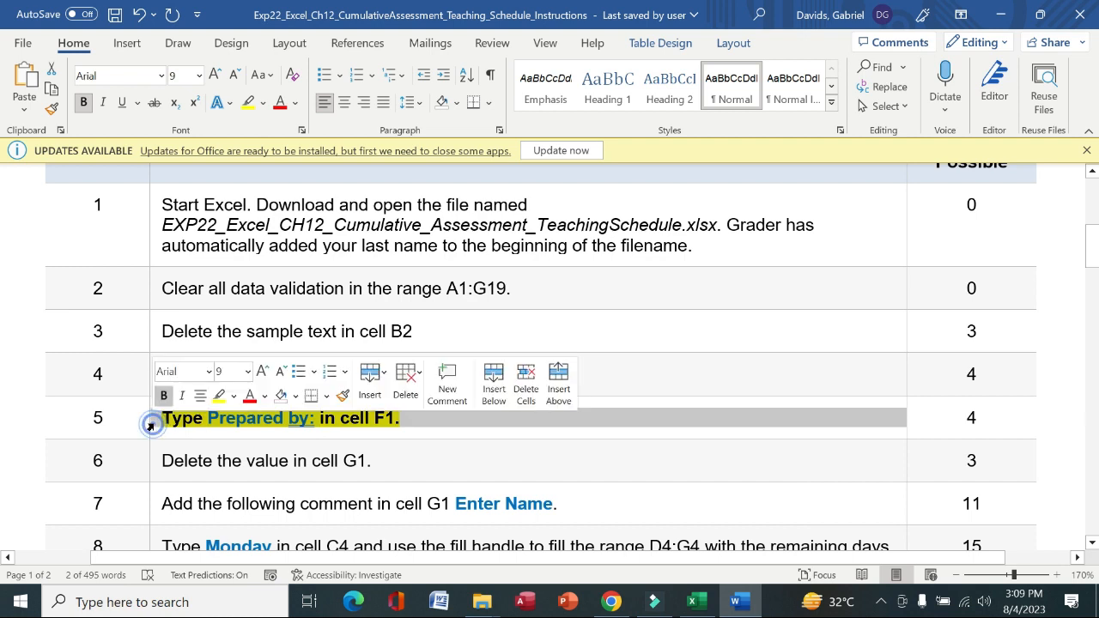
left_click(217, 399)
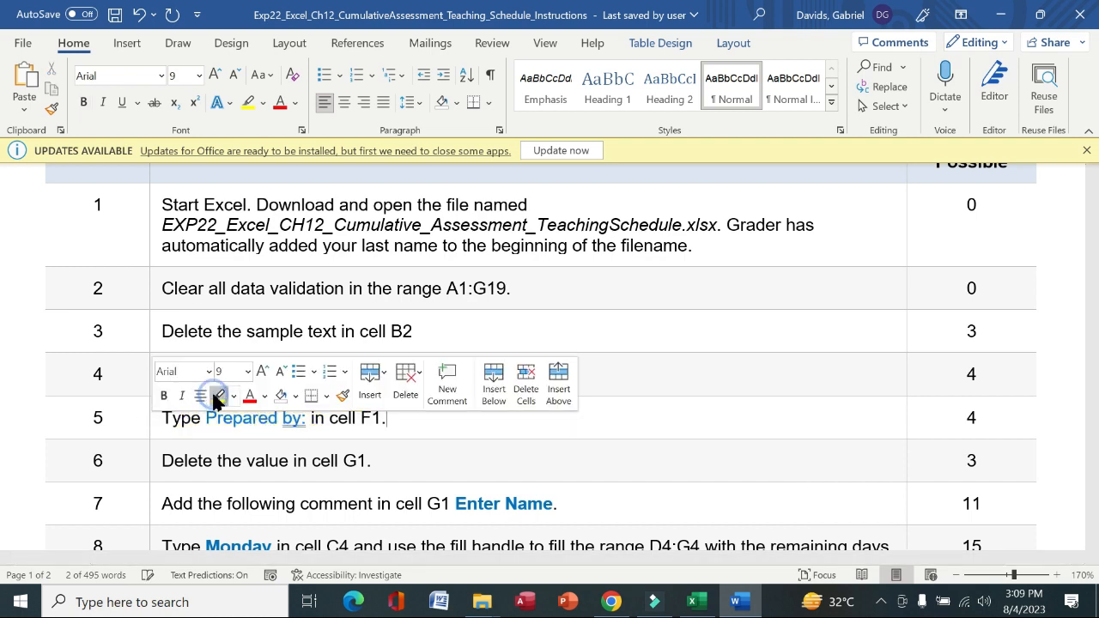
left_click(154, 463)
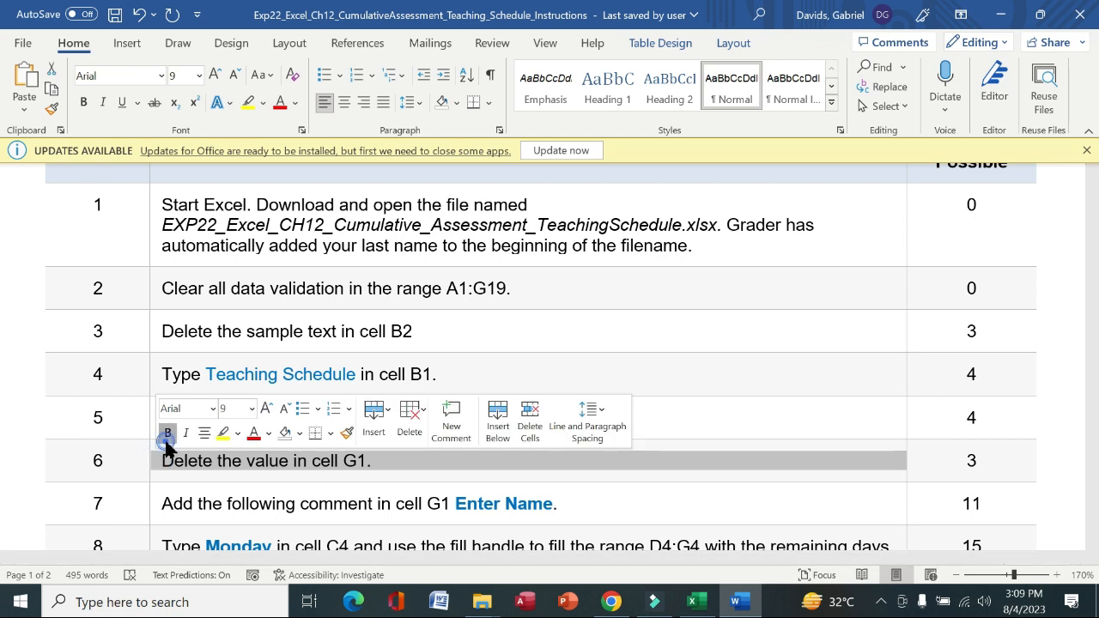
left_click(168, 436)
left_click(223, 434)
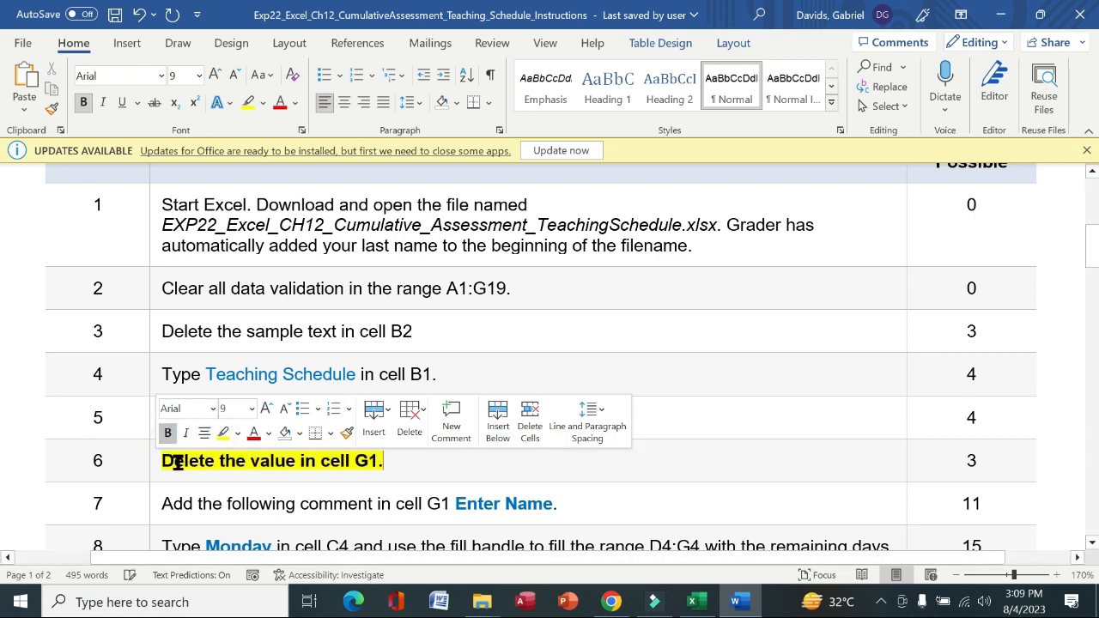
left_click_drag(165, 462, 391, 460)
Switch to Excel and delete the value in cell G1 of the SCHEDULE sheet.
left_click(692, 602)
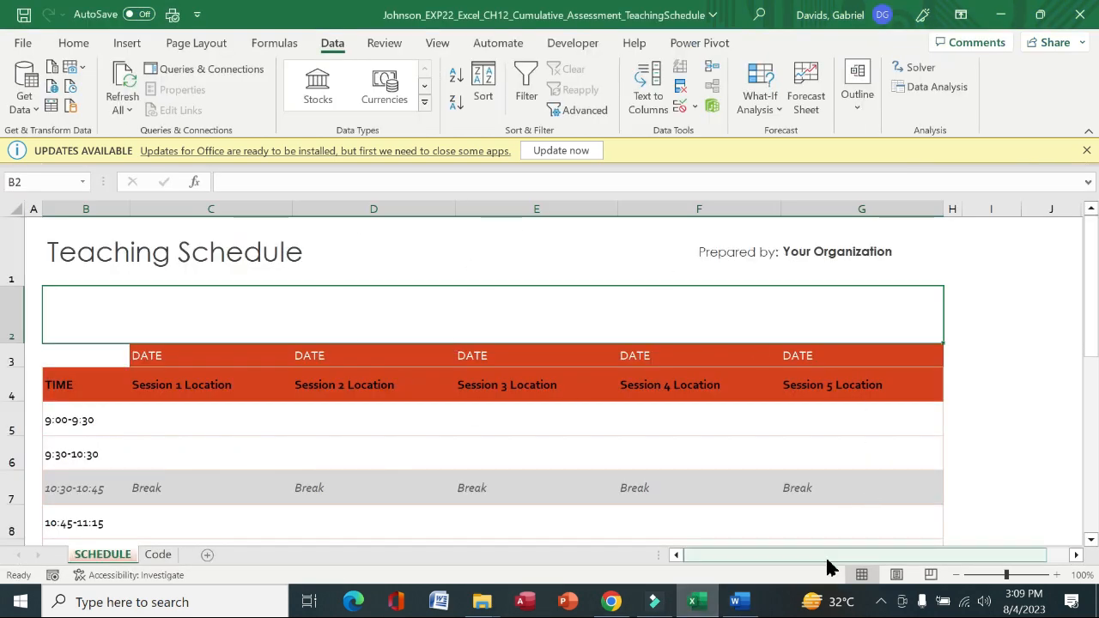
left_click(821, 253)
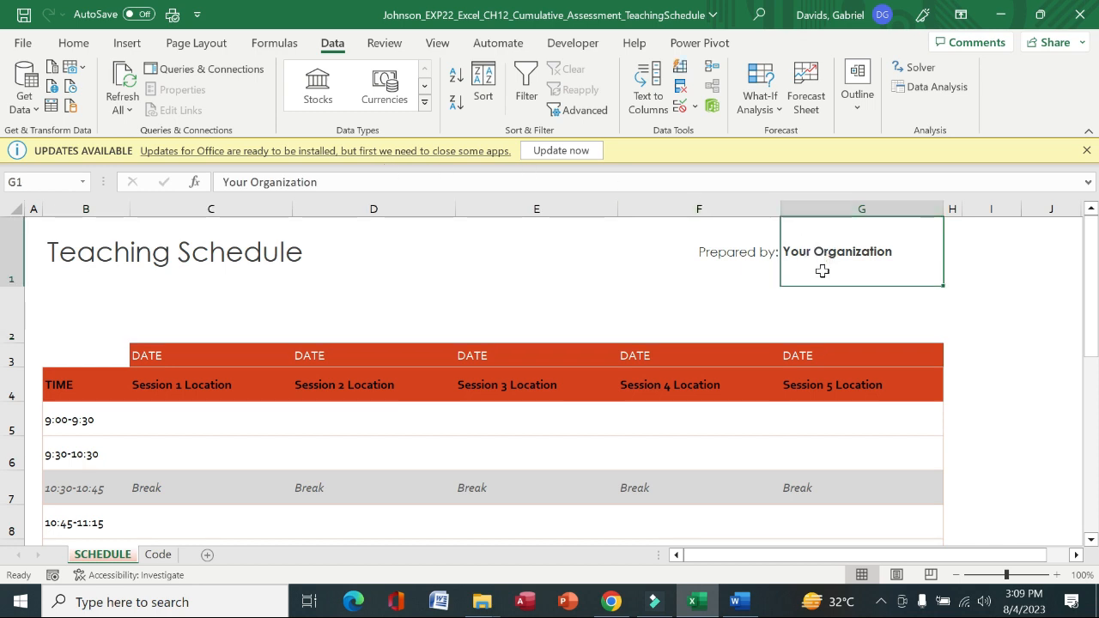
key("Delete")
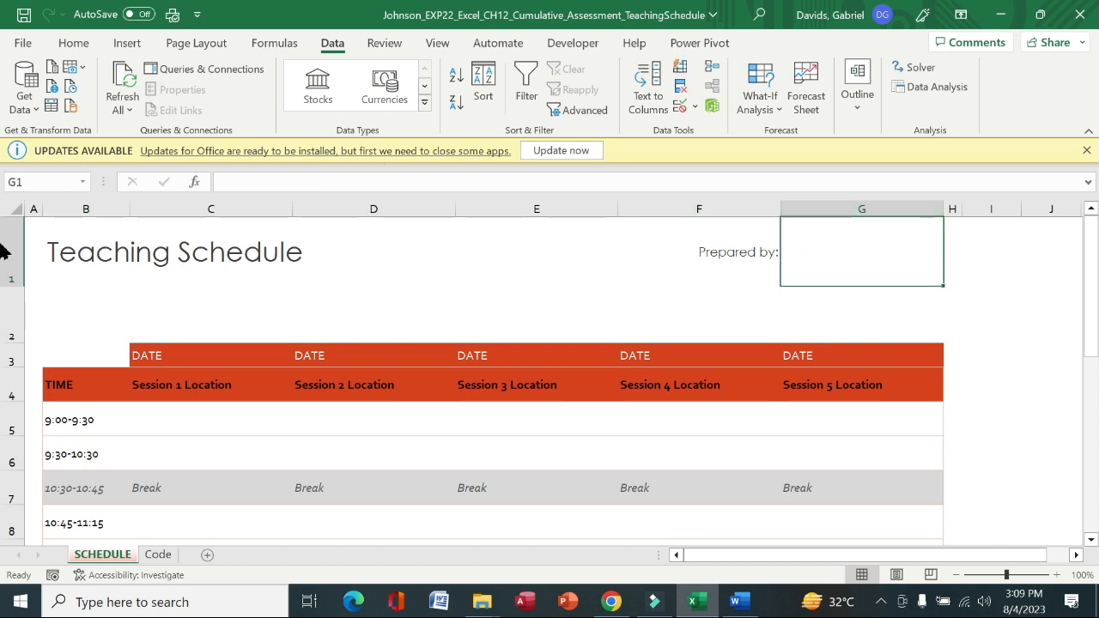
Switch to Word, remove the bold and highlighting from instruction 6, and make instruction 7 bold with yellow highlighting.
left_click(735, 601)
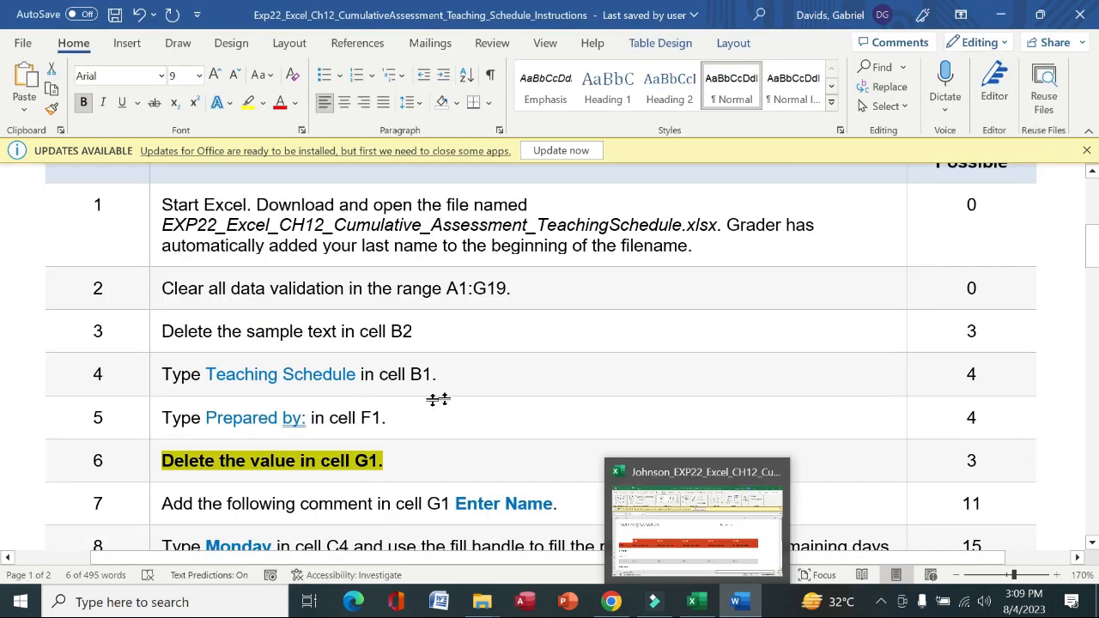
left_click(147, 466)
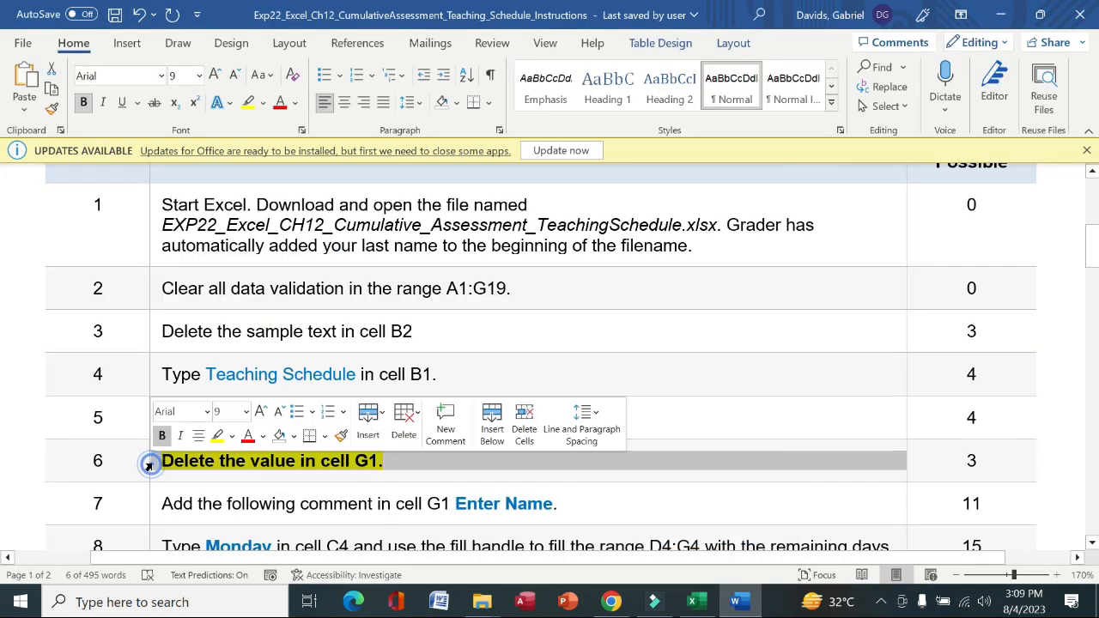
left_click(163, 438)
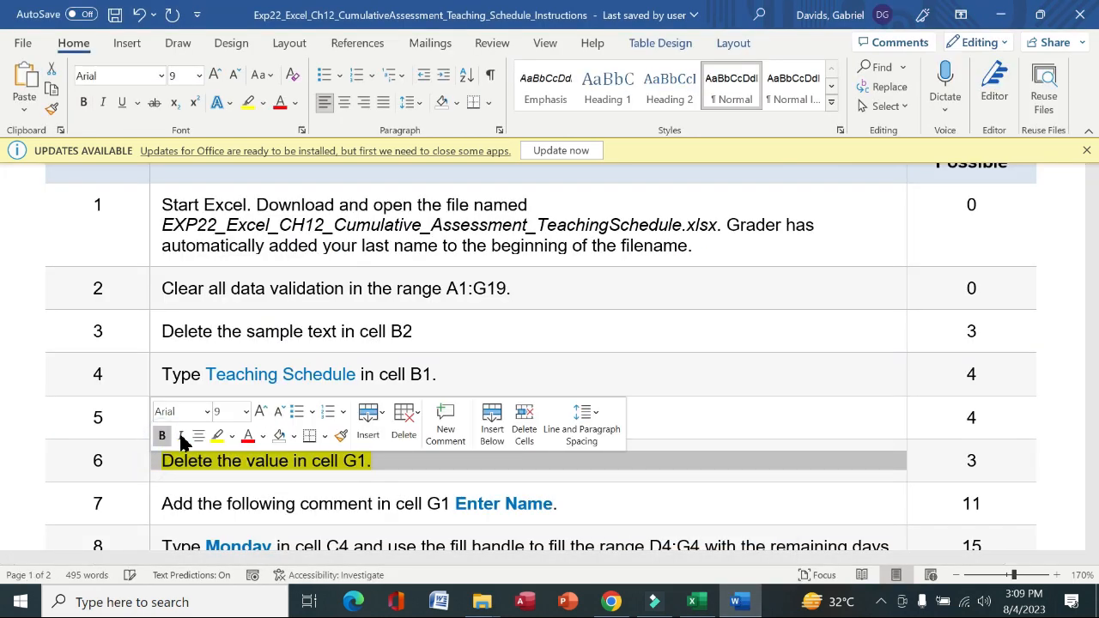
left_click(219, 440)
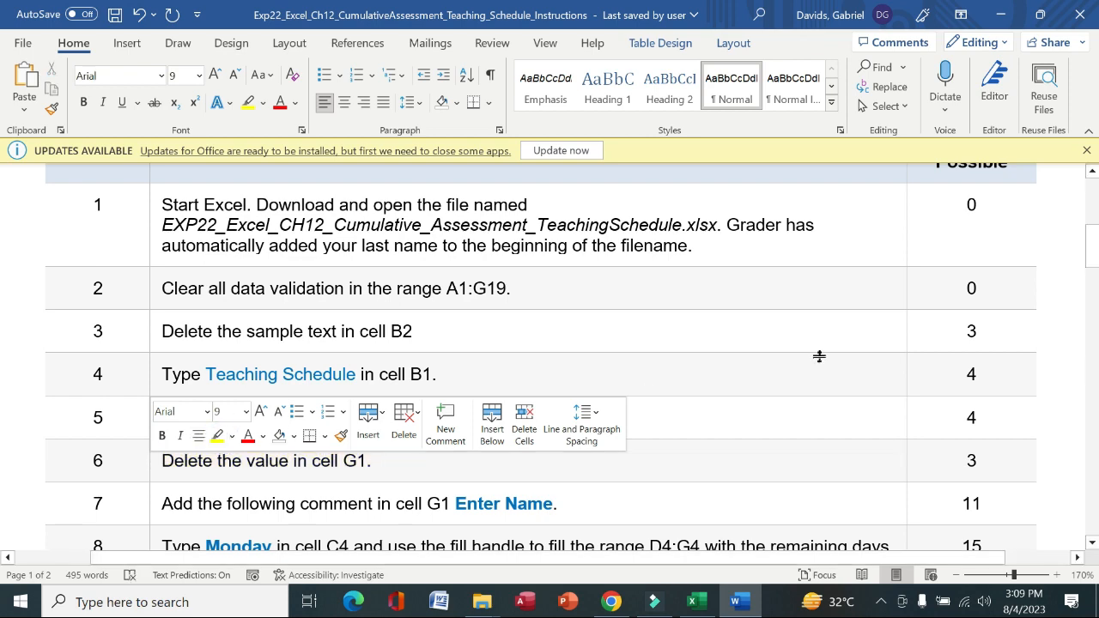
left_click_drag(1091, 251, 5, 297)
left_click(152, 183)
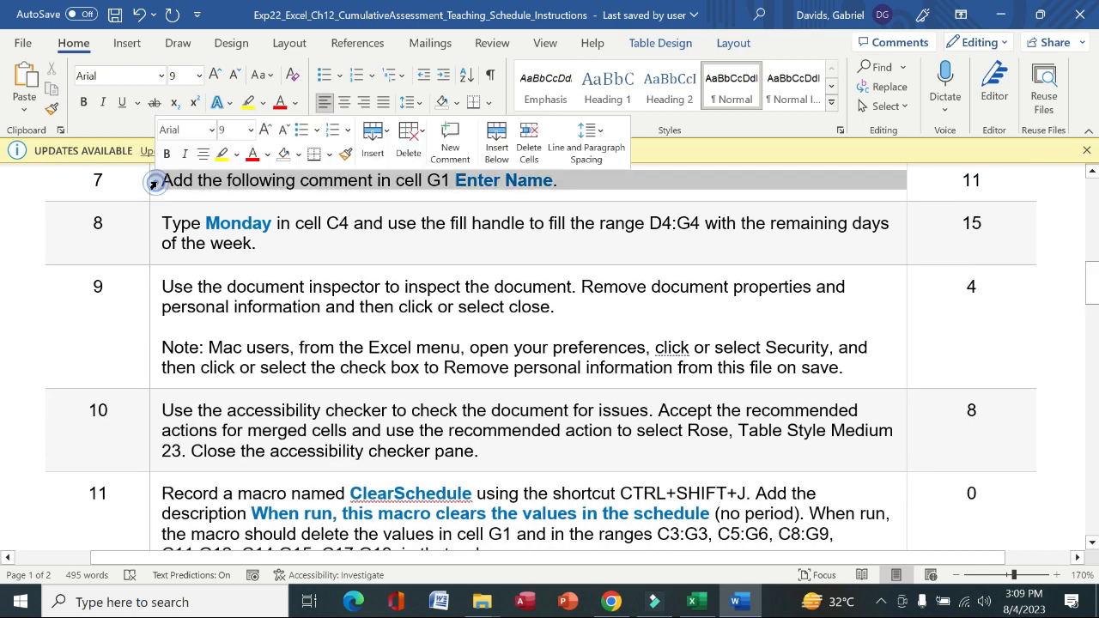
left_click(167, 153)
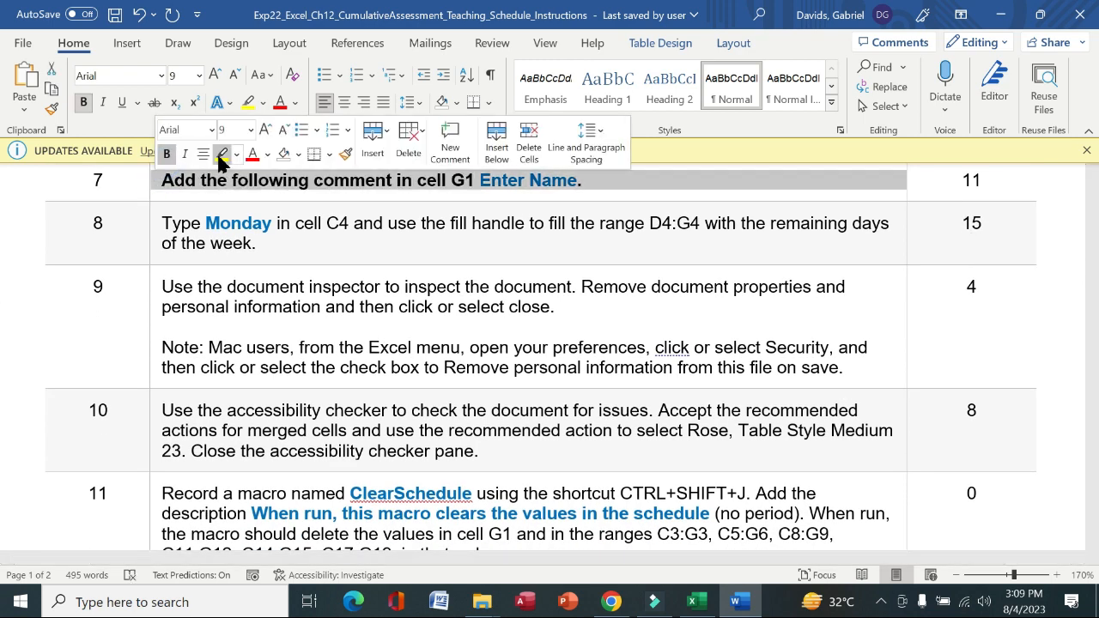
left_click(221, 156)
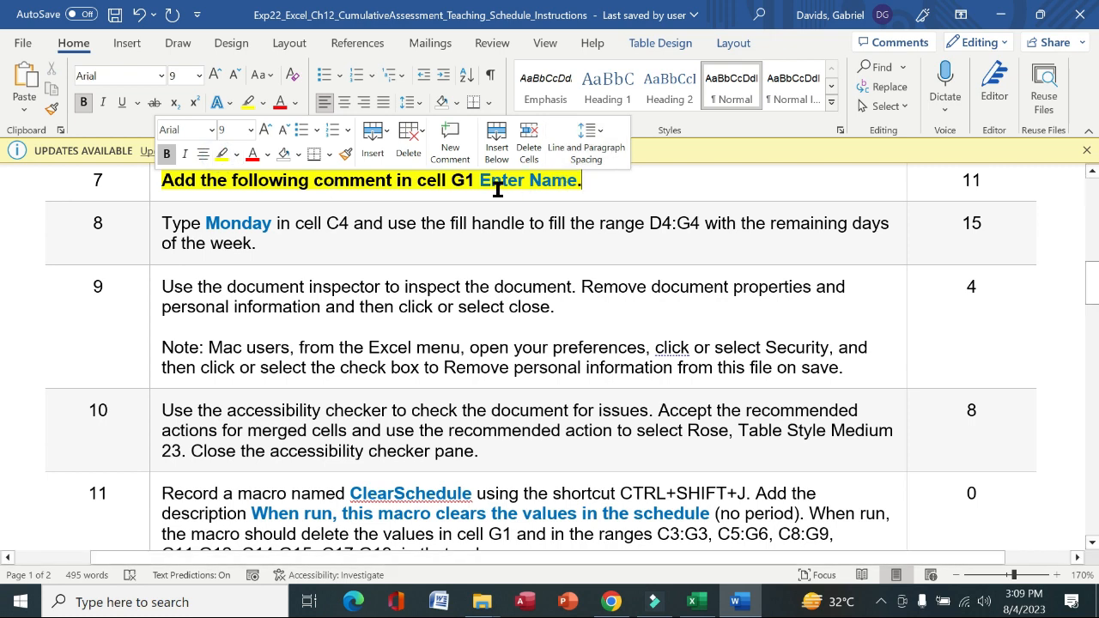
left_click_drag(480, 183, 570, 189)
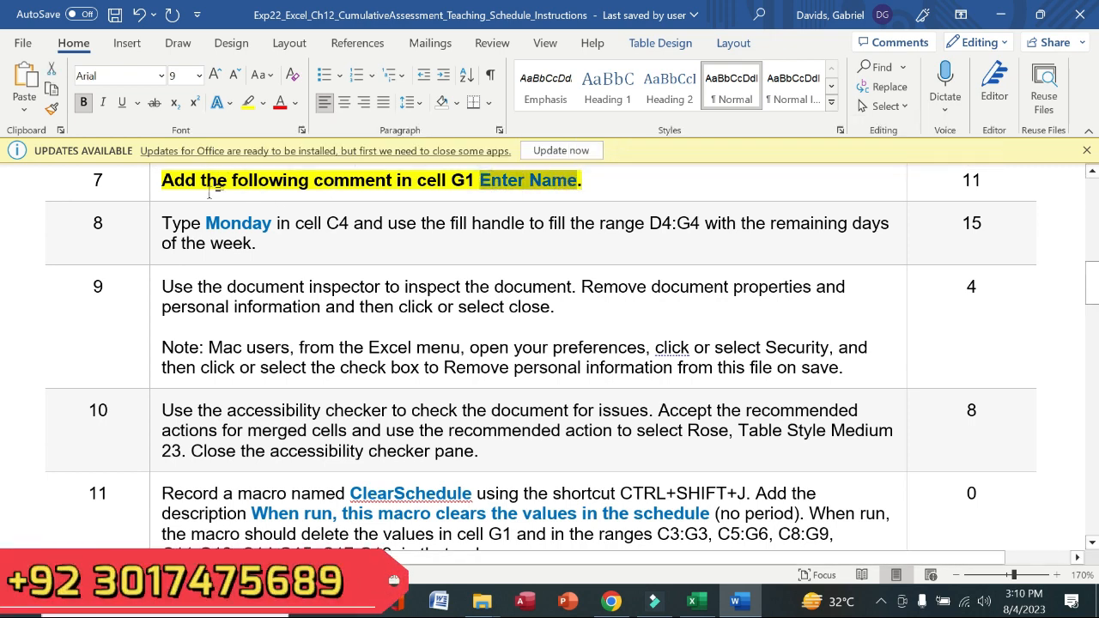
left_click_drag(163, 184, 469, 180)
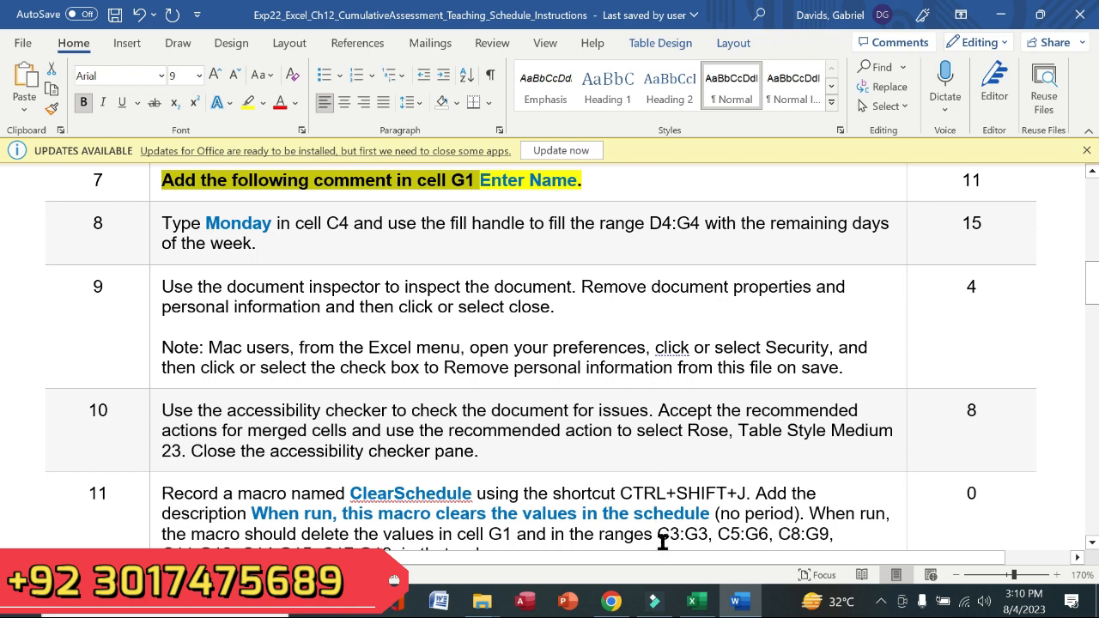
Switch to Excel and add the comment "Enter Name" to cell G1 of the SCHEDULE sheet.
left_click(692, 601)
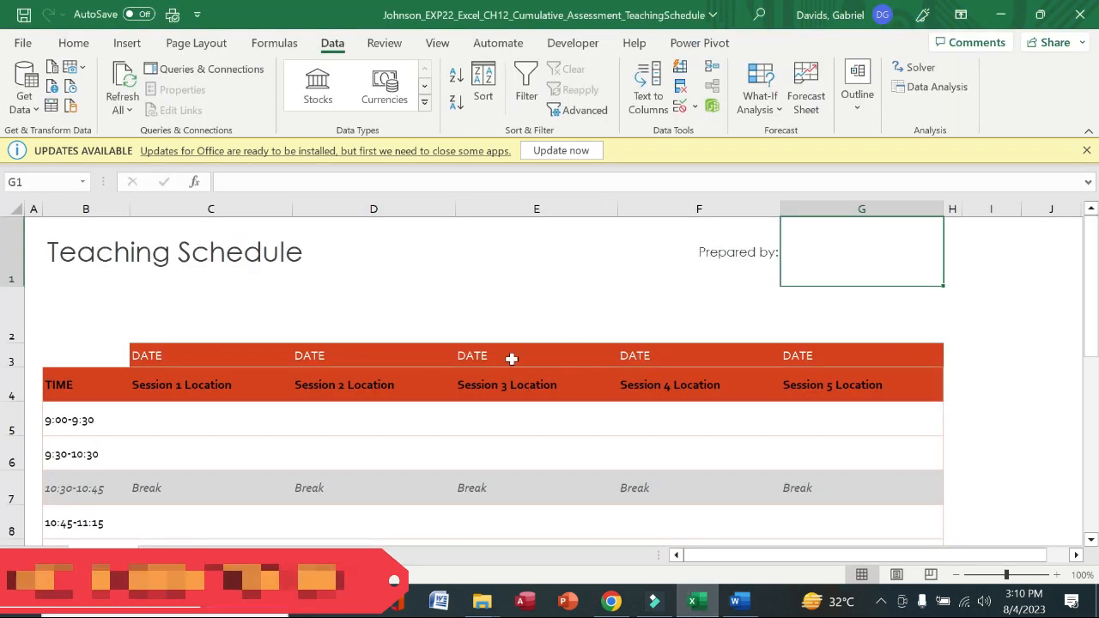
left_click(735, 601)
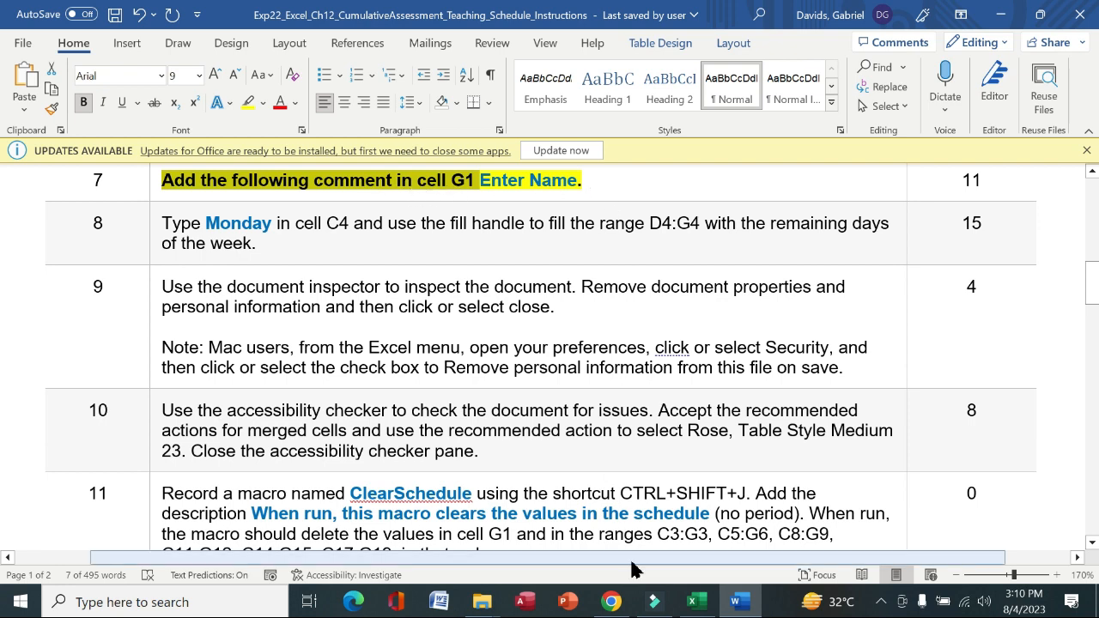
left_click(692, 601)
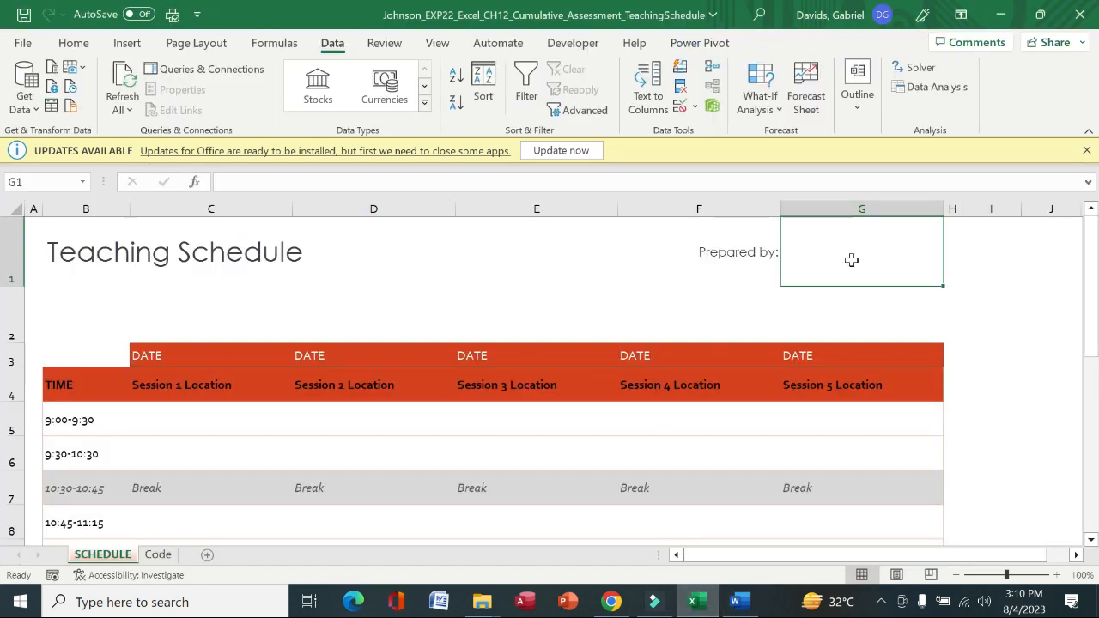
right_click(852, 260)
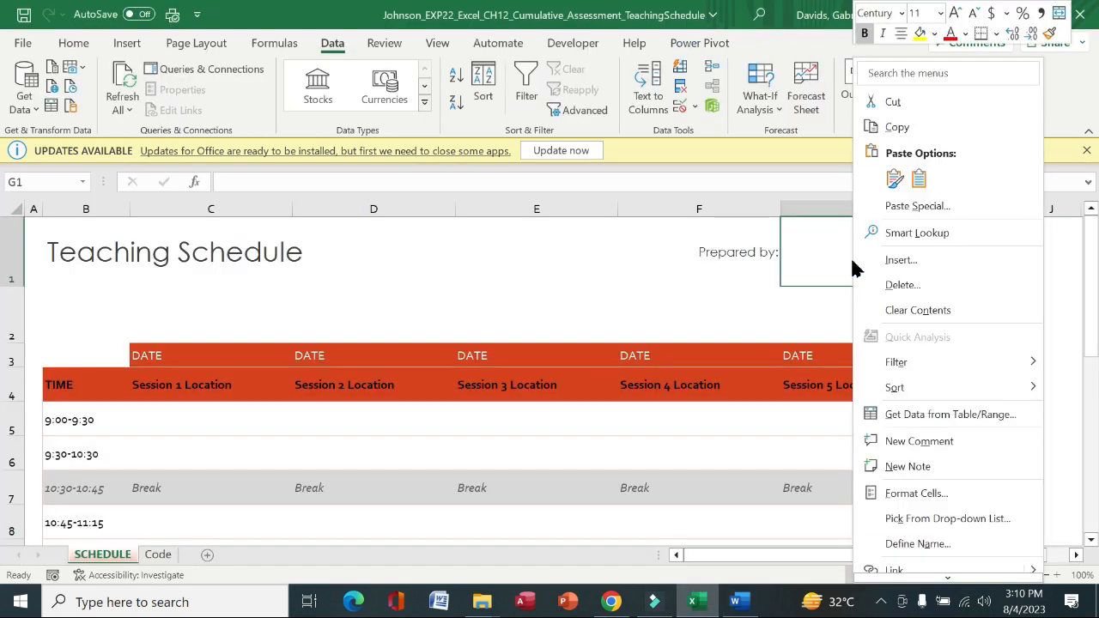
left_click(911, 442)
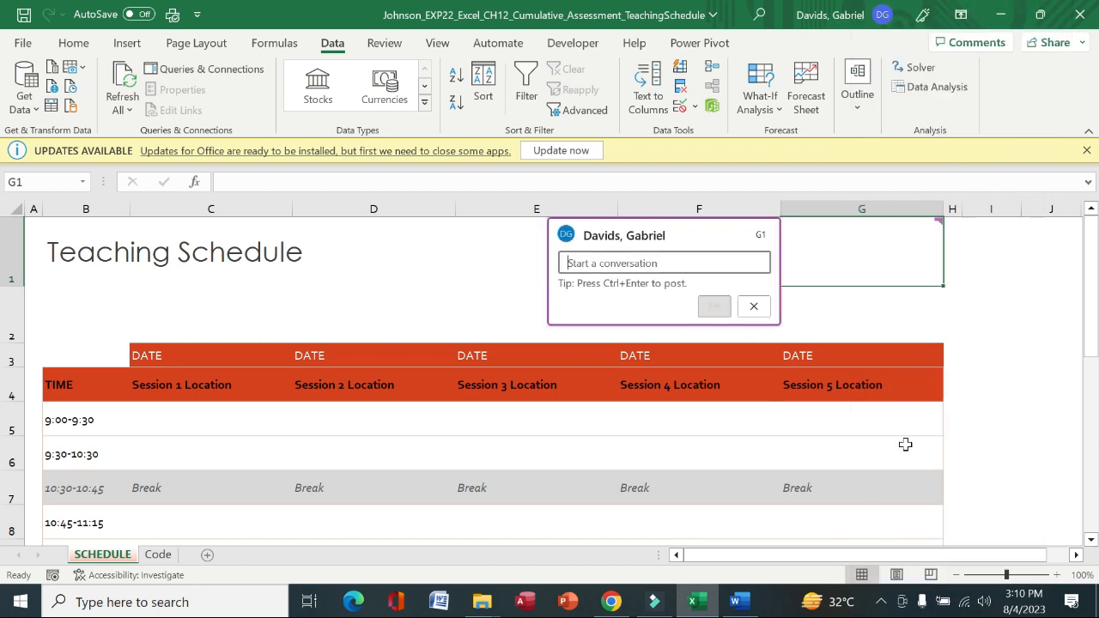
type("Enter Name")
left_click(713, 305)
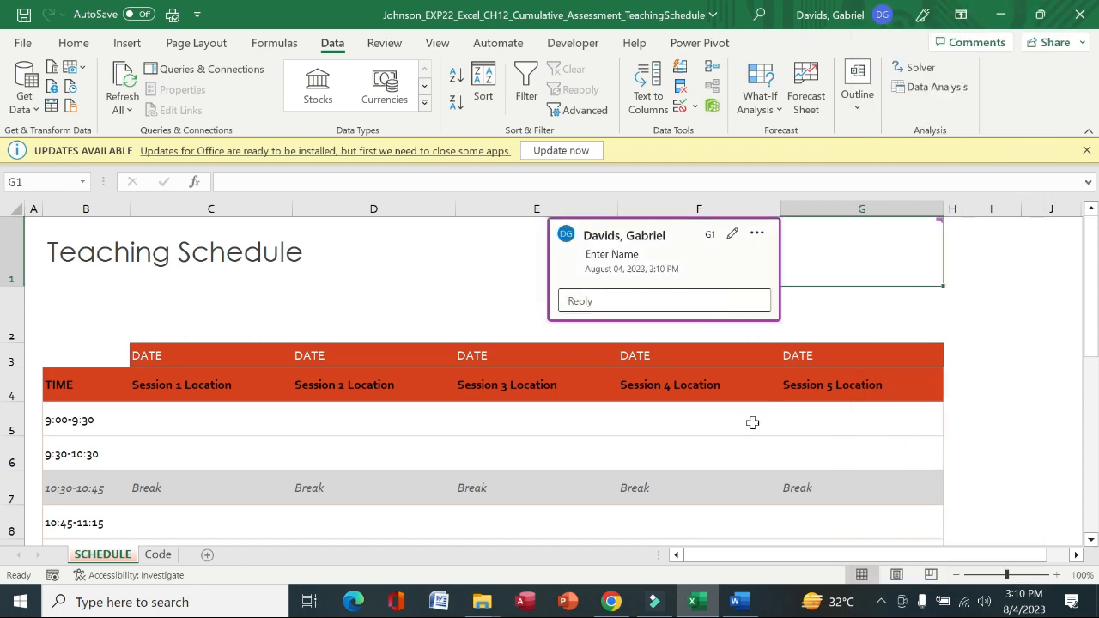
Switch to Word, remove the bold and highlighting from instruction 7, and make instruction 8 bold with yellow highlighting.
left_click(738, 603)
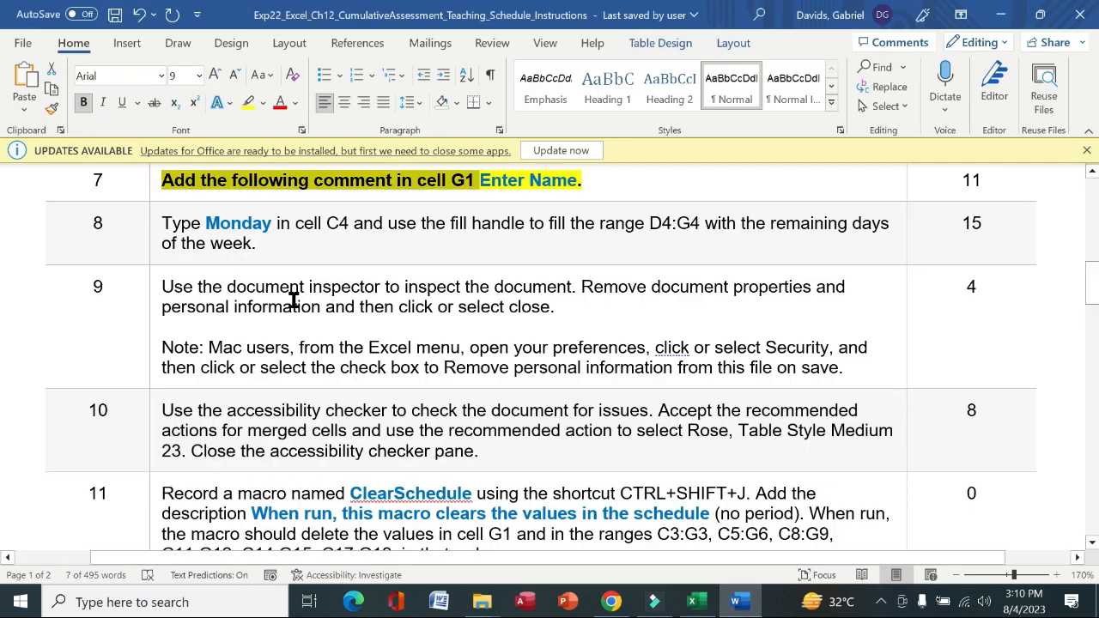
left_click(151, 192)
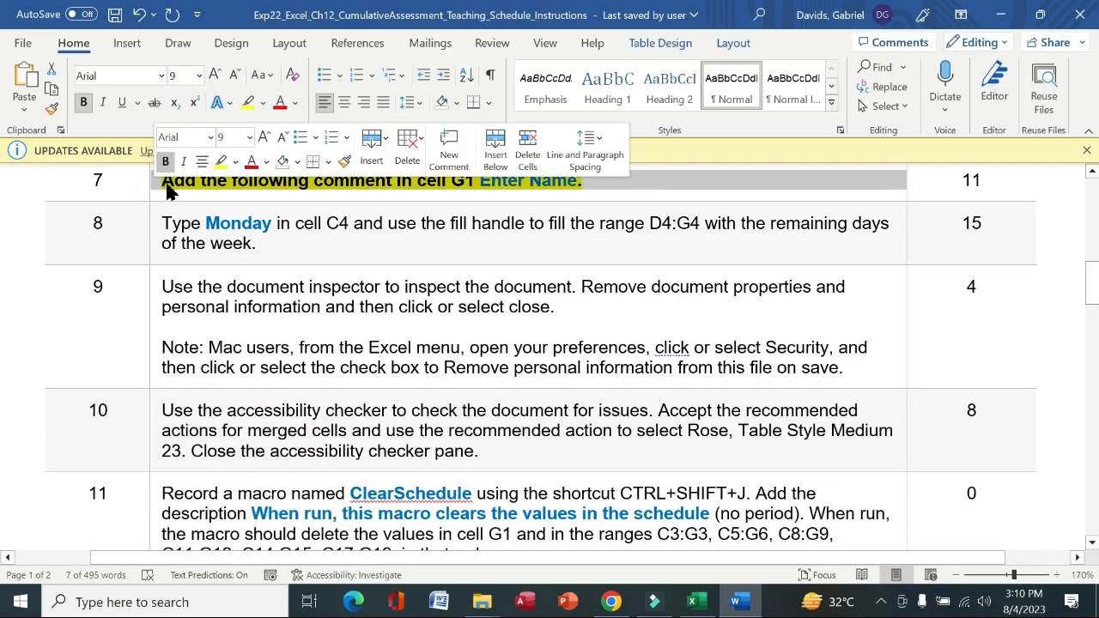
left_click(219, 162)
left_click(151, 240)
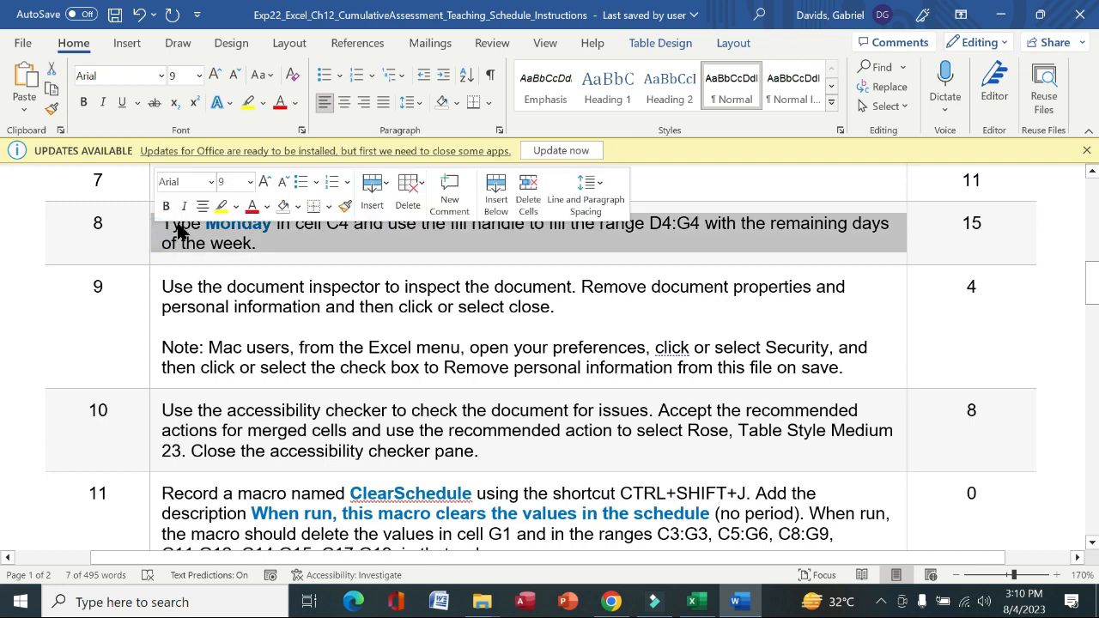
left_click(168, 210)
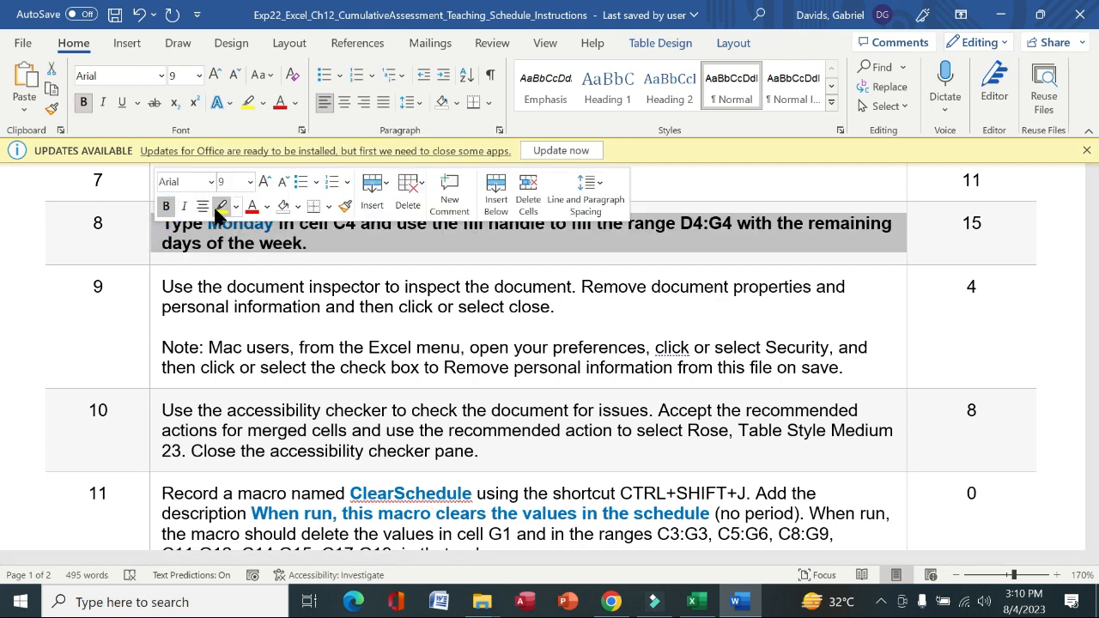
left_click(221, 210)
left_click(123, 218)
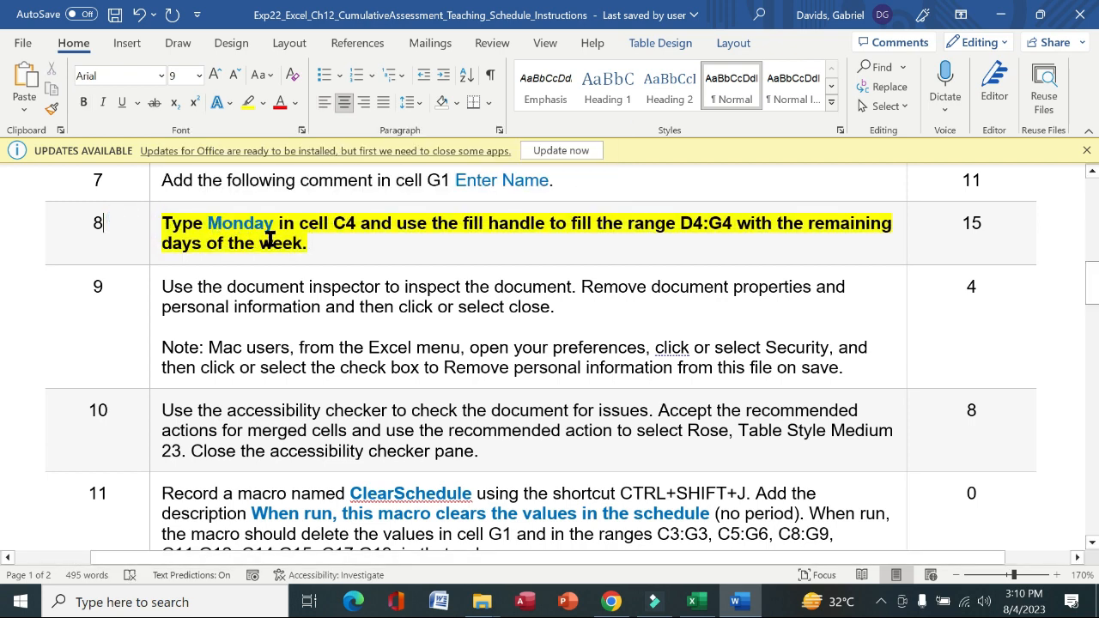
left_click_drag(272, 225, 357, 224)
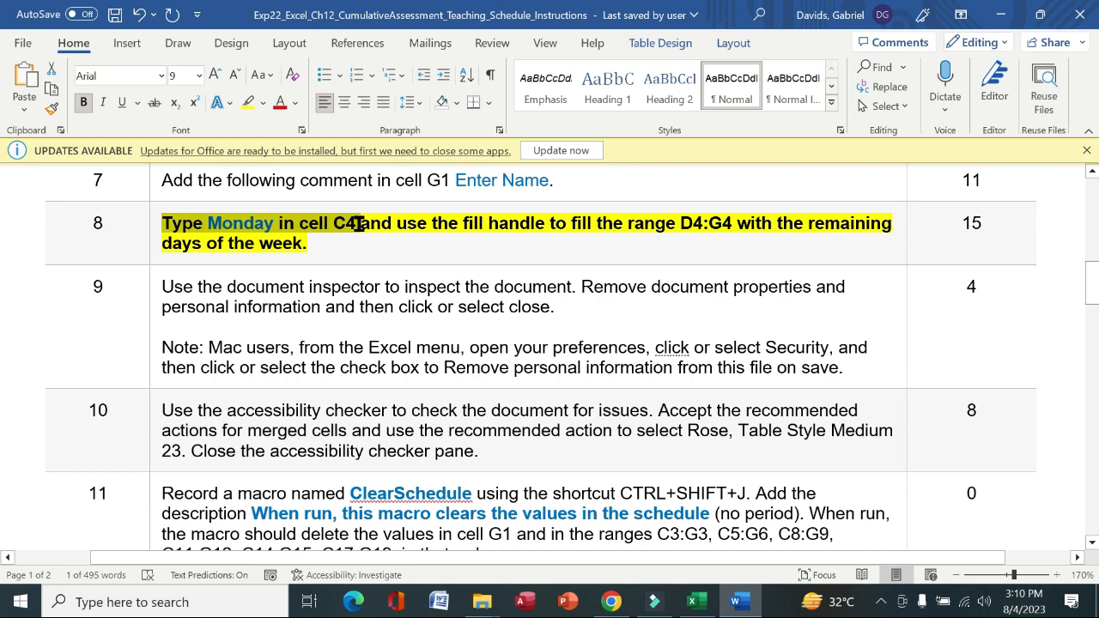
left_click_drag(365, 224, 368, 223)
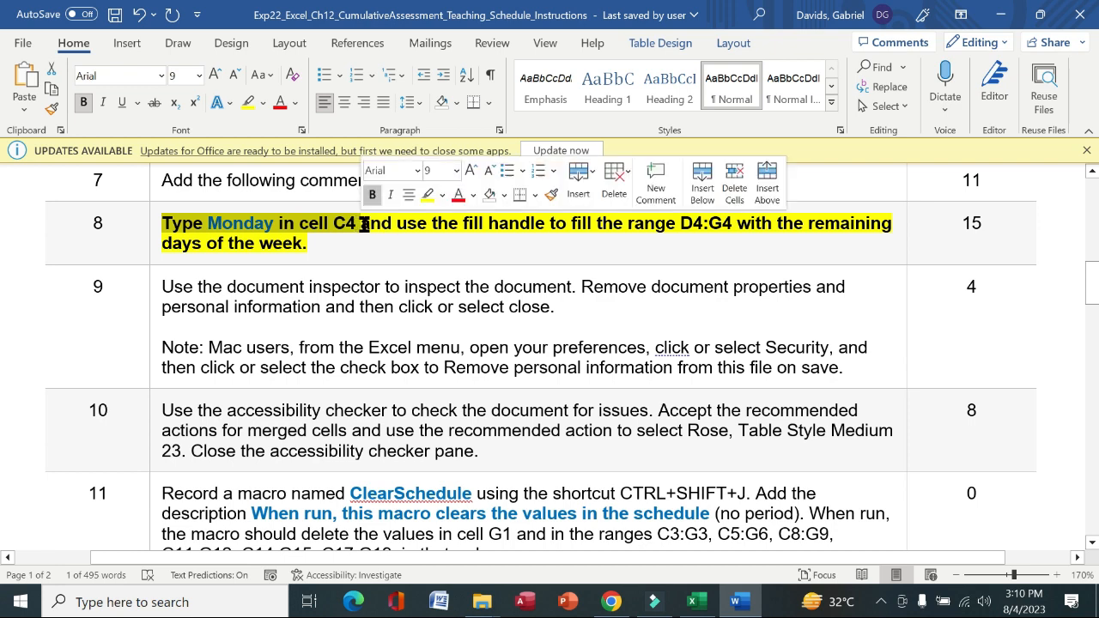
Switch to Excel and replace the text in cell C4 with "Monday".
left_click(695, 602)
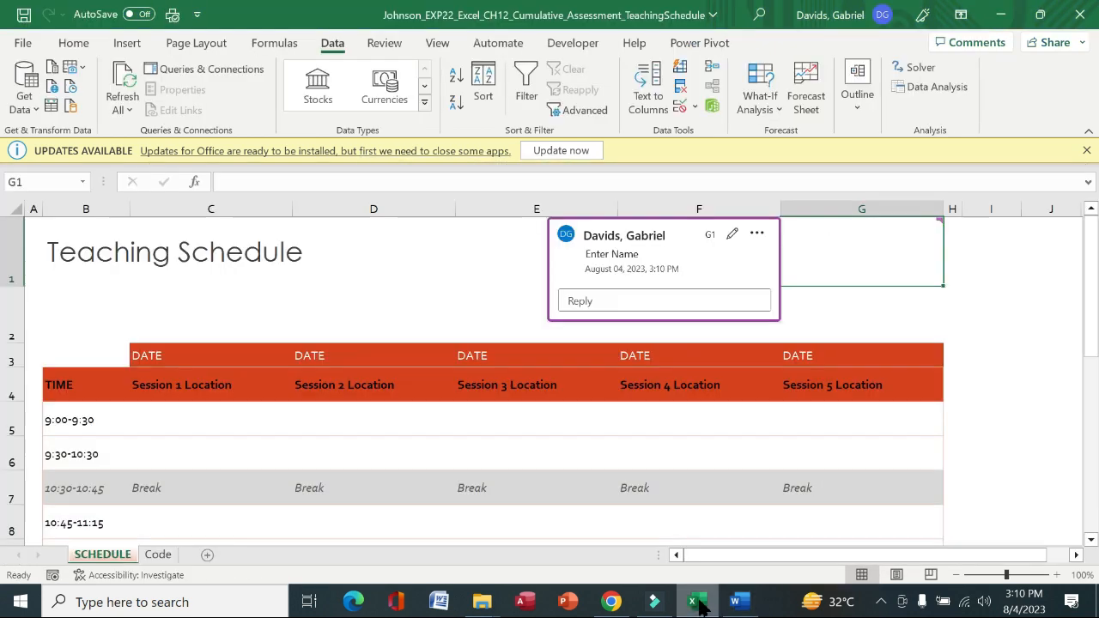
left_click(202, 386)
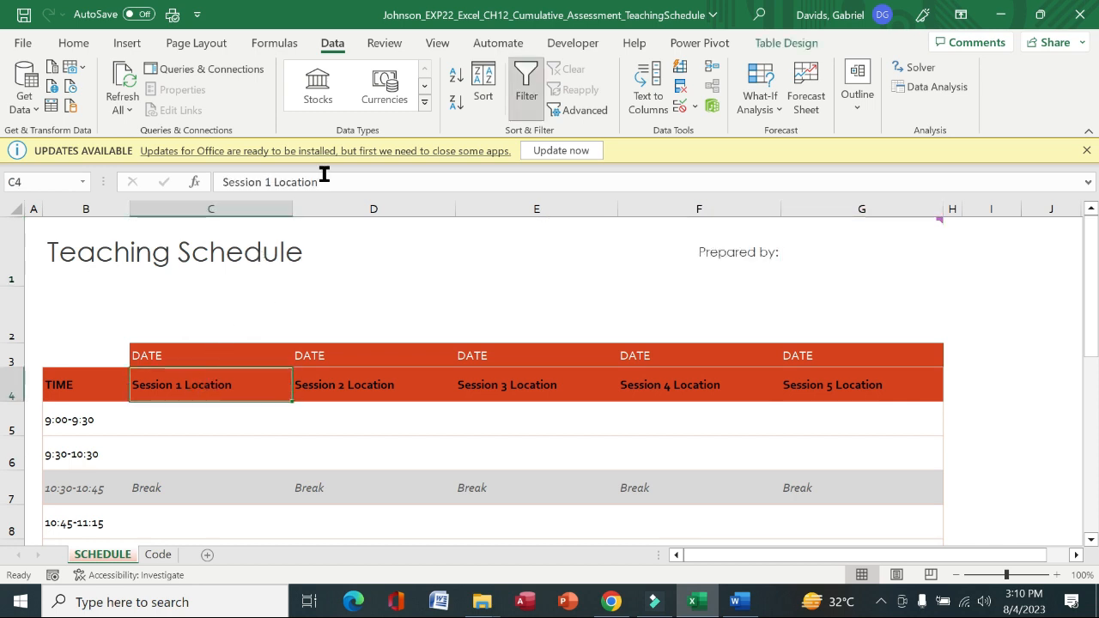
left_click_drag(322, 180, 213, 179)
type("Monday")
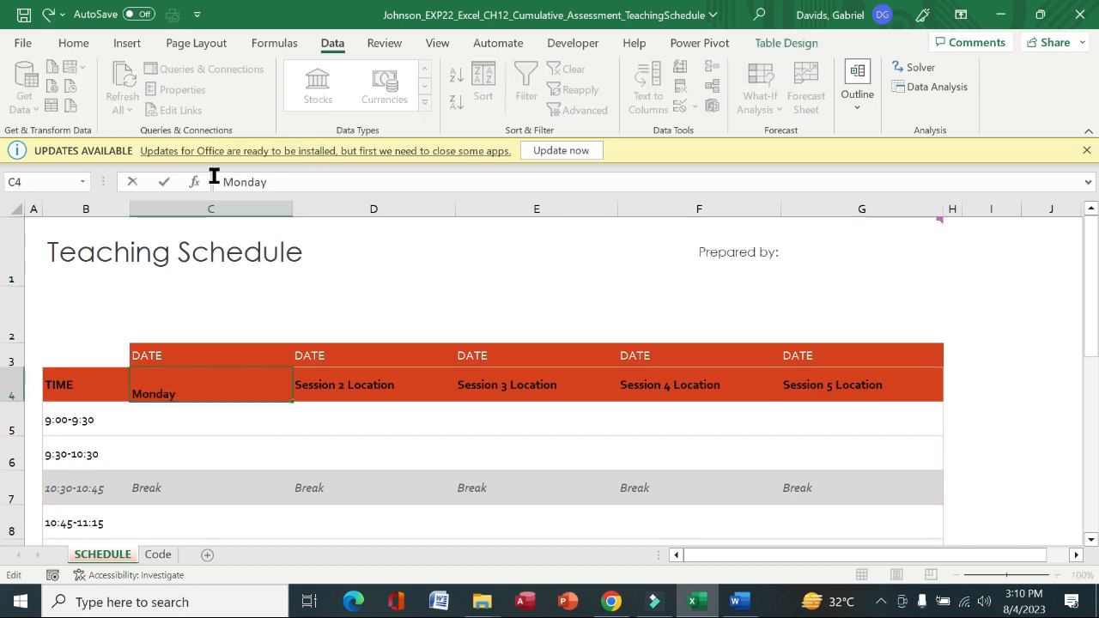
key("Return")
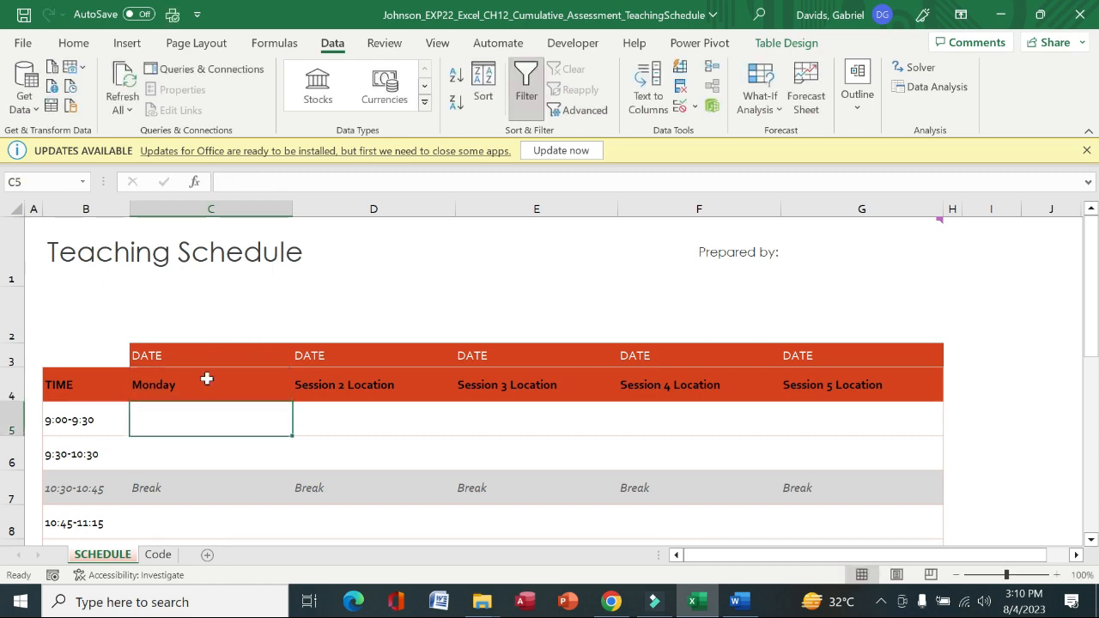
Check the rest of instruction 8 in Word, and in Excel fill D4:G4 with Tuesday to Friday from cell C4.
left_click(735, 601)
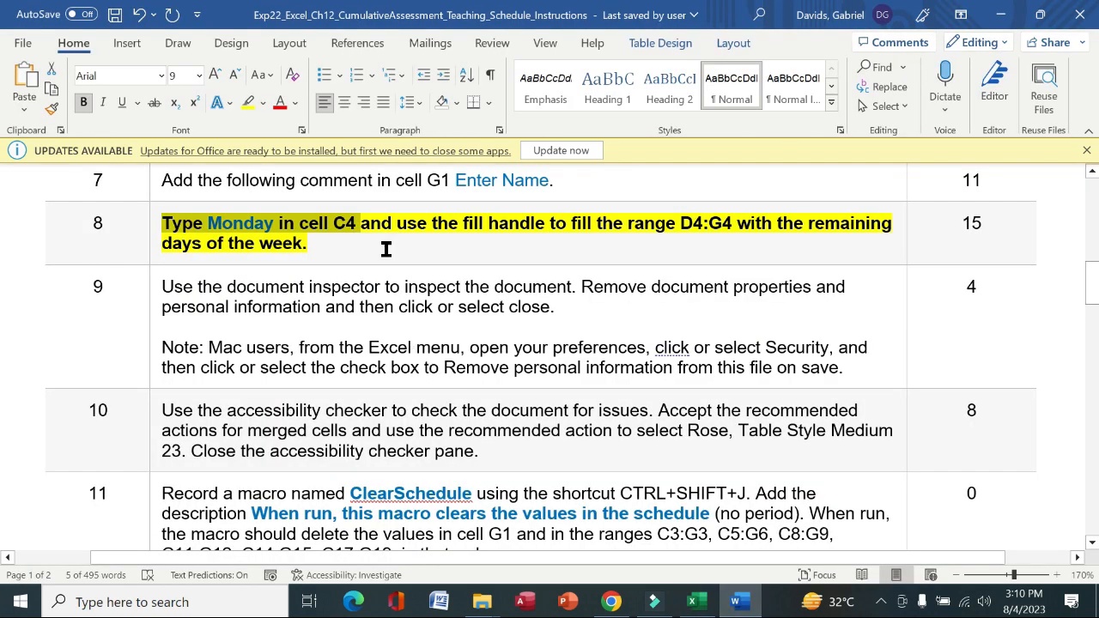
left_click_drag(364, 225, 874, 249)
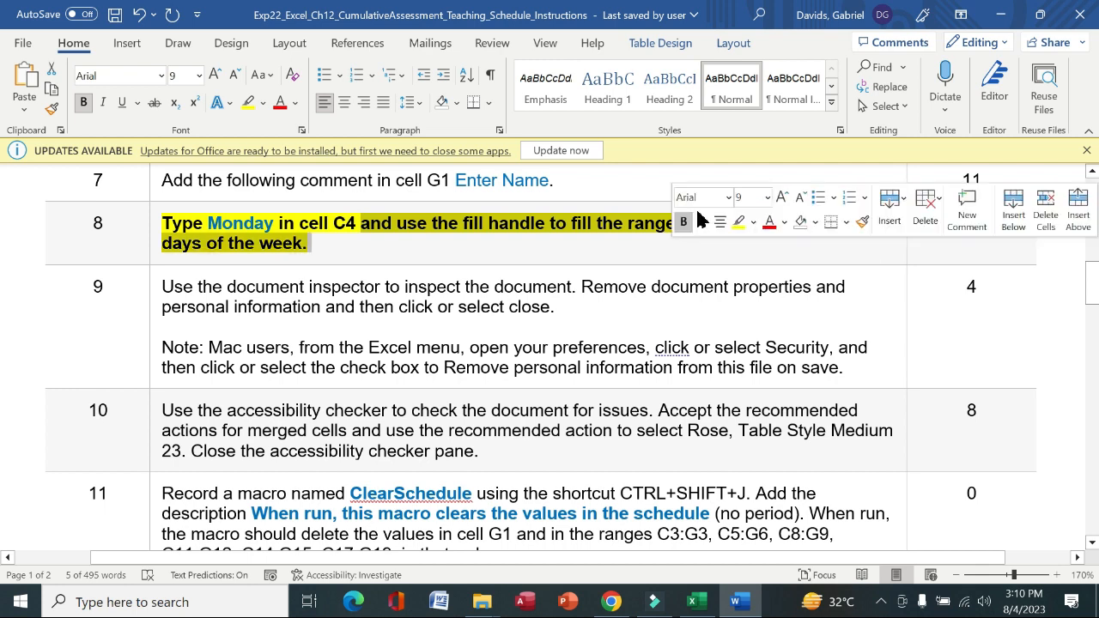
left_click(692, 601)
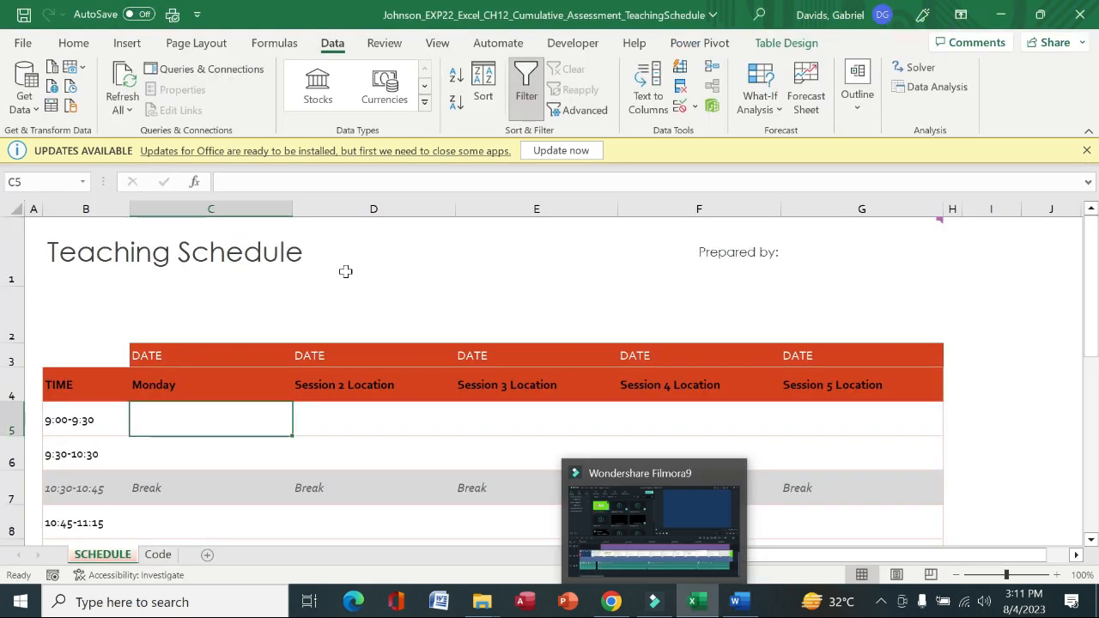
left_click(243, 388)
left_click_drag(292, 400, 885, 384)
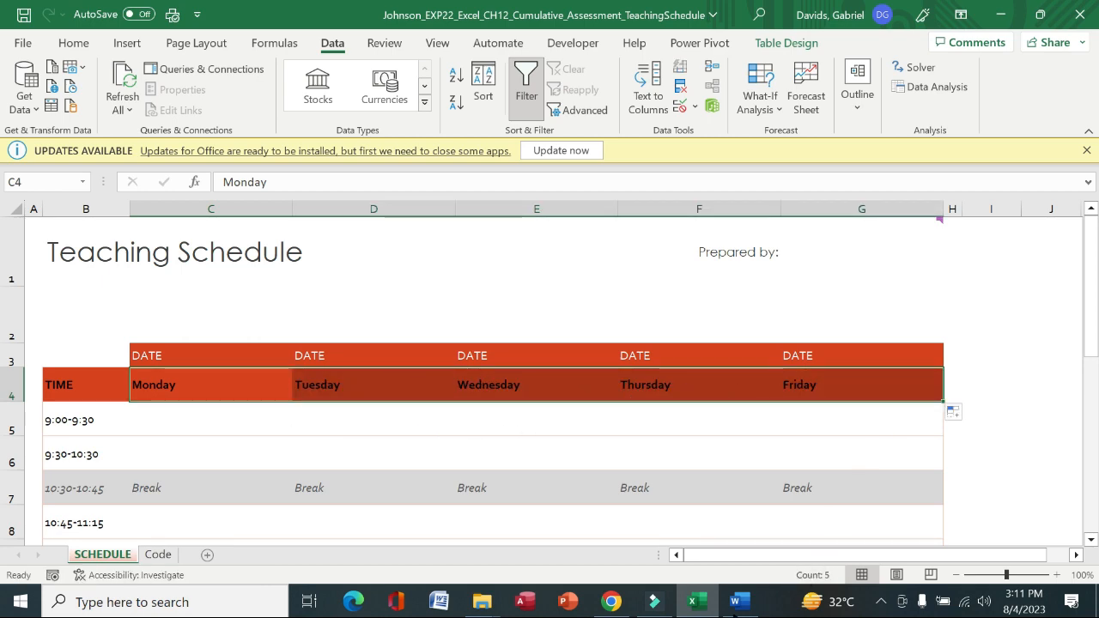
Switch to Word, remove the bold and highlighting from instruction 8, and make instruction 9 bold with yellow highlighting.
left_click(736, 601)
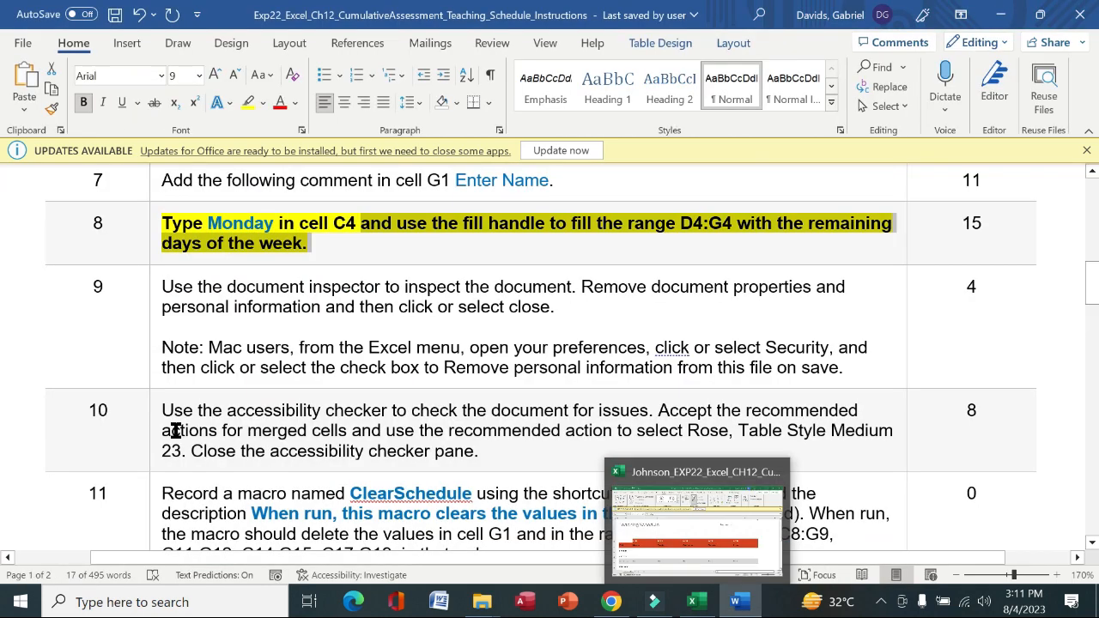
left_click(150, 238)
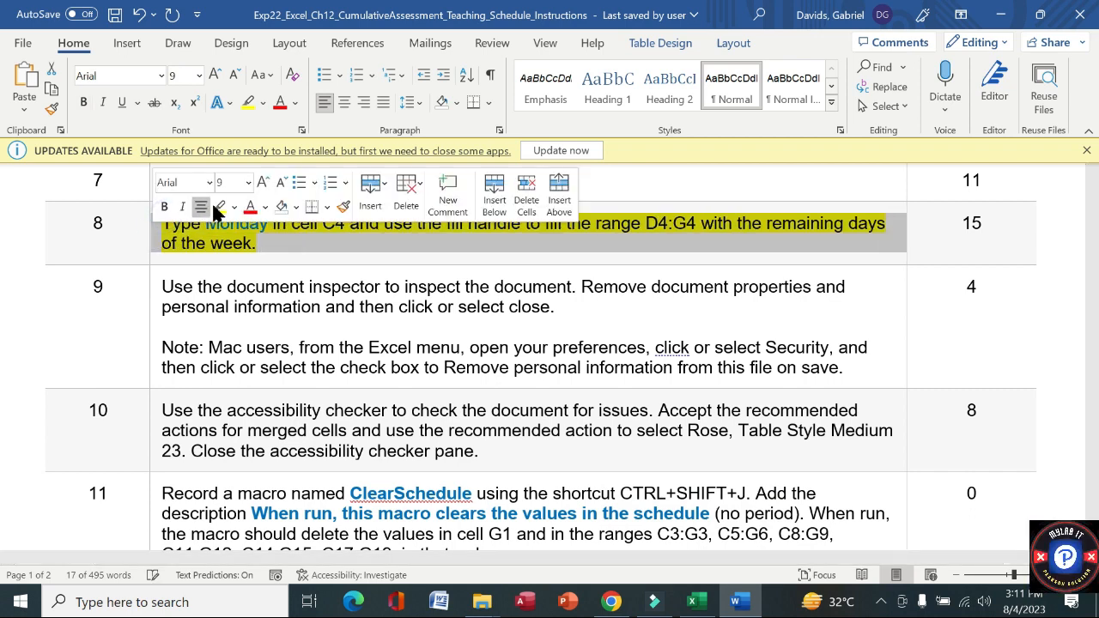
left_click(218, 209)
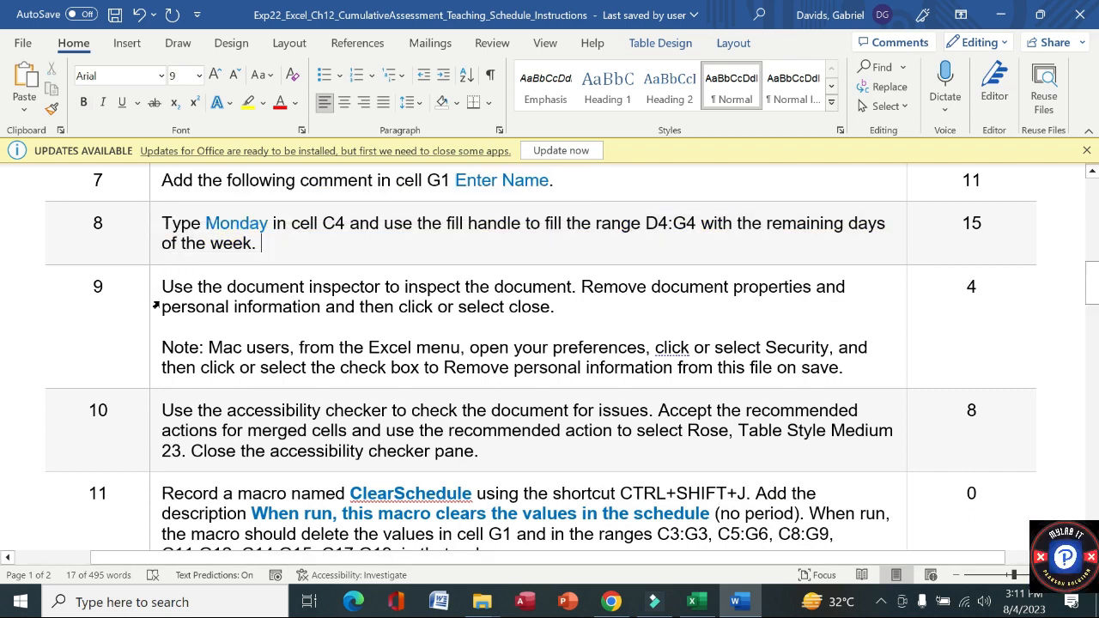
left_click(156, 304)
left_click(169, 272)
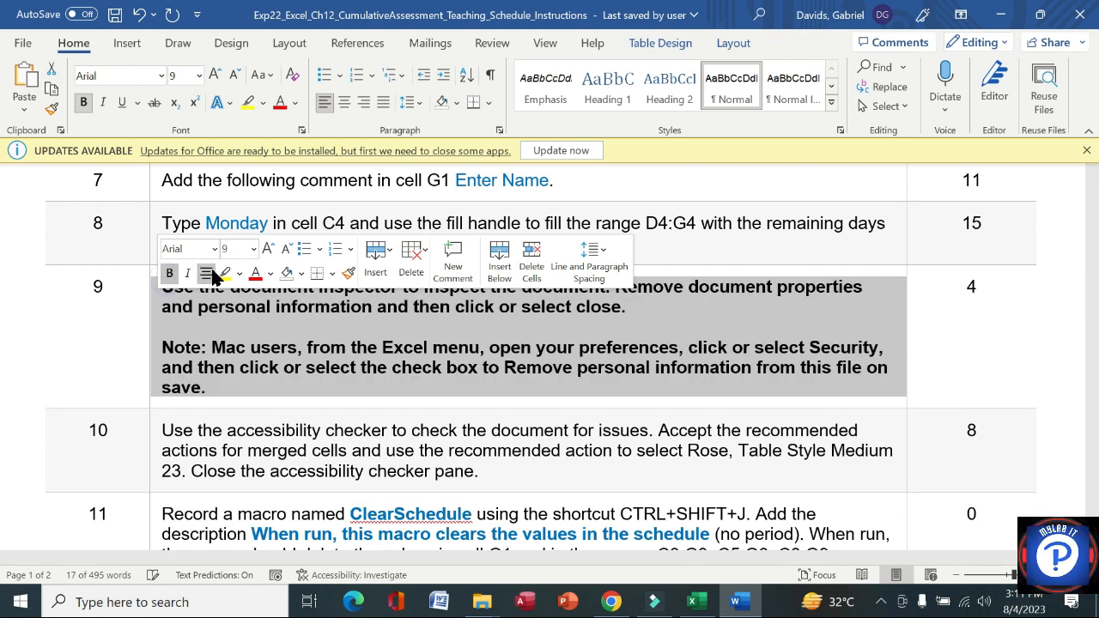
left_click(225, 273)
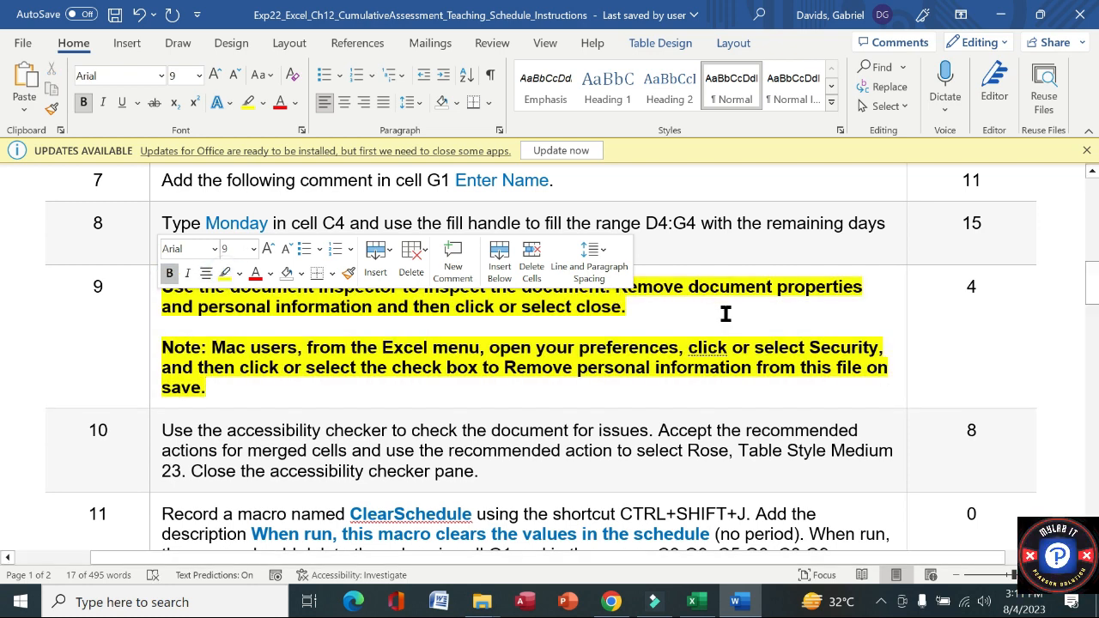
left_click(725, 314)
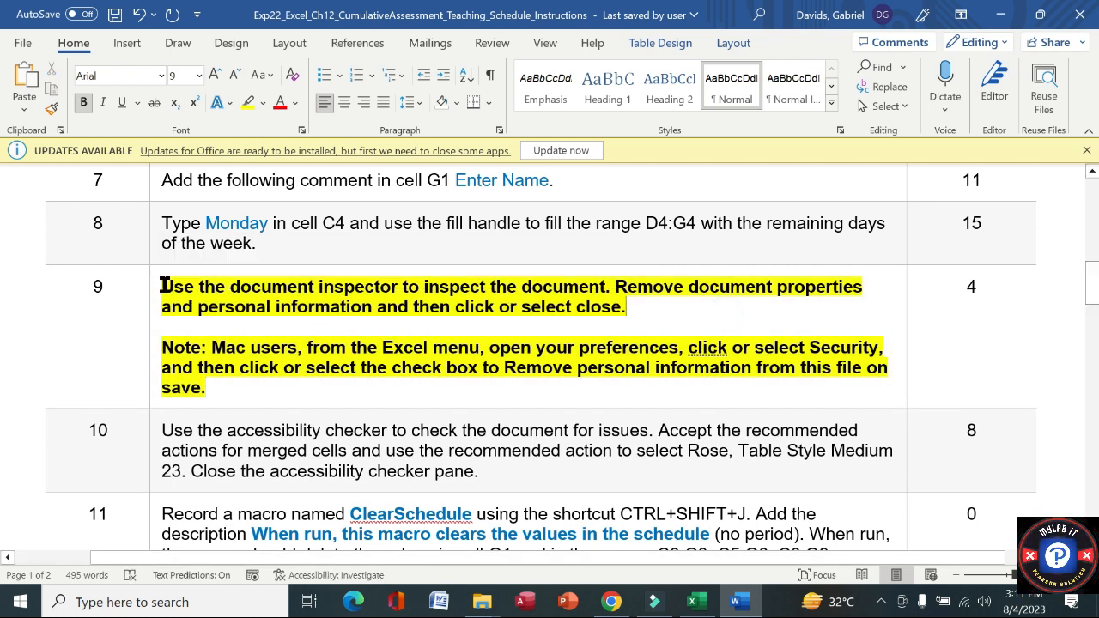
left_click_drag(163, 286, 367, 290)
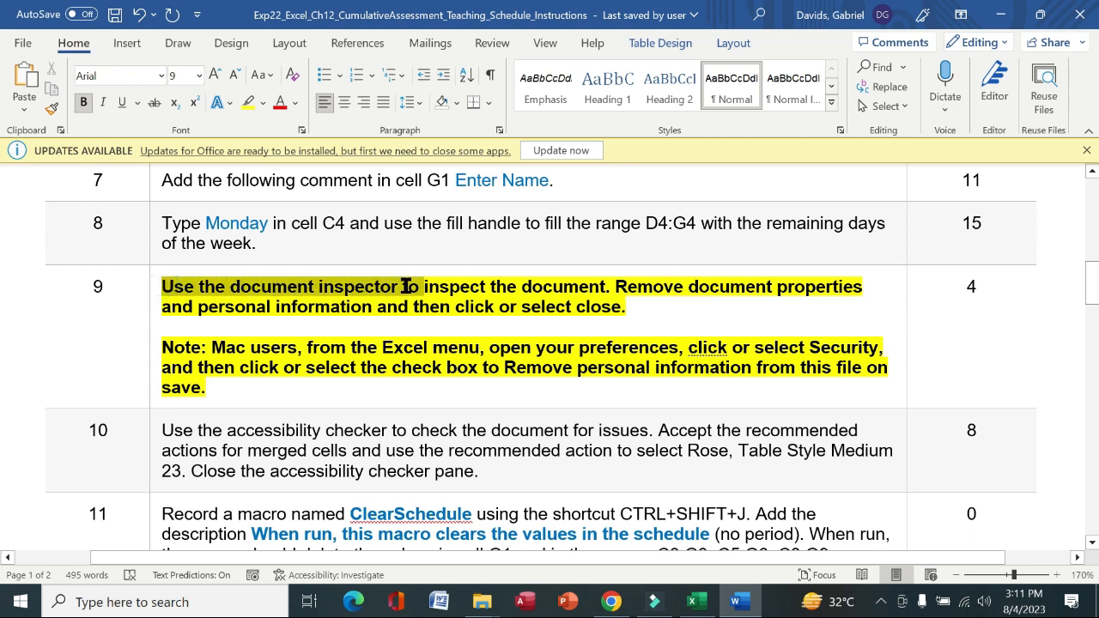
left_click_drag(436, 284, 601, 286)
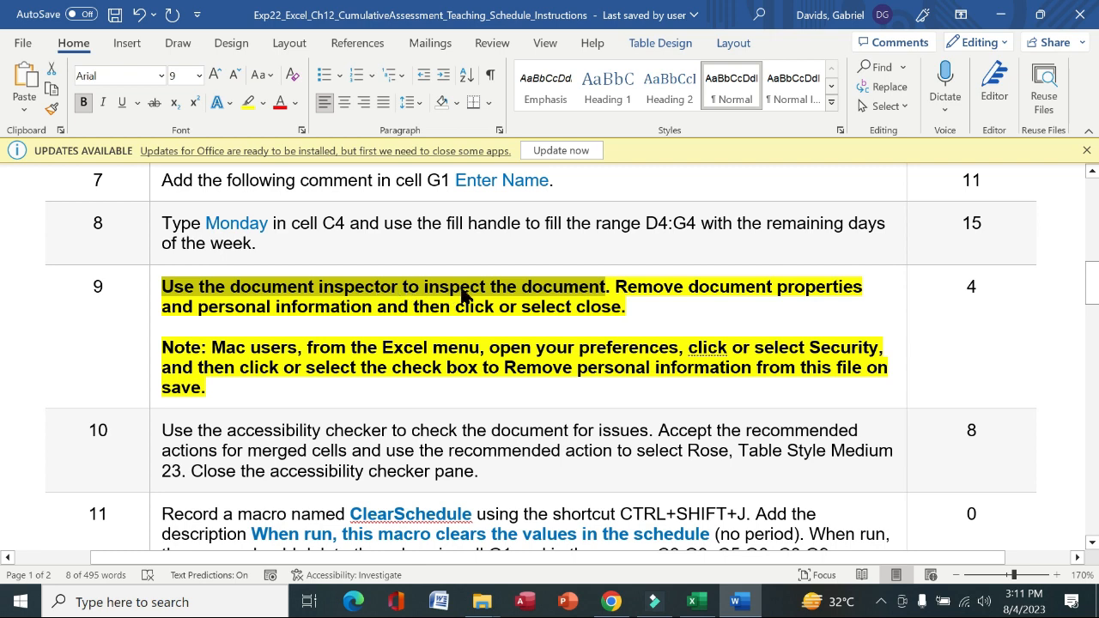
Switch to Excel and start the Document Inspector for the workbook, saving the file first.
left_click(691, 601)
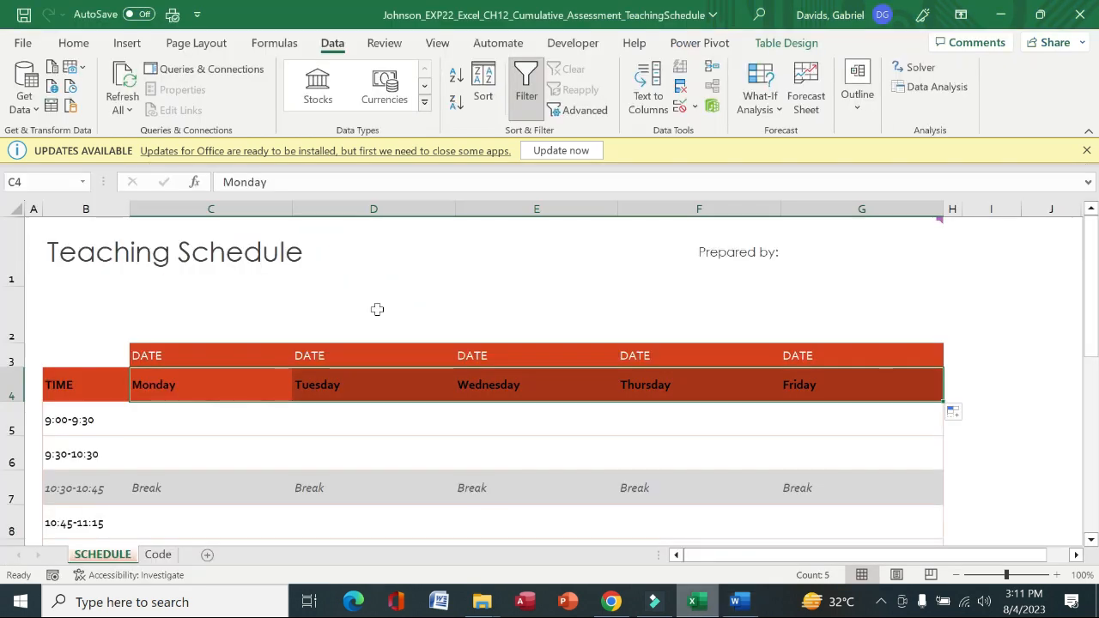
left_click(23, 43)
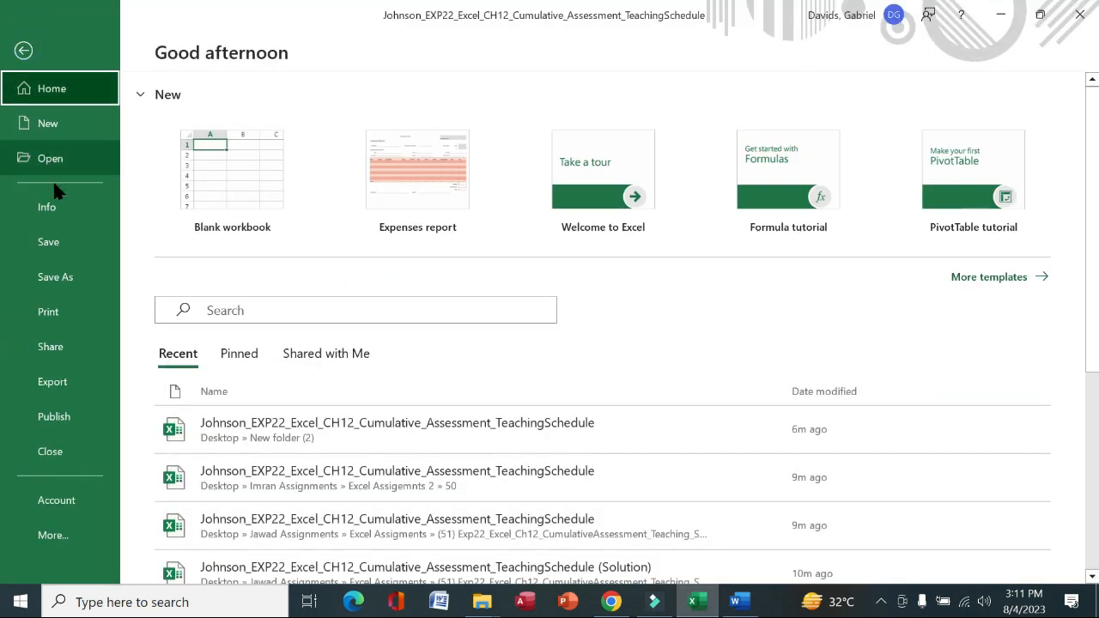
left_click(74, 206)
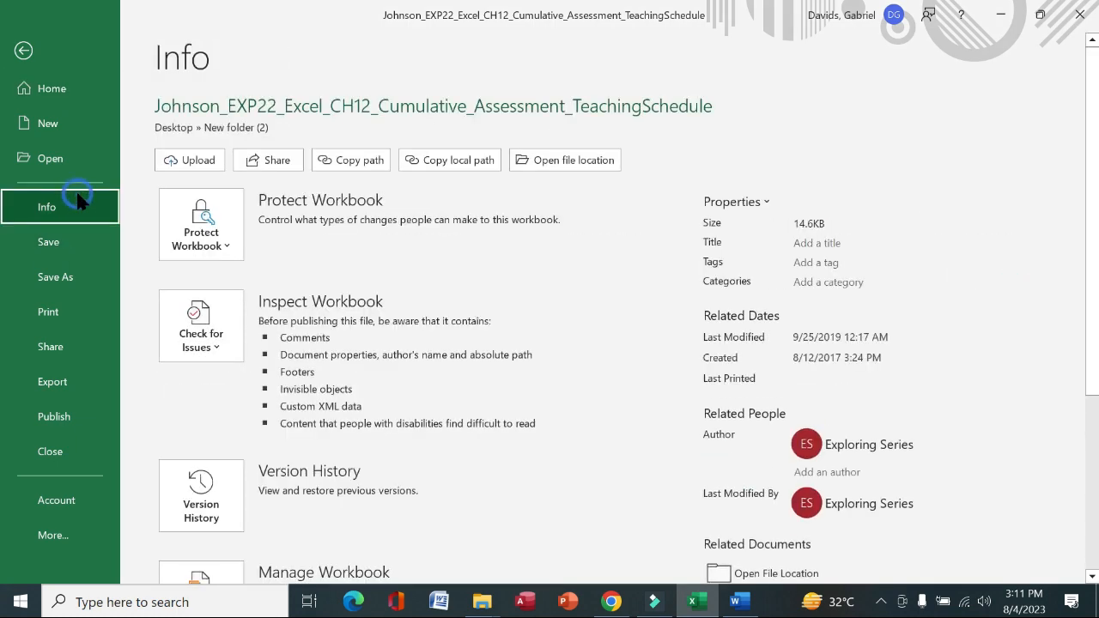
left_click(217, 353)
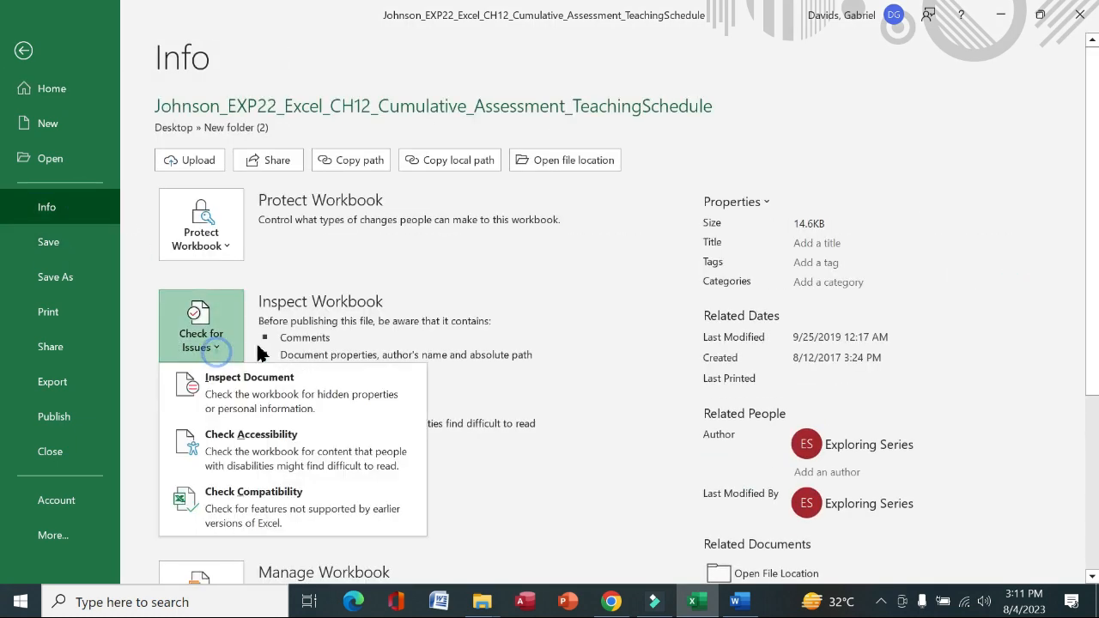
left_click(259, 405)
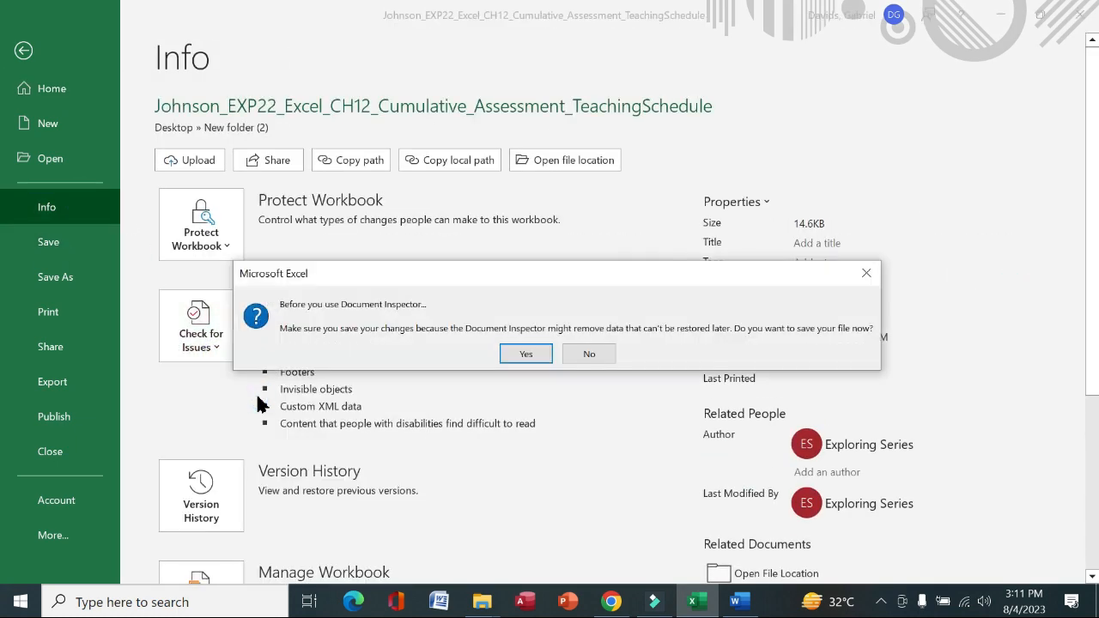
left_click(525, 359)
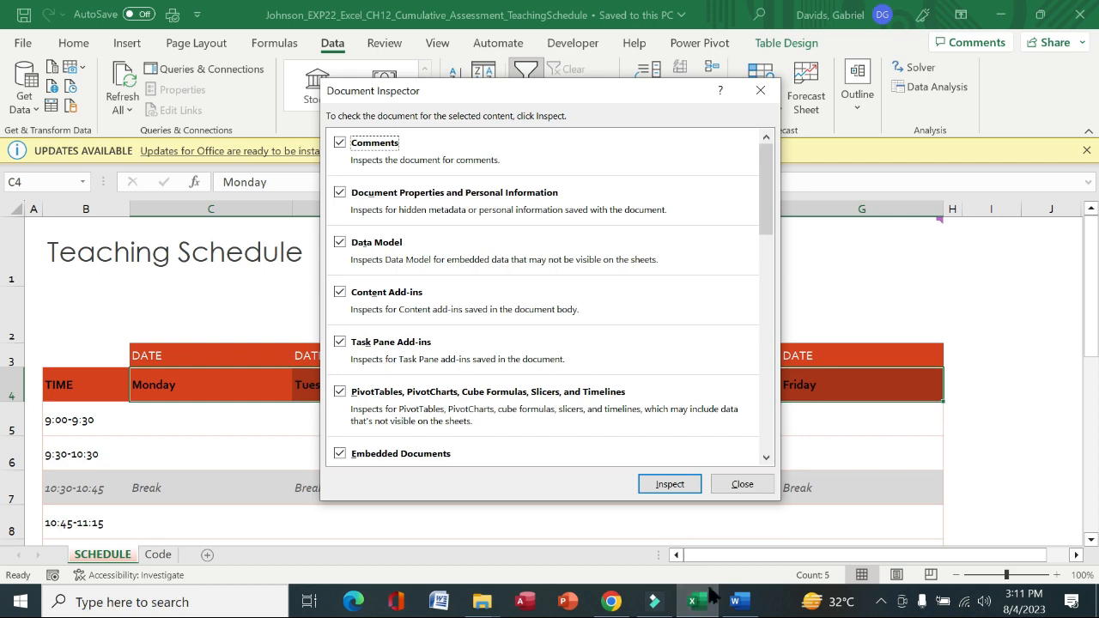
Recheck the first sentence of instruction 9 in Word, and in Excel run the inspection with the preselected content types.
mouse_move(723, 599)
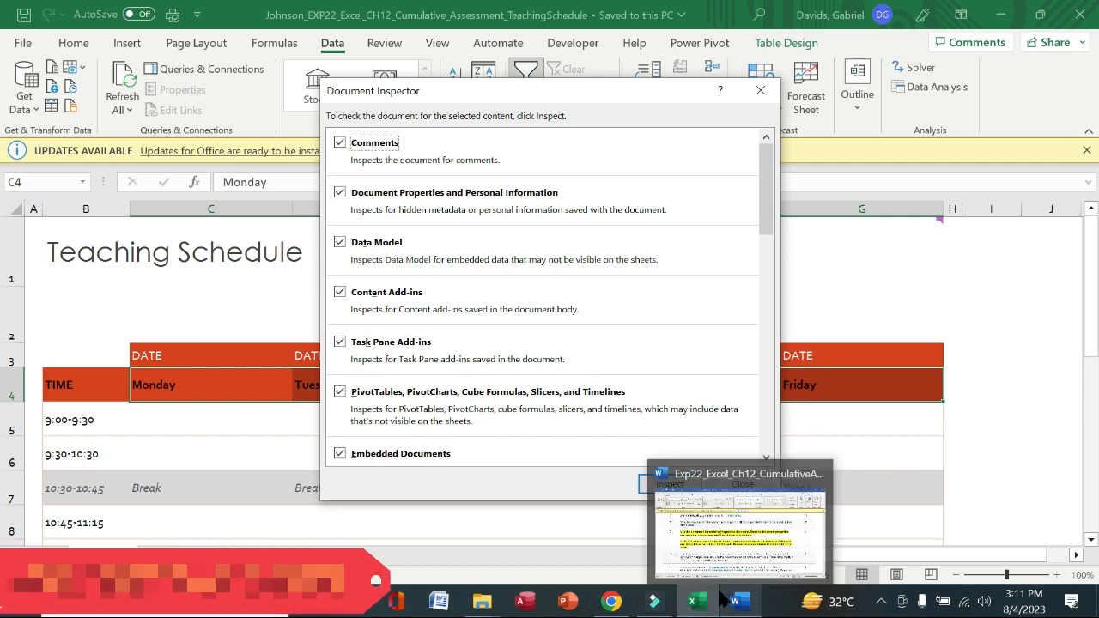
left_click(738, 602)
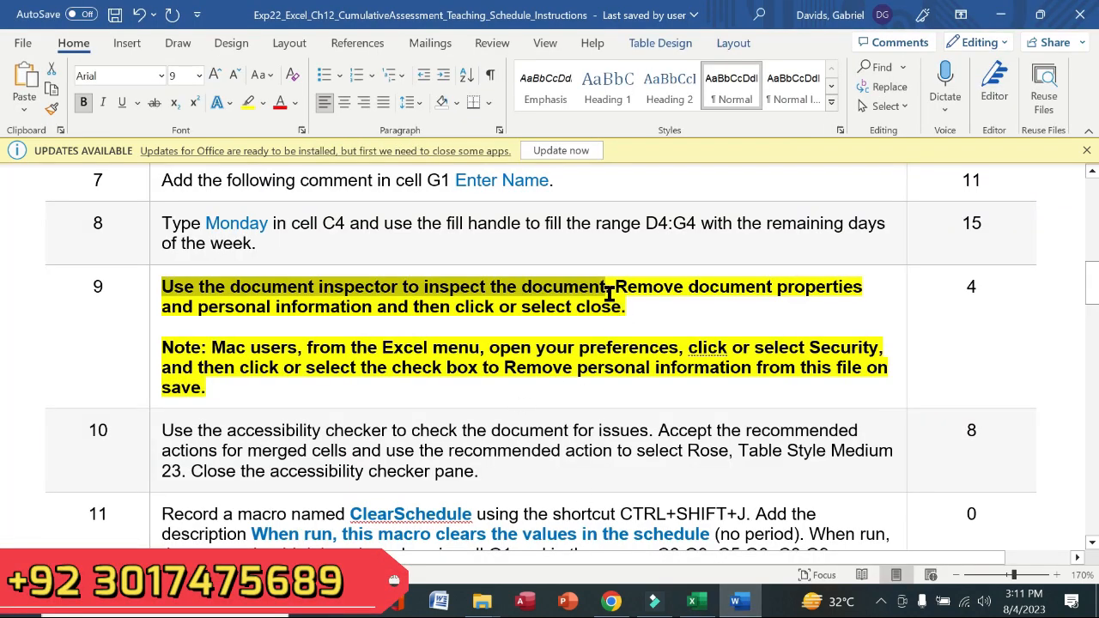
left_click(693, 601)
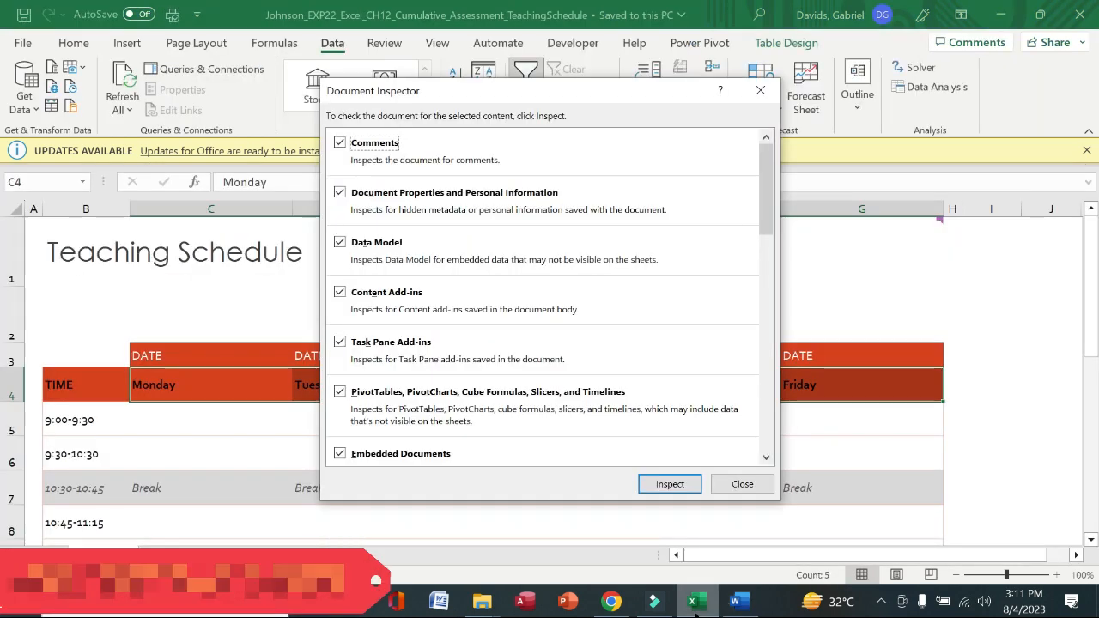
left_click(668, 484)
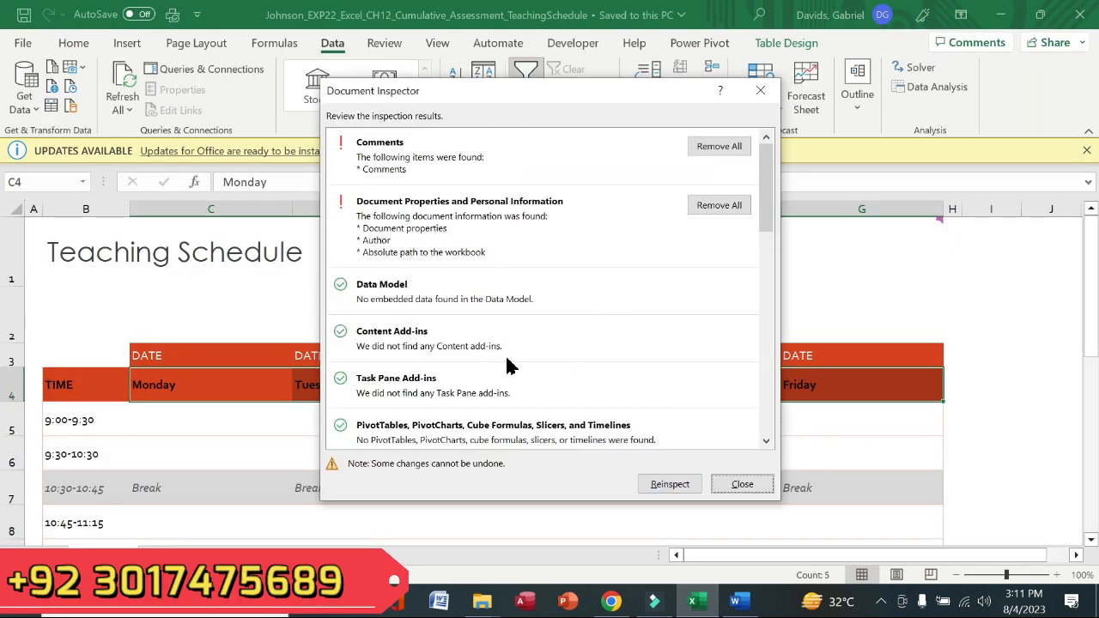
Check the rest of instruction 9 in Word, and in Excel remove all document properties and personal information and close the Document Inspector.
left_click(734, 602)
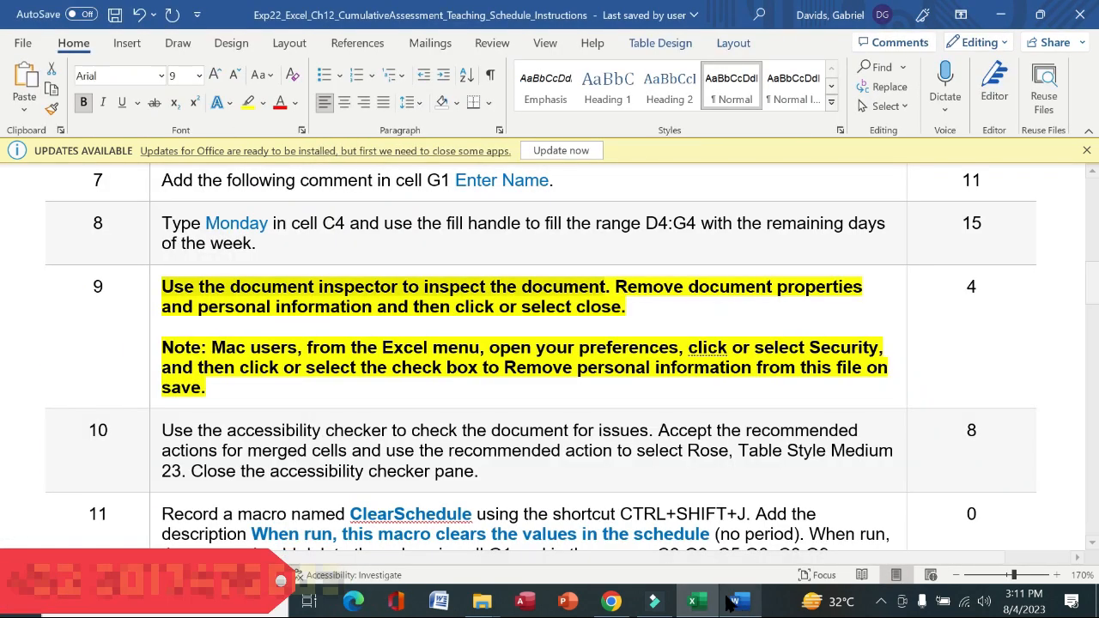
left_click_drag(639, 286, 606, 309)
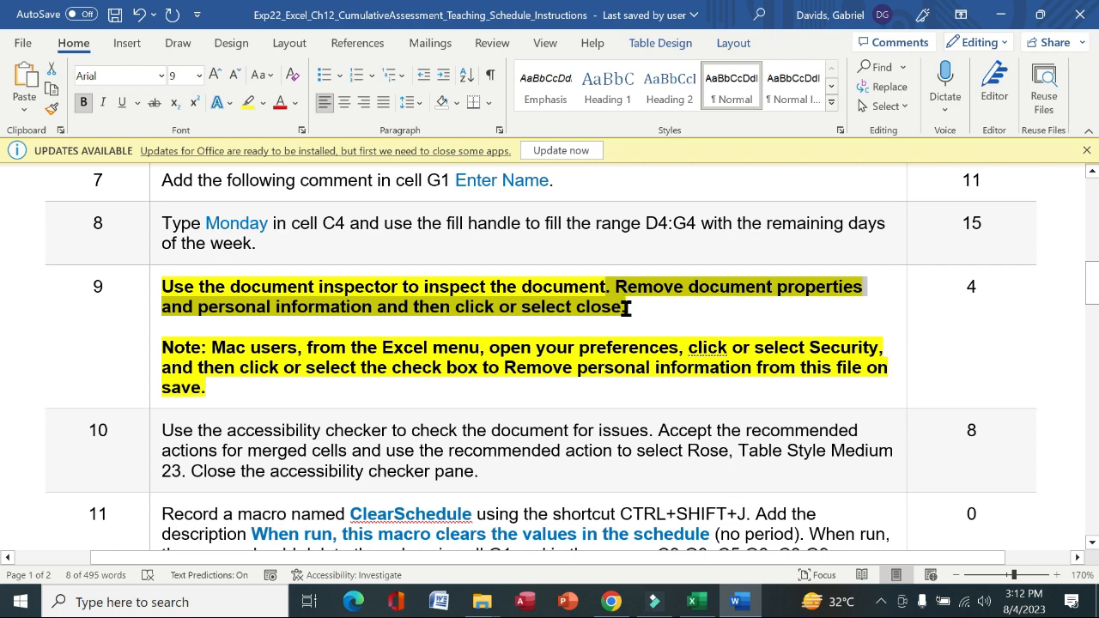
left_click_drag(625, 309, 632, 310)
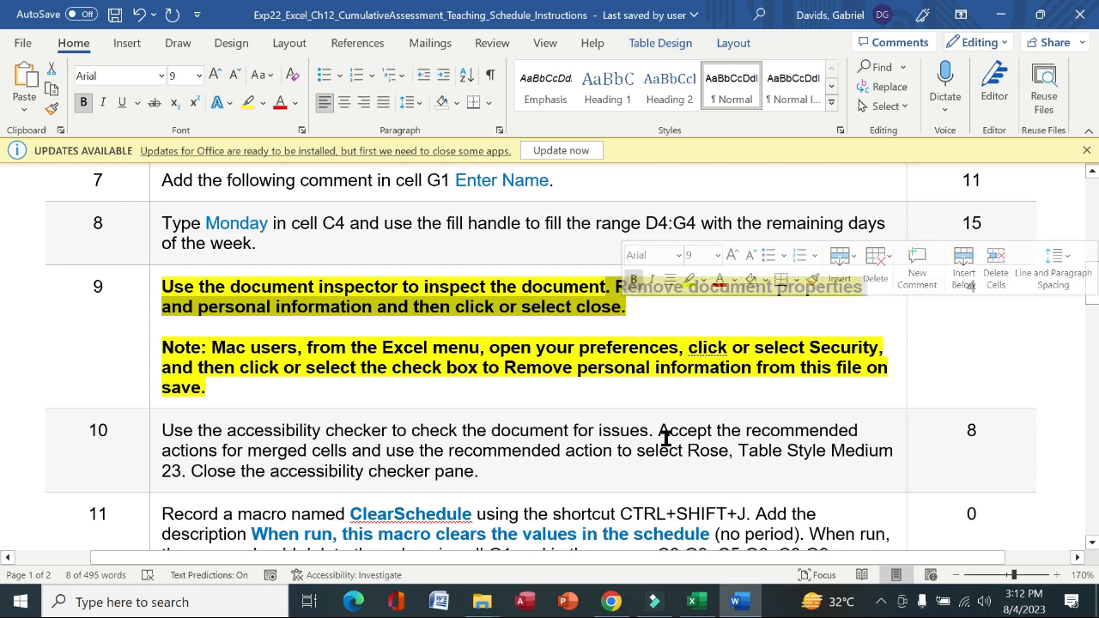
left_click(692, 602)
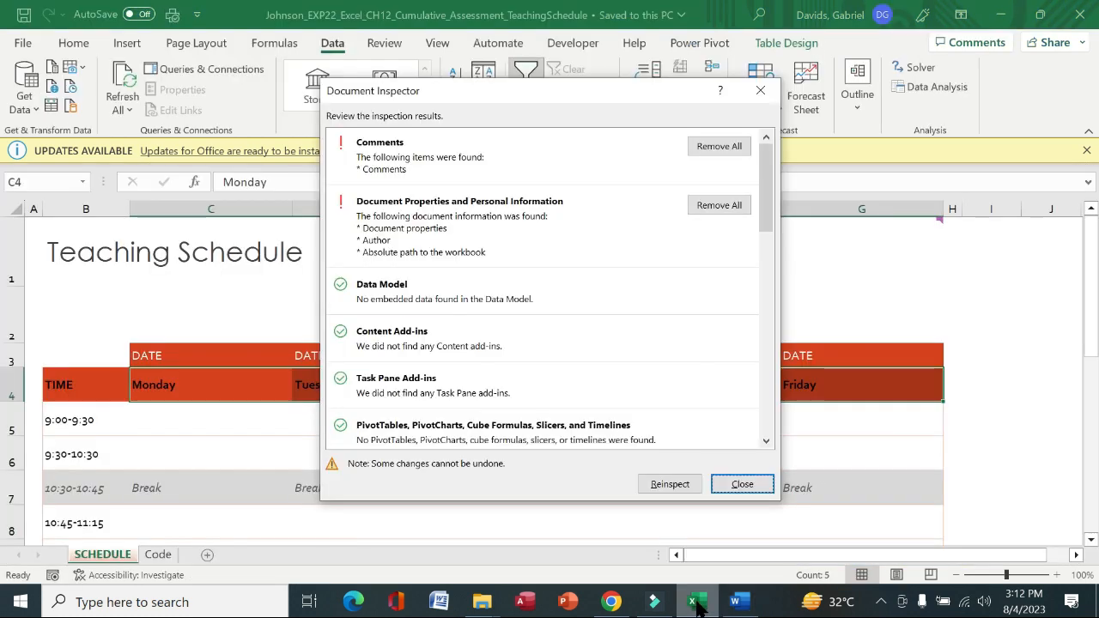
left_click(729, 205)
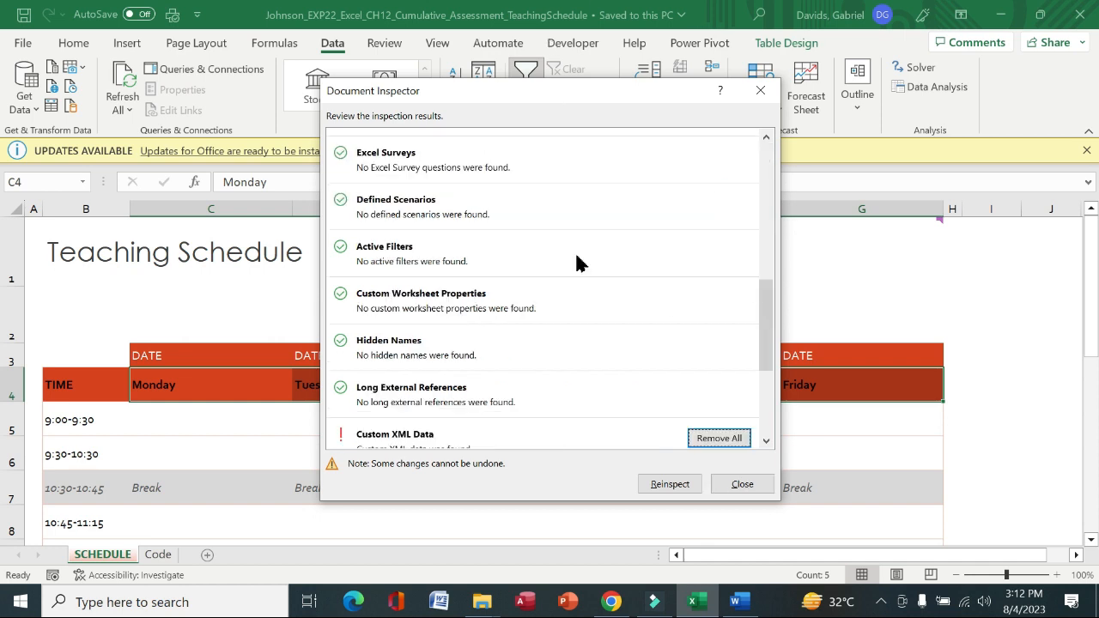
left_click(739, 486)
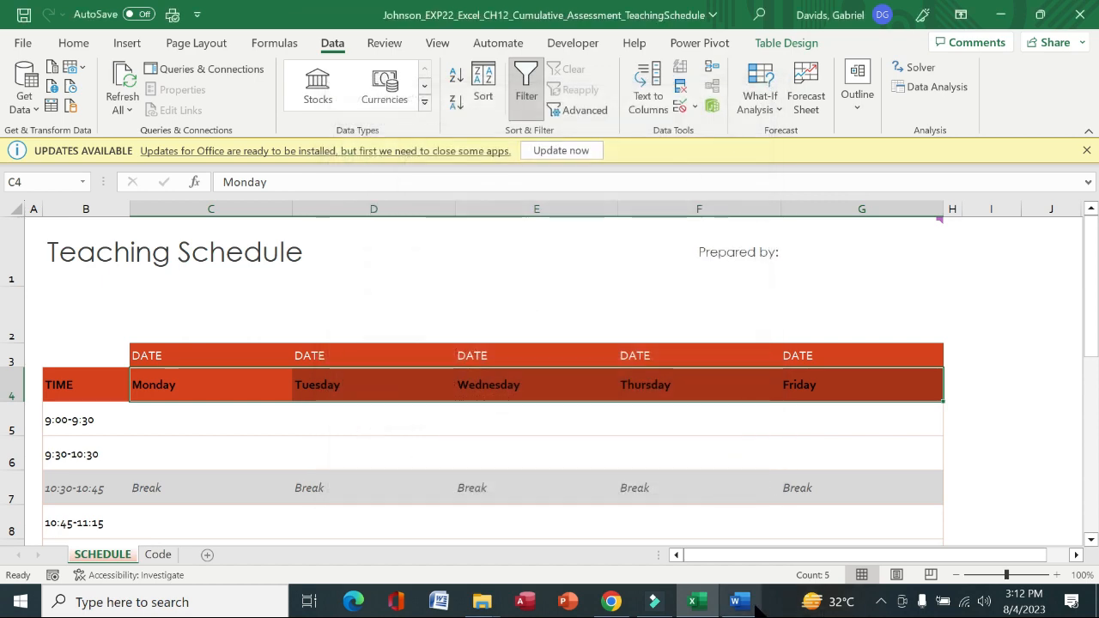
Switch to Word, remove the bold and highlighting from instruction 9, and make instruction 10 bold with yellow highlighting.
left_click(737, 602)
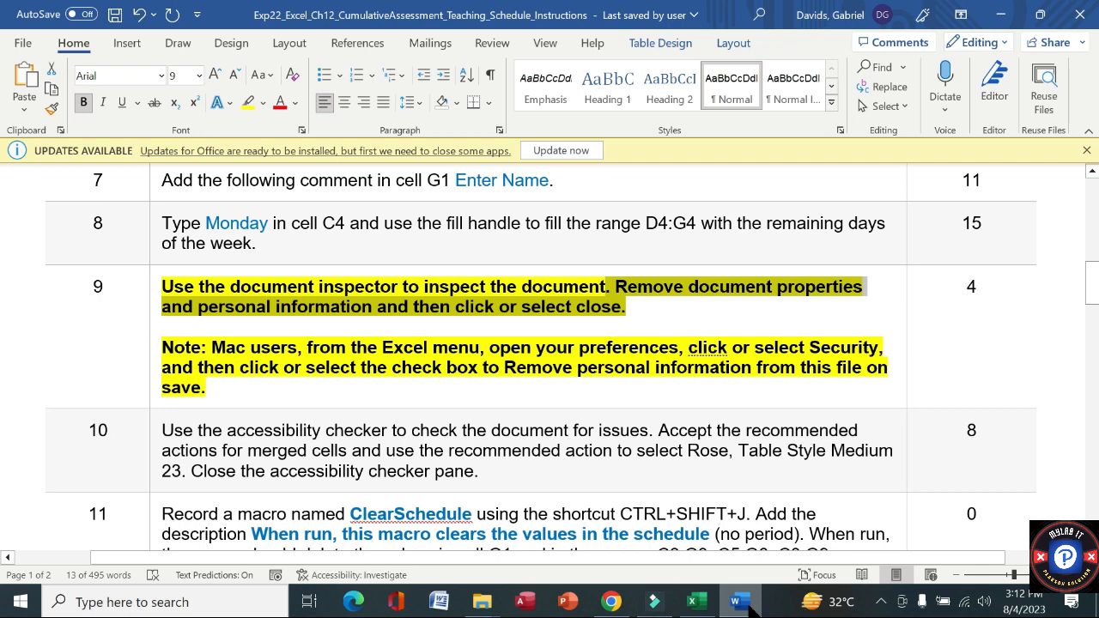
left_click(154, 320)
left_click(167, 289)
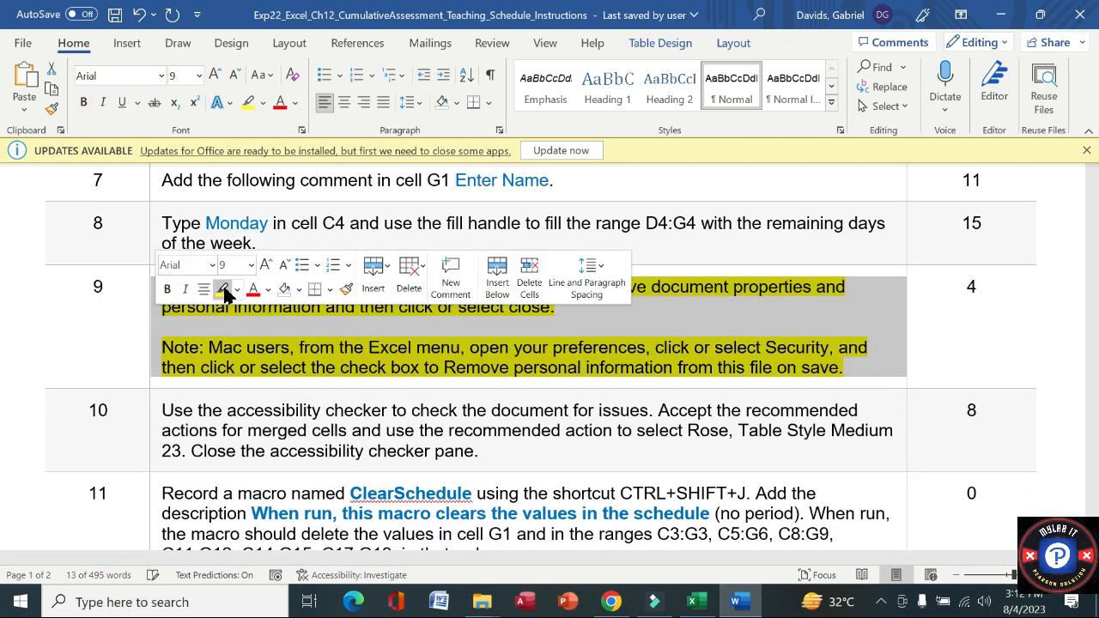
left_click(224, 290)
left_click(857, 369)
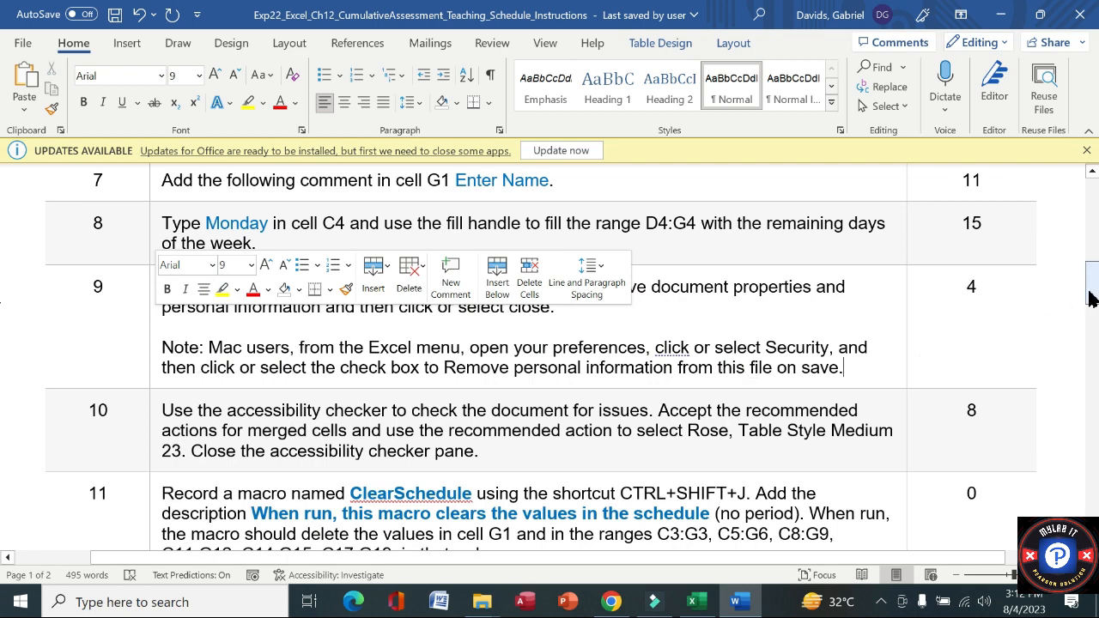
mouse_move(1091, 288)
left_mouse_down()
mouse_move(1092, 322)
mouse_move(1091, 309)
left_mouse_up()
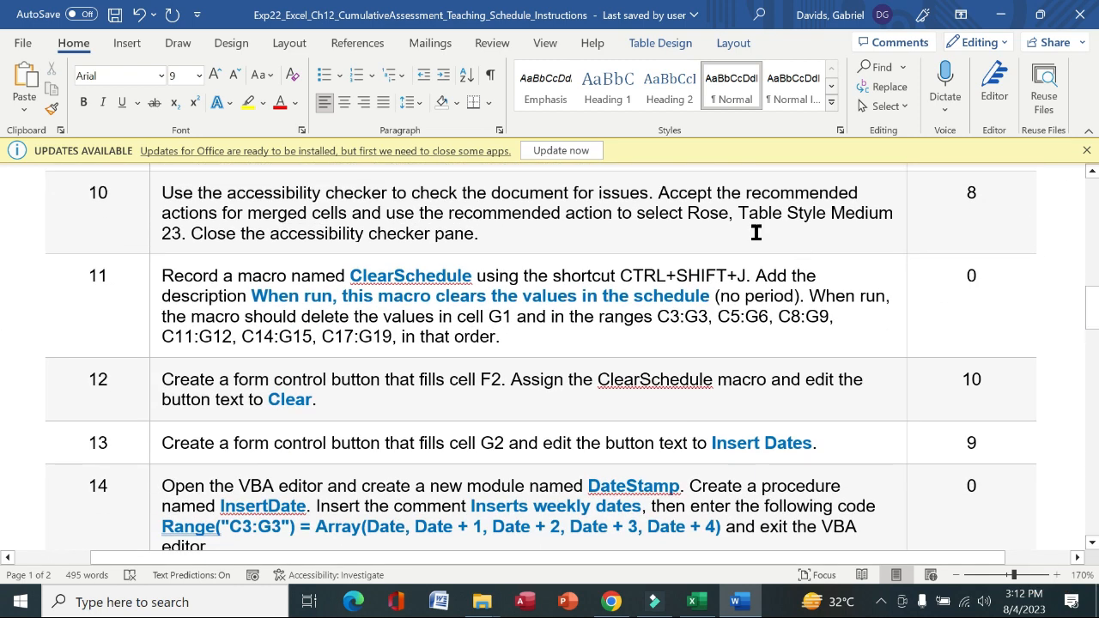
left_click(156, 228)
left_click(170, 196)
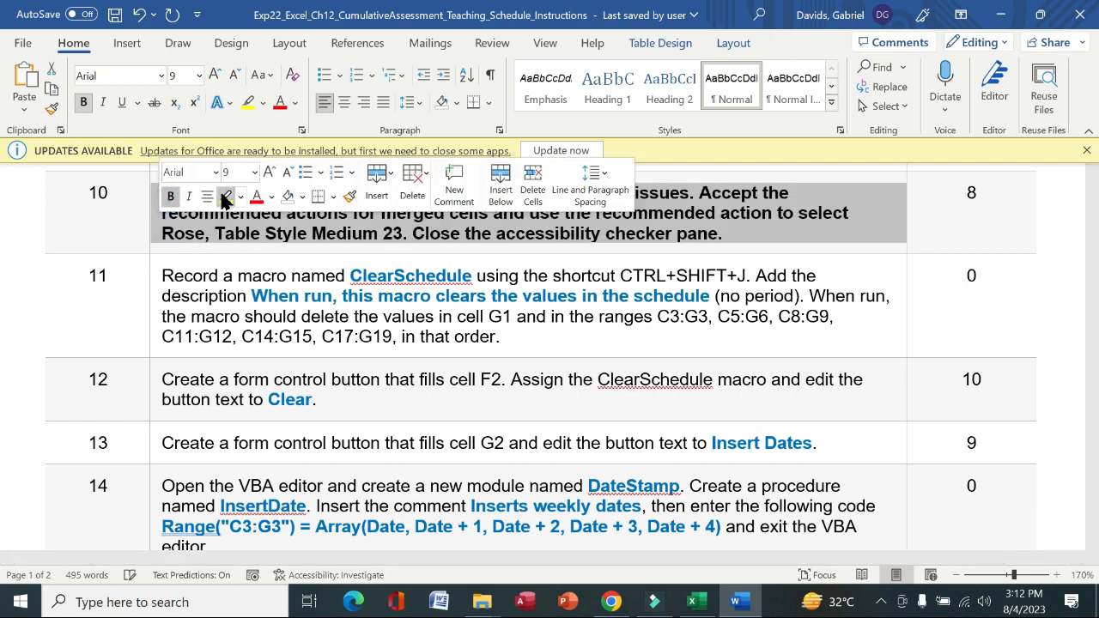
left_click(228, 199)
left_click(131, 220)
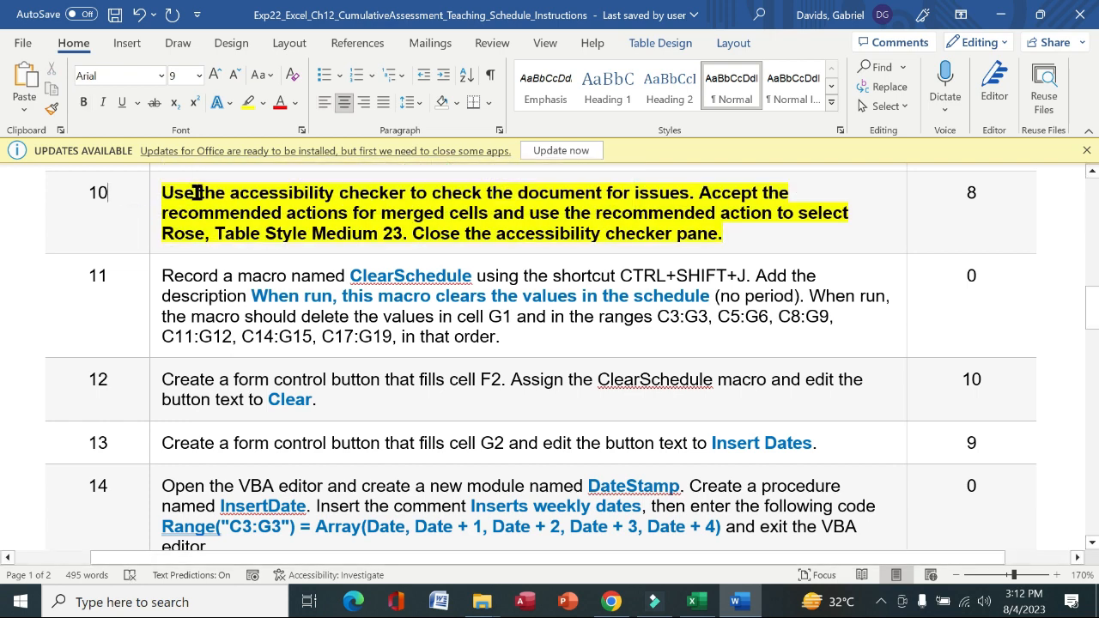
Read the first sentence of instruction 10 in Word, and in Excel run the accessibility checker on the workbook.
left_click_drag(185, 190, 670, 186)
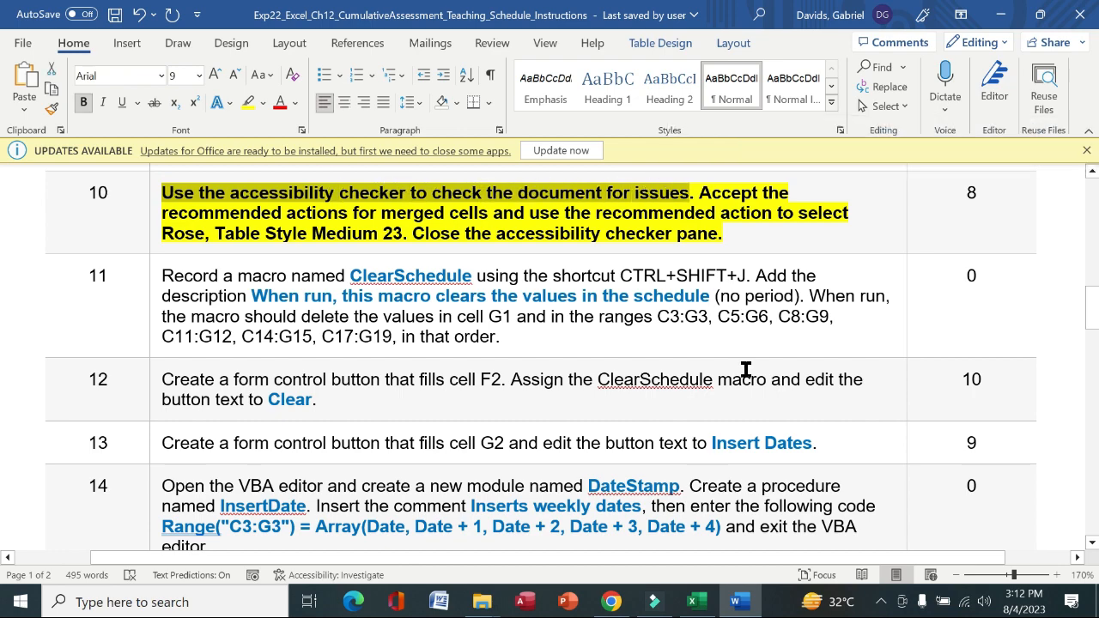
left_click_drag(1093, 316, 1096, 316)
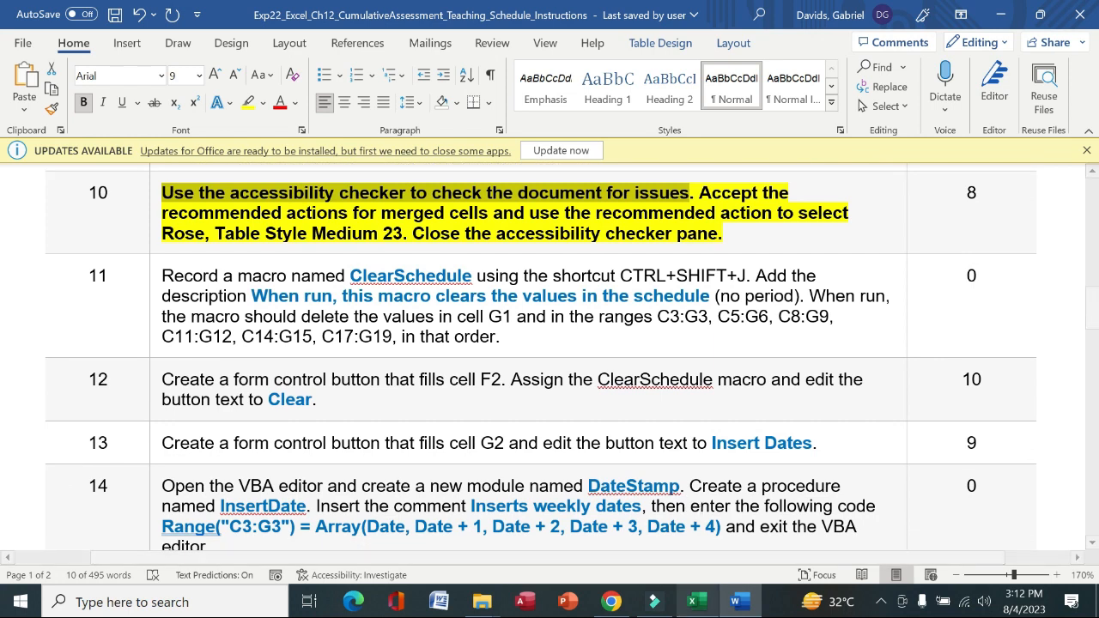
left_click(692, 604)
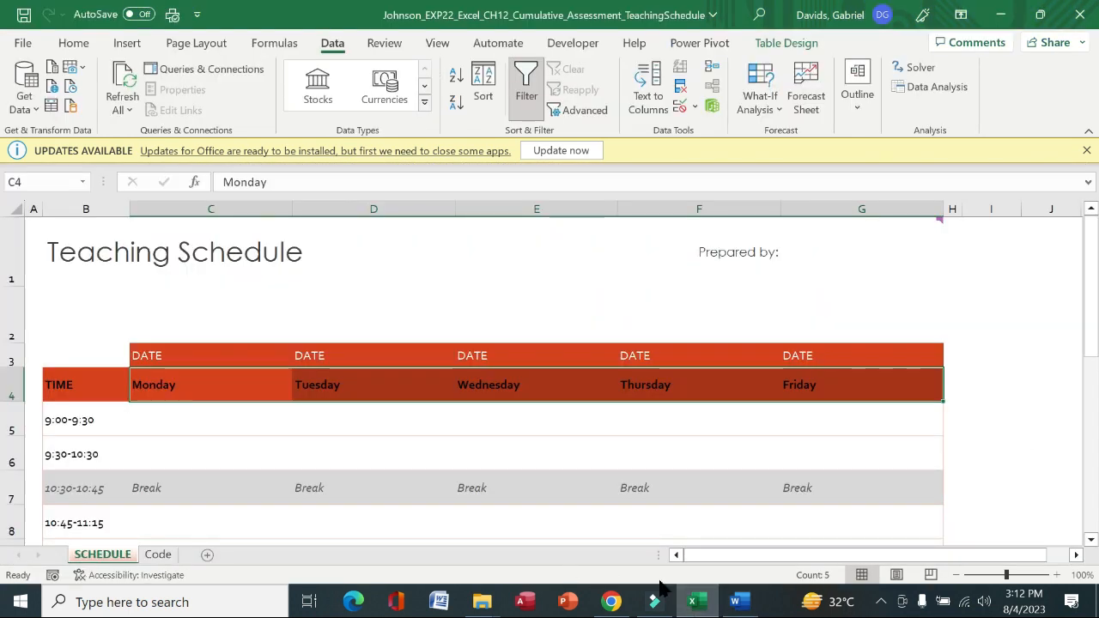
left_click(740, 605)
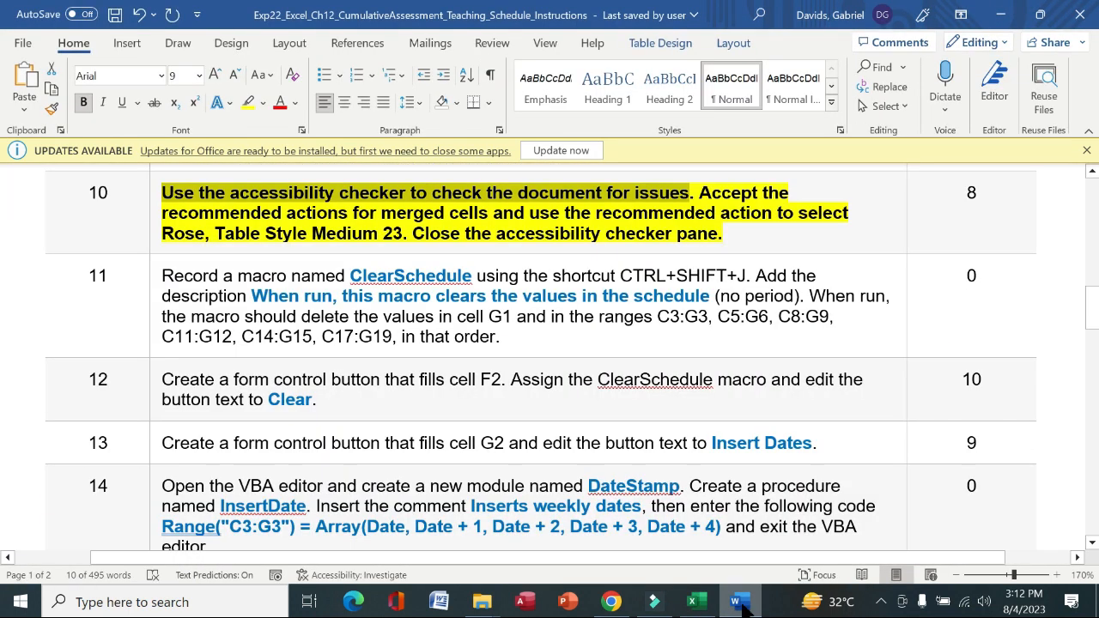
left_click(695, 604)
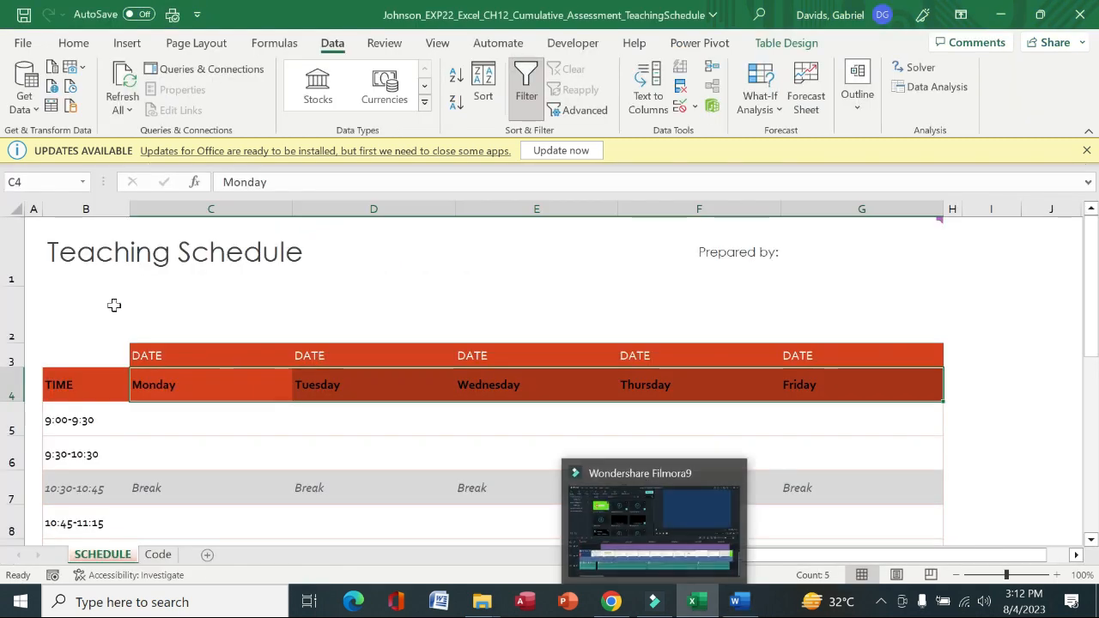
left_click(24, 44)
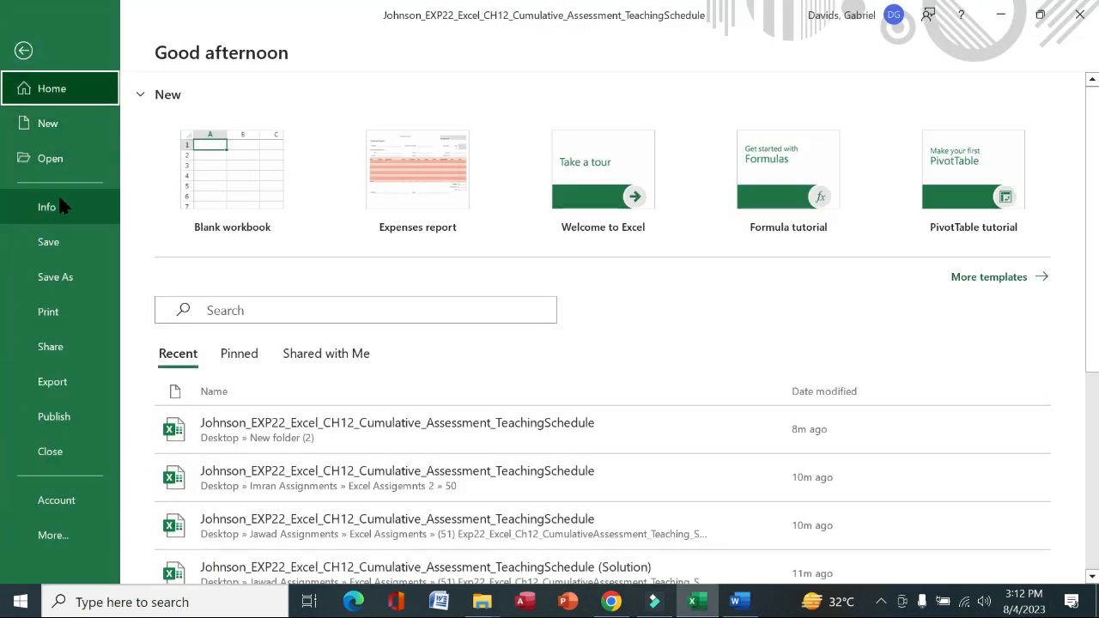
left_click(60, 205)
left_click(226, 341)
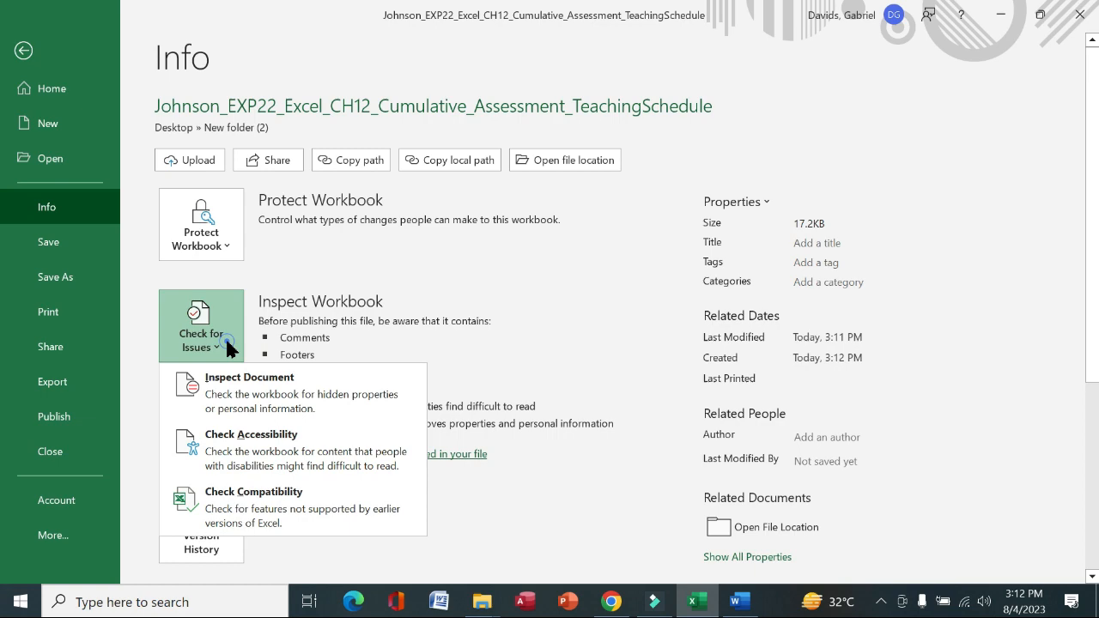
left_click(300, 447)
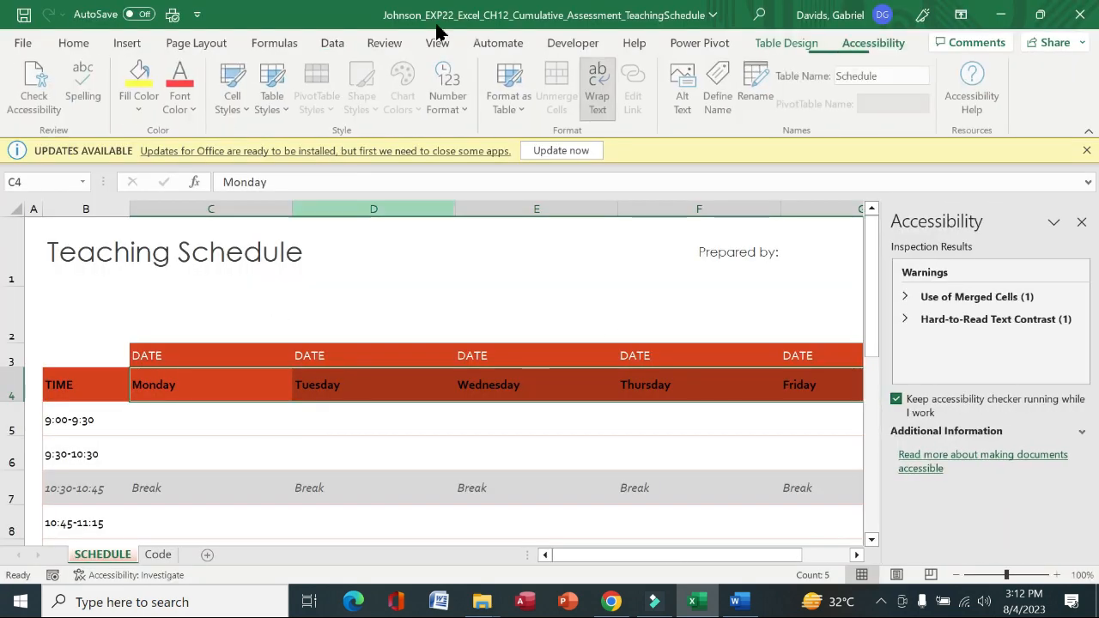
Check the merged cells sentence of instruction 10 in Word, and in Excel unmerge B2:G2 with the accessibility checker's recommended action.
left_click(735, 601)
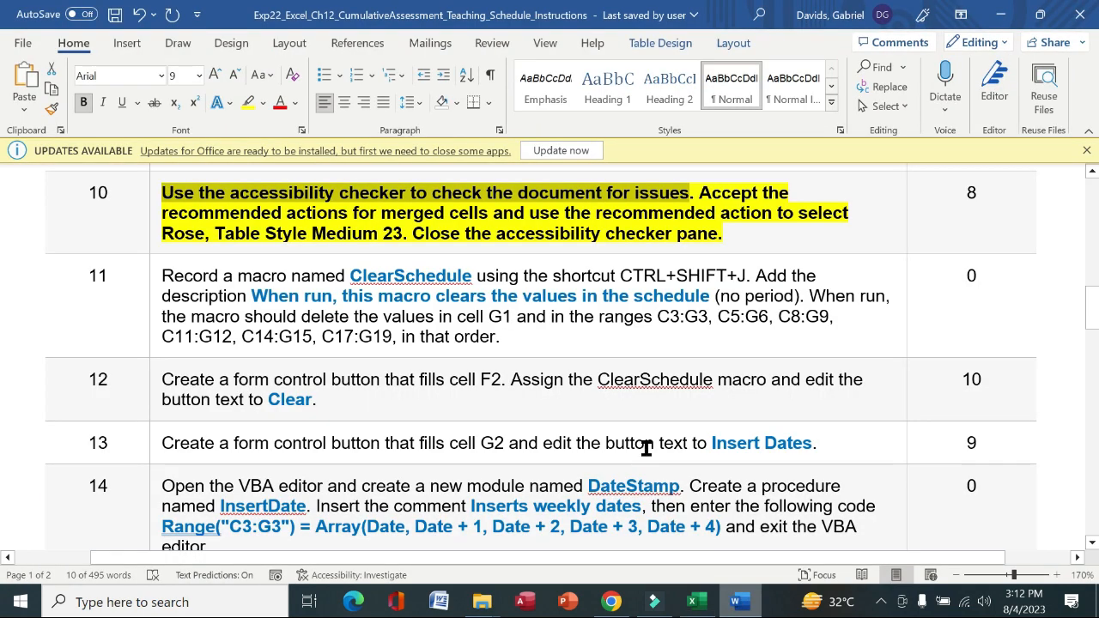
left_click_drag(711, 193, 534, 216)
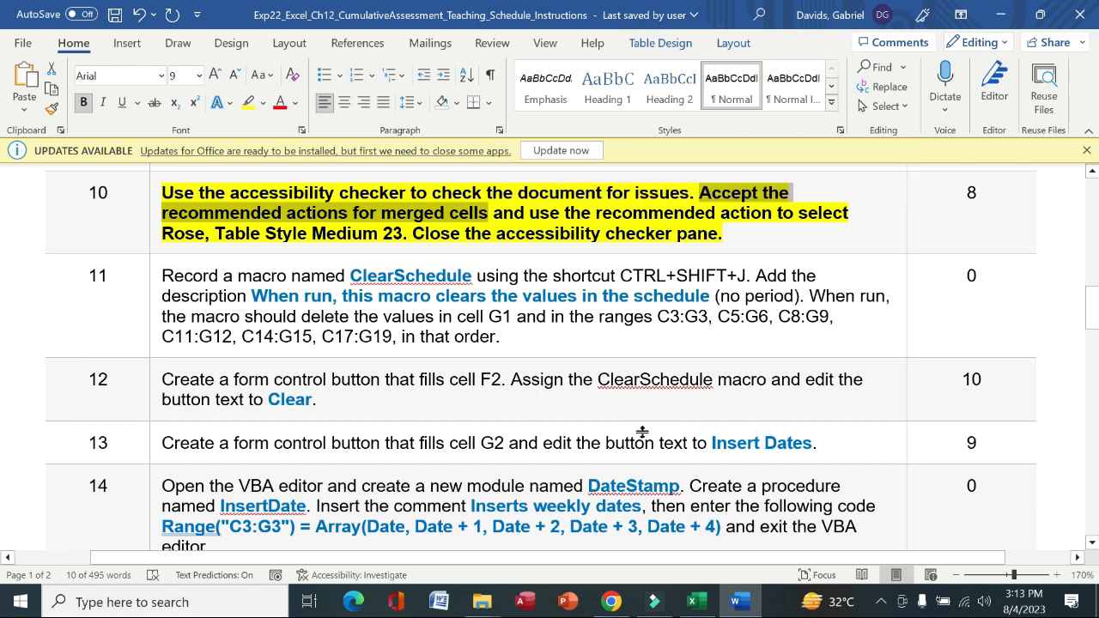
left_click(692, 601)
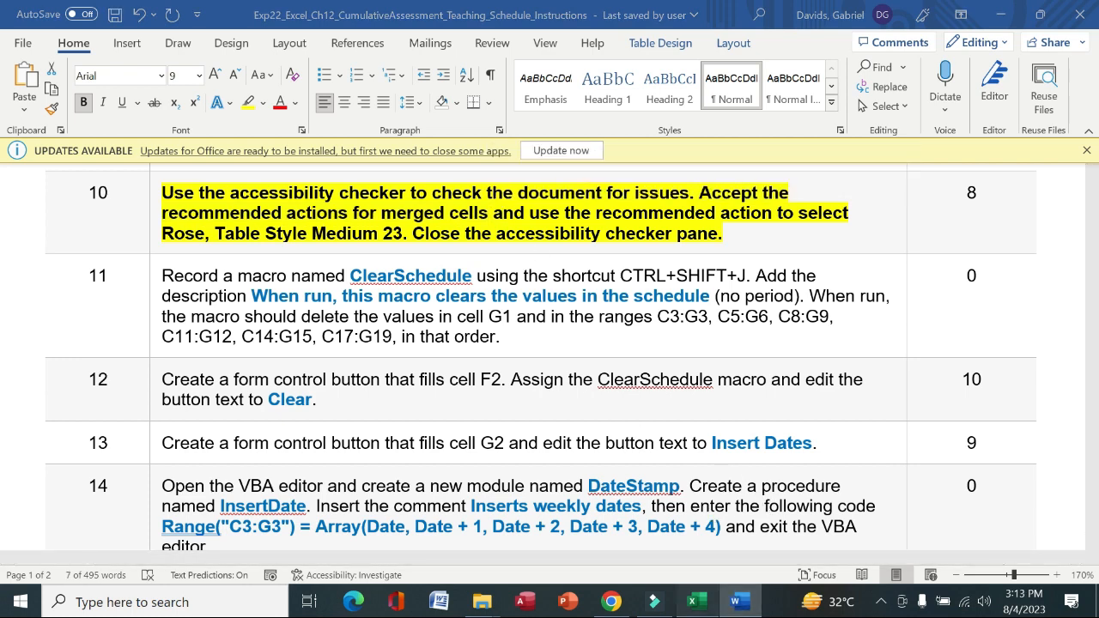
left_click(968, 302)
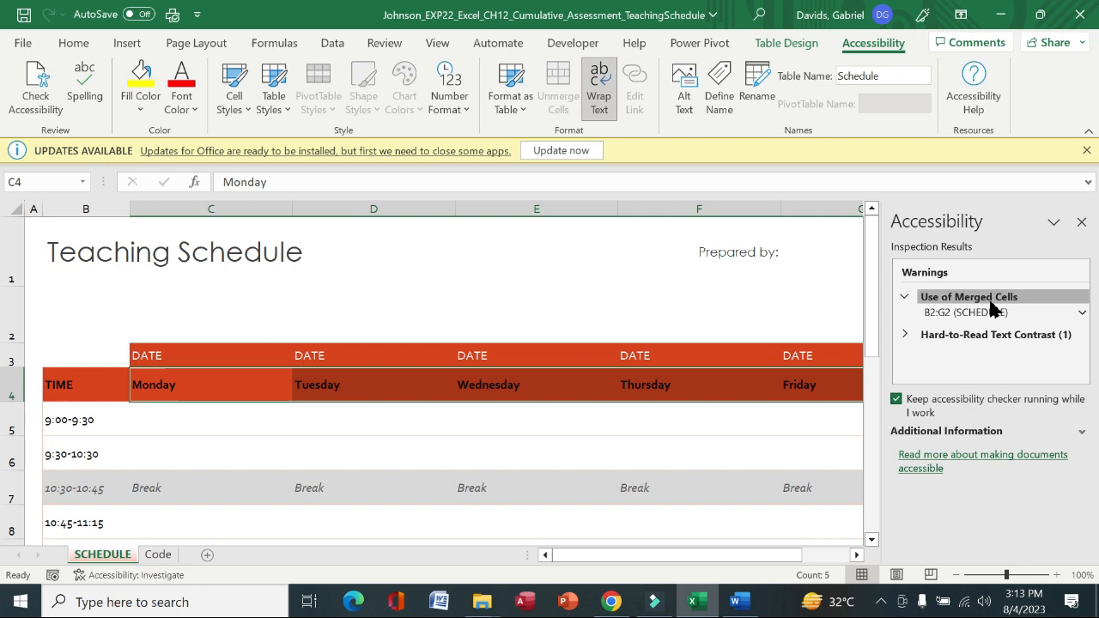
left_click(1031, 316)
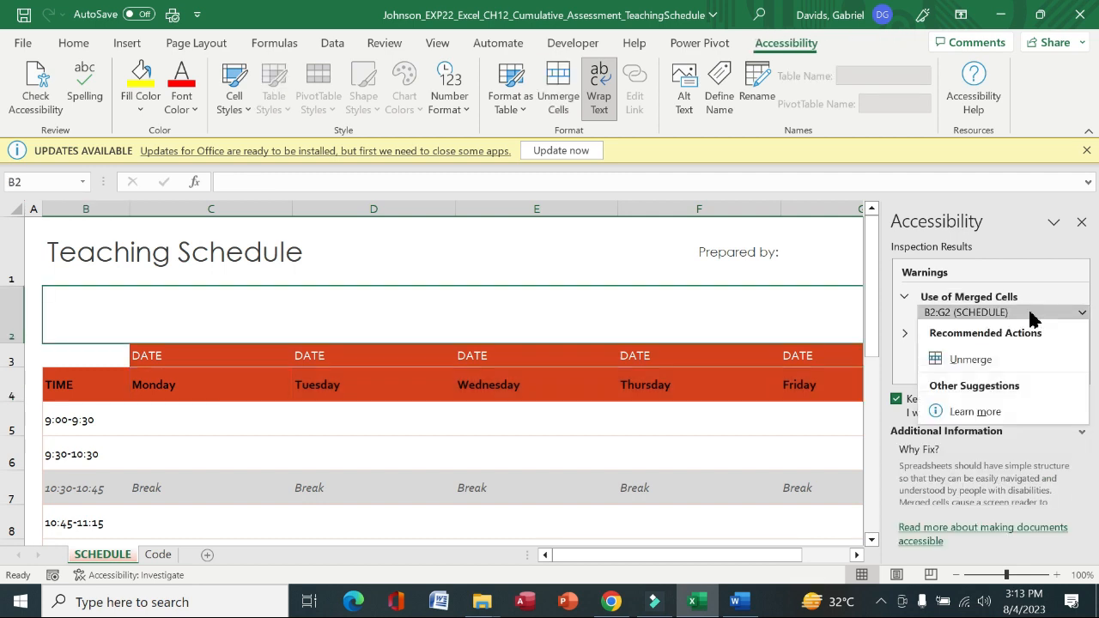
left_click(956, 361)
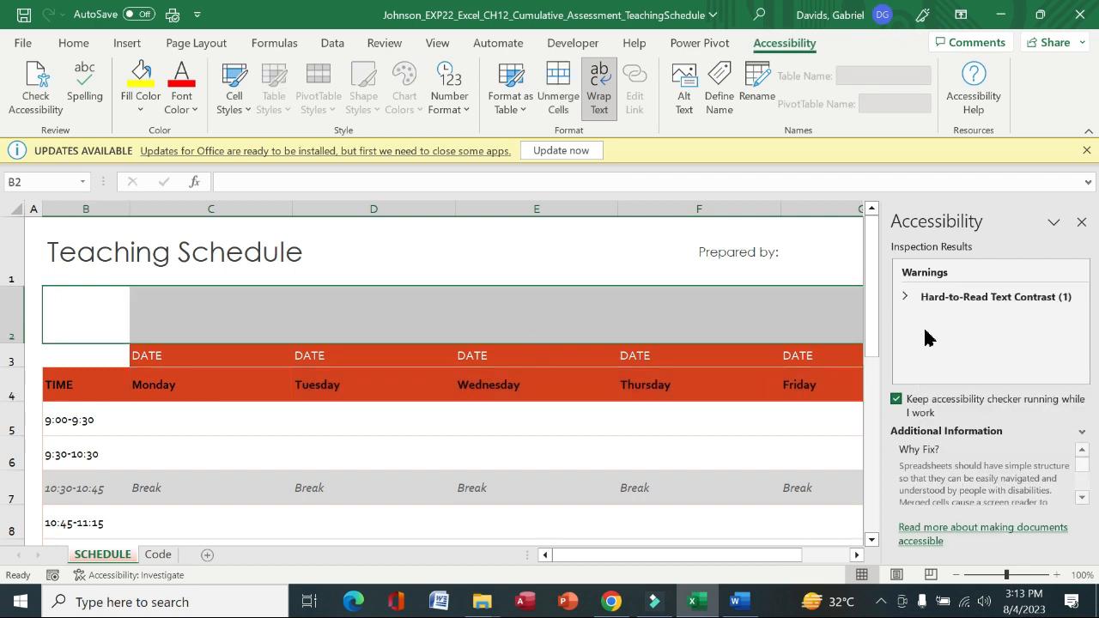
Check the table style in instruction 10 in Word, and in Excel fix the Schedule table's hard-to-read text contrast with Rose, Table Style Medium 23.
left_click(735, 601)
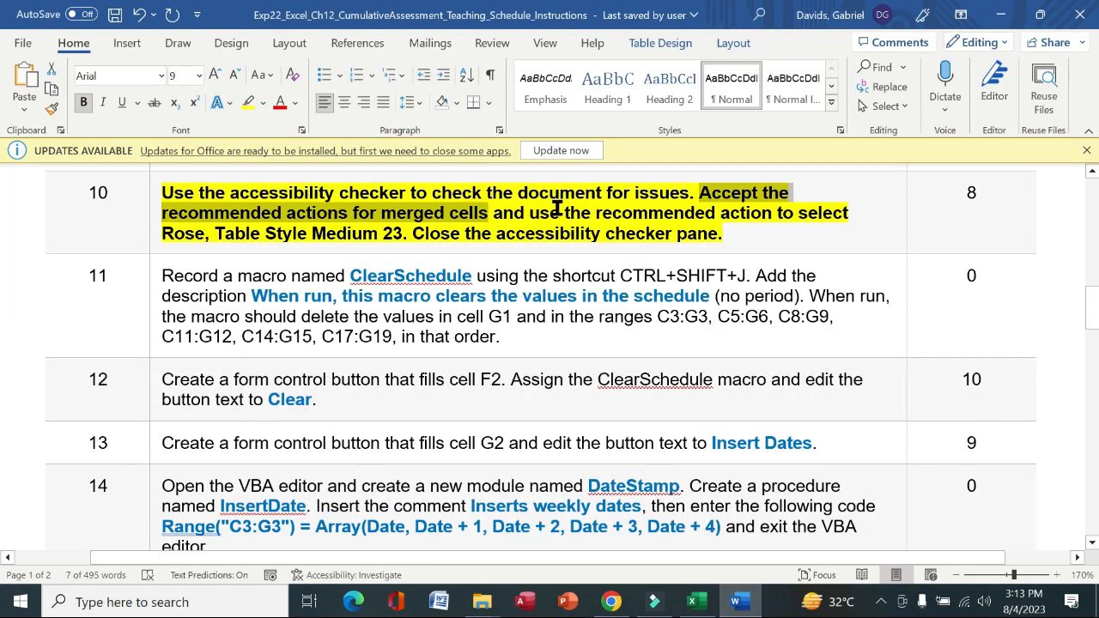
left_click_drag(496, 213, 409, 232)
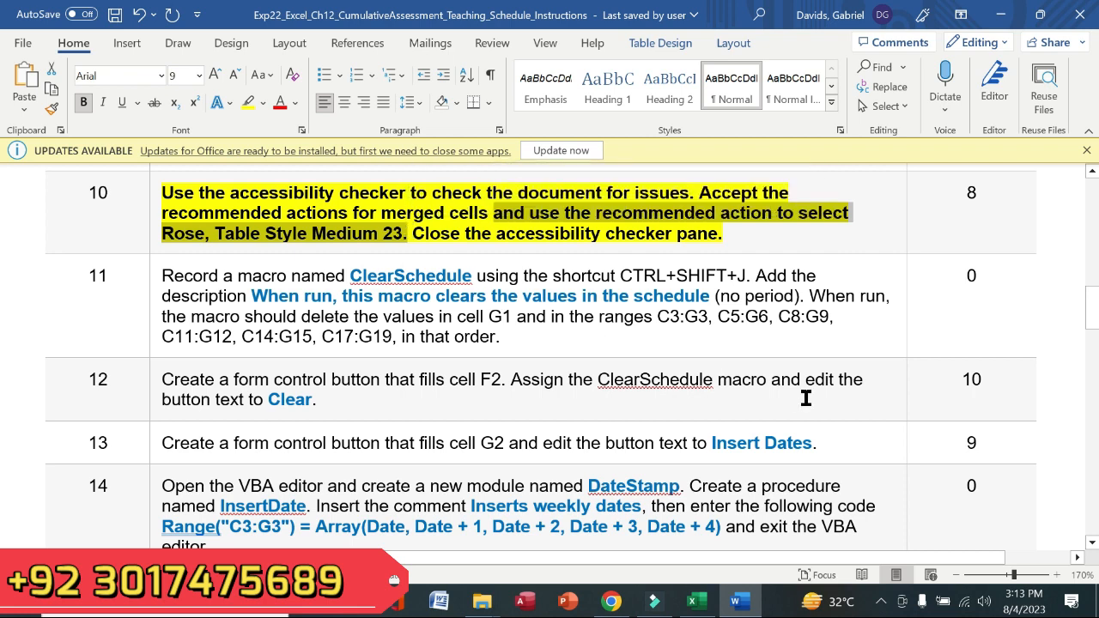
left_click(694, 600)
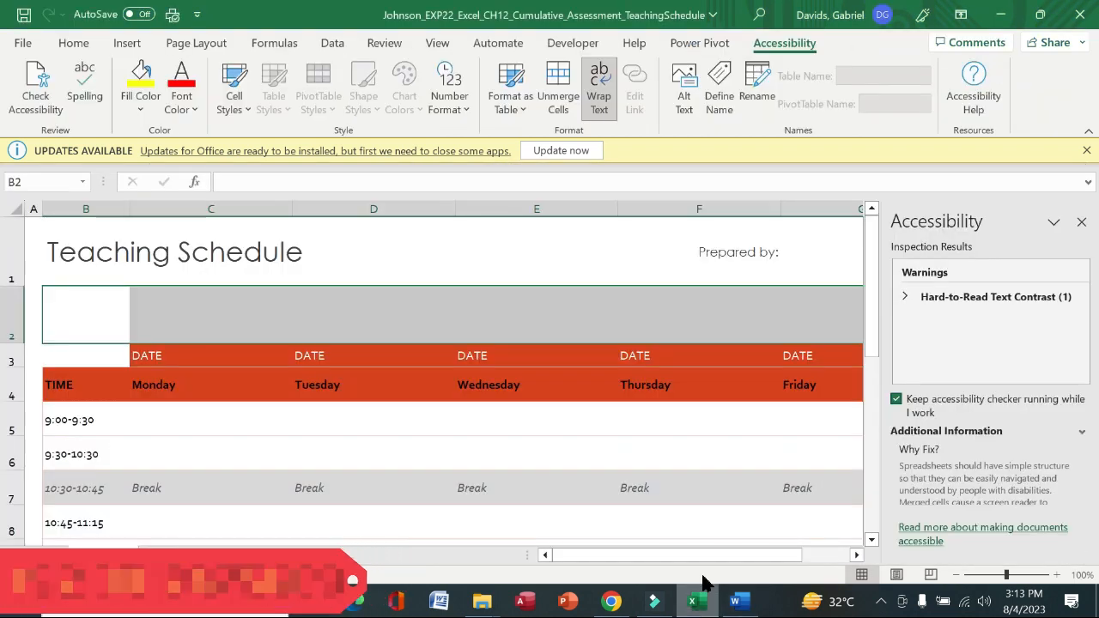
left_click(979, 297)
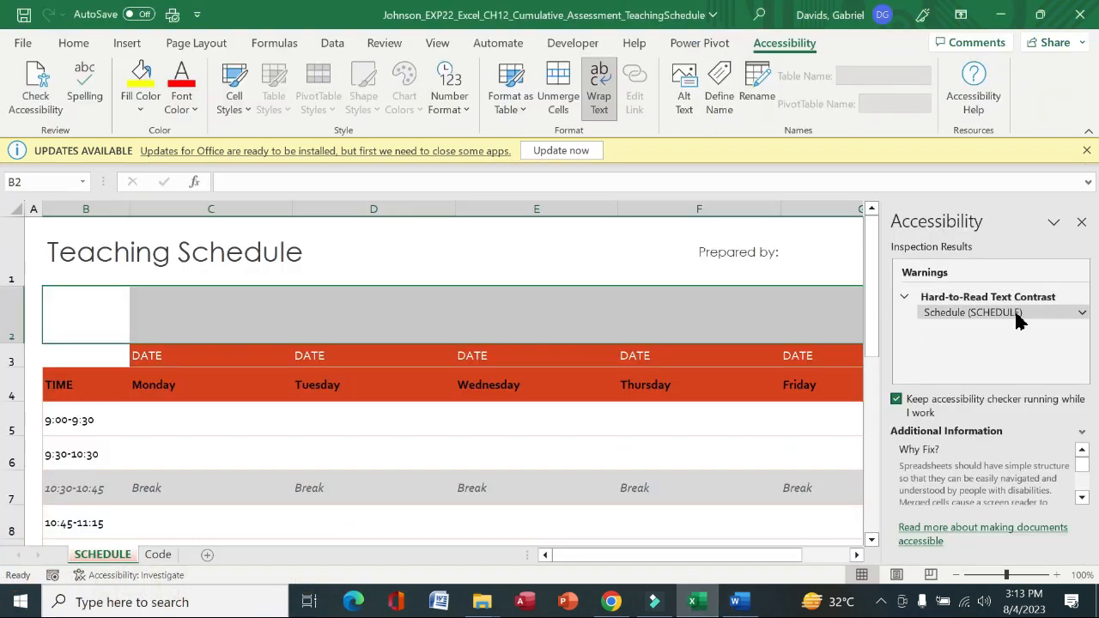
left_click(1019, 315)
mouse_move(1009, 367)
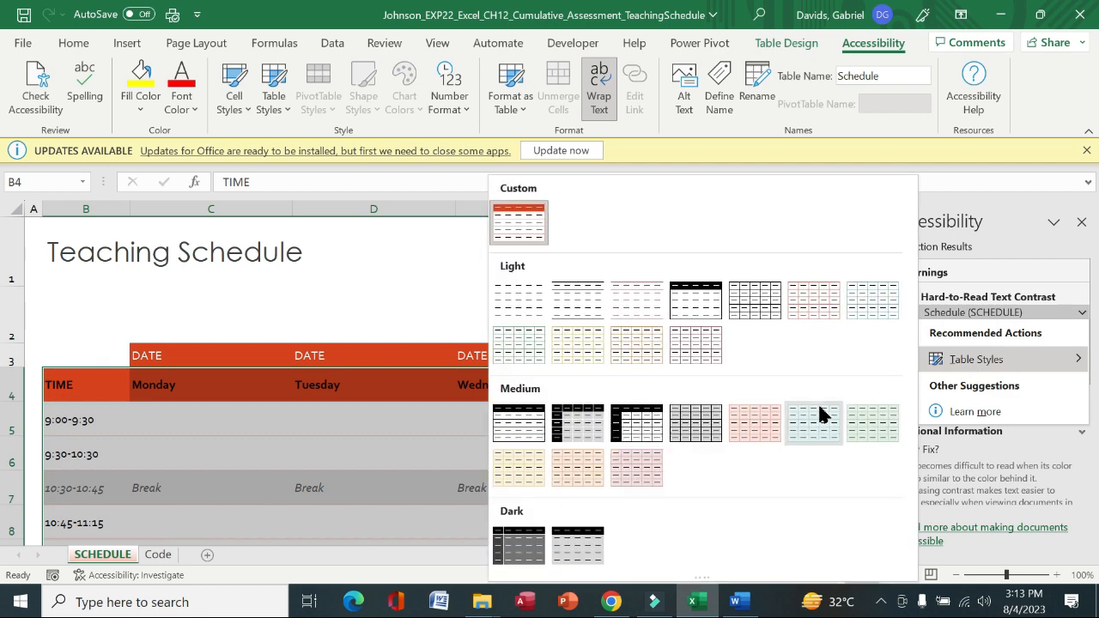
left_click(758, 438)
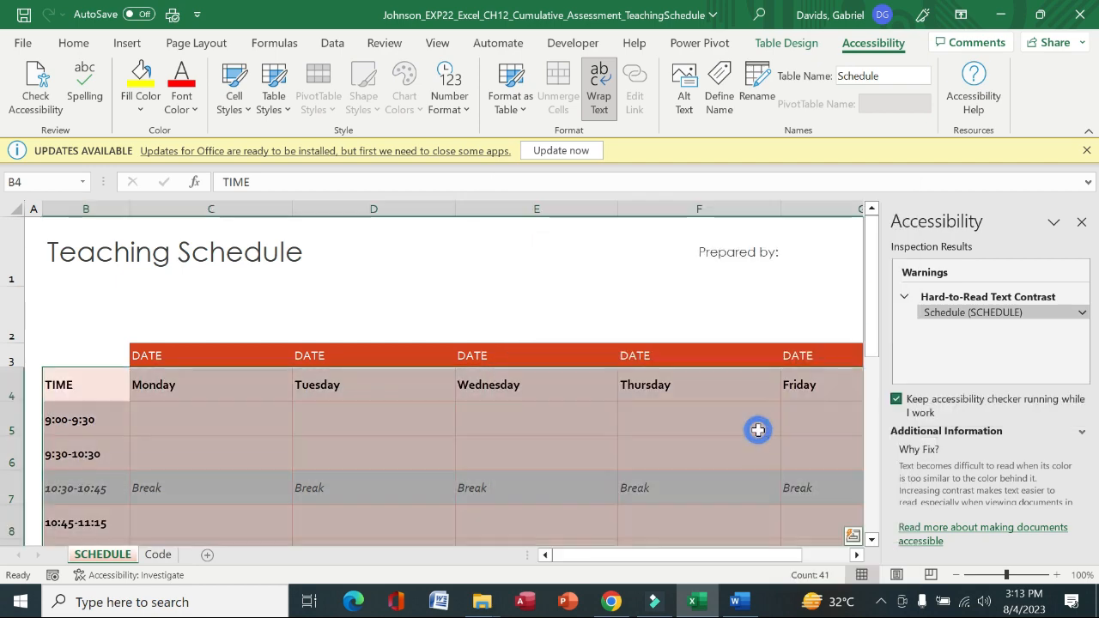
Read the last sentence of instruction 10 in Word, and in Excel close the accessibility checker pane.
left_click(740, 602)
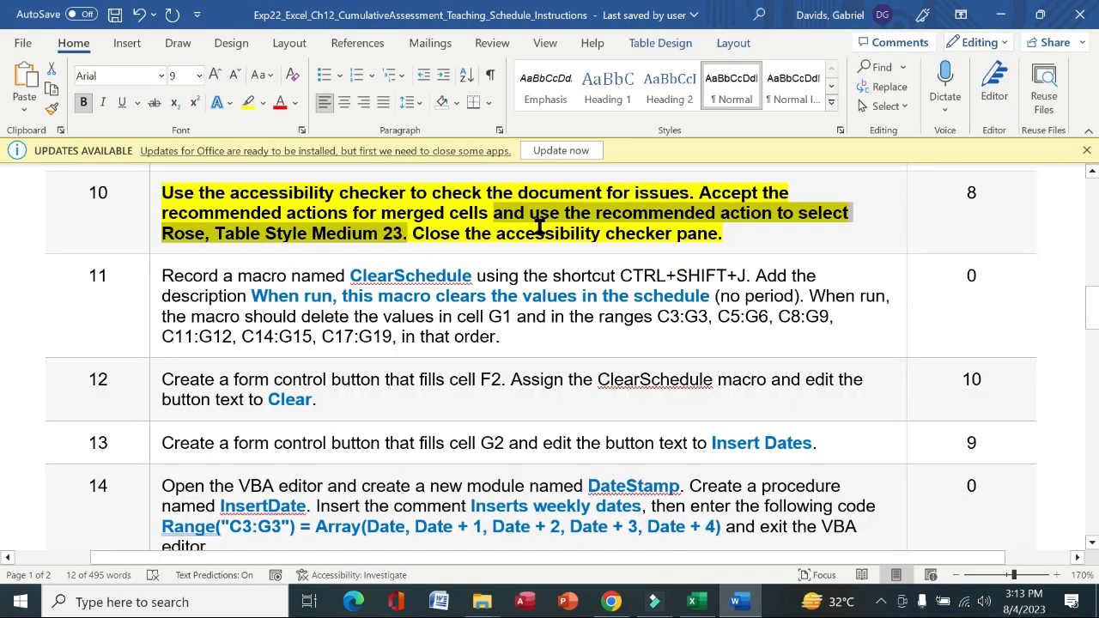
left_click_drag(414, 234, 687, 232)
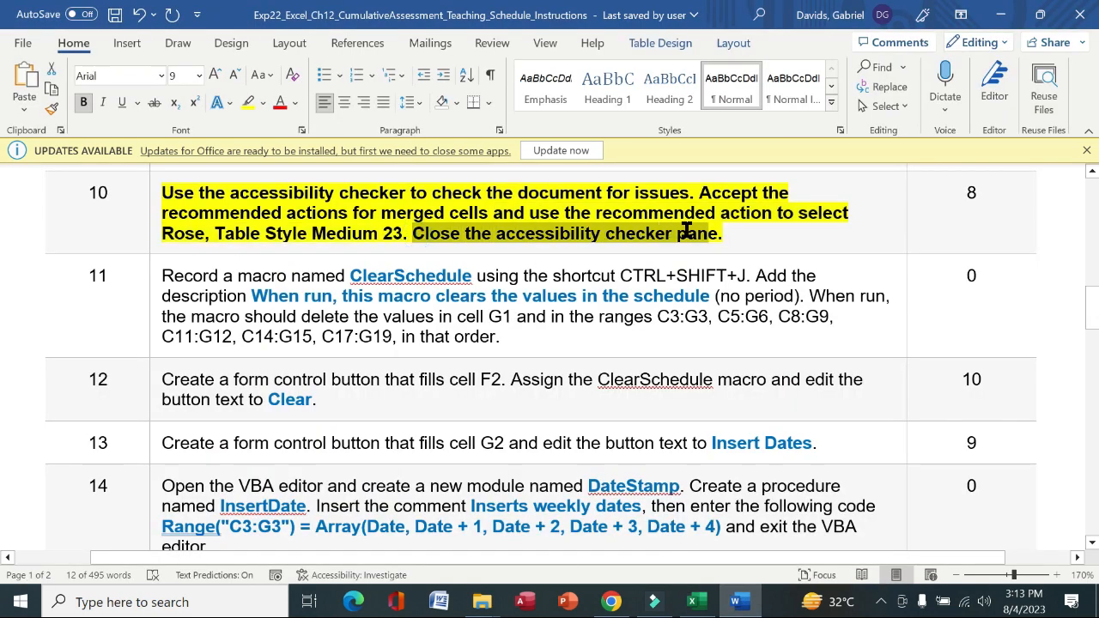
left_click(697, 602)
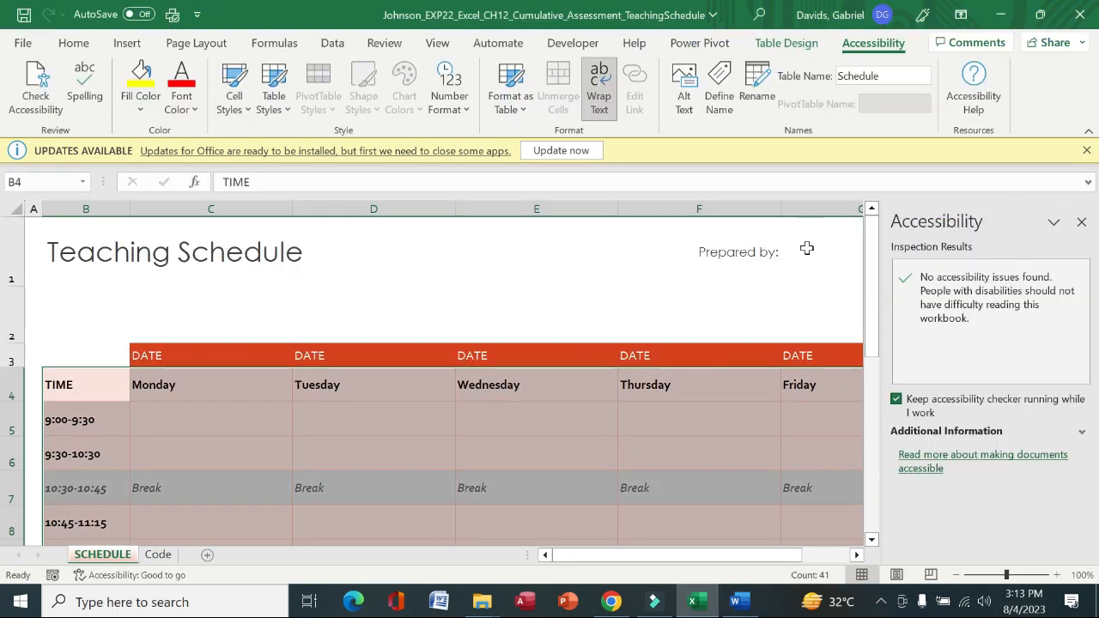
left_click(1081, 223)
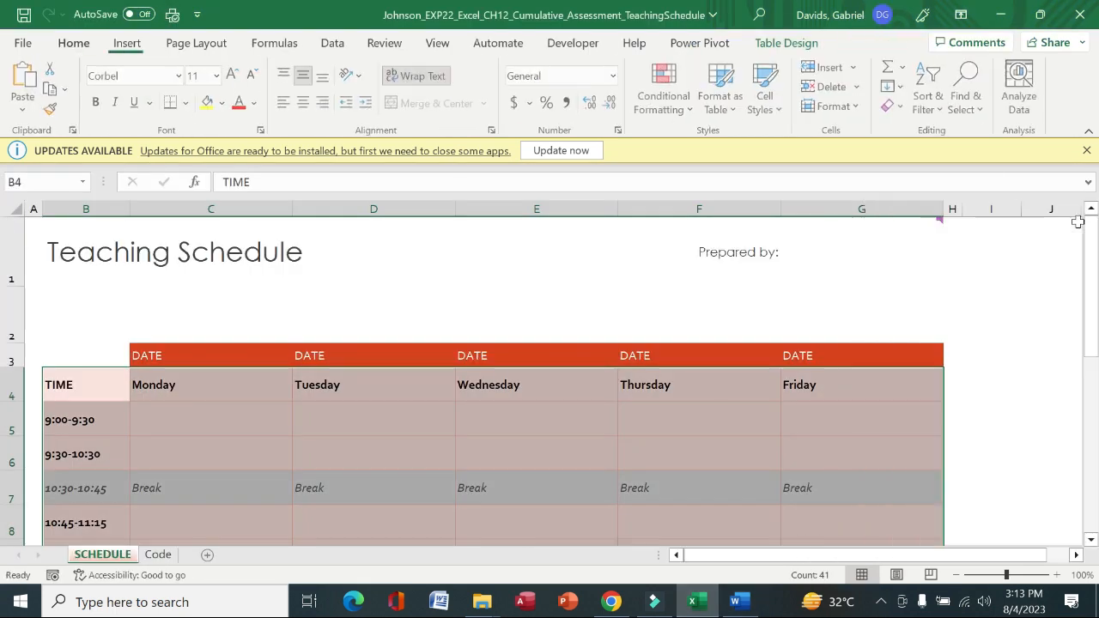
Switch to Word, remove the bold and highlighting from instruction 10, and make instruction 11 bold with yellow highlighting.
left_click(762, 606)
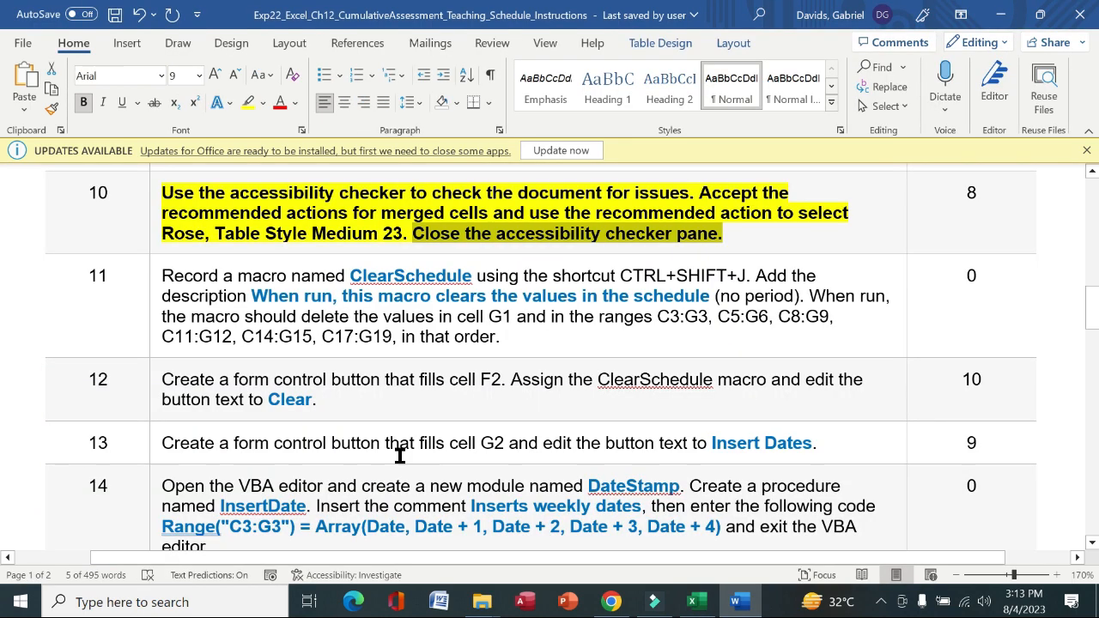
left_click(152, 225)
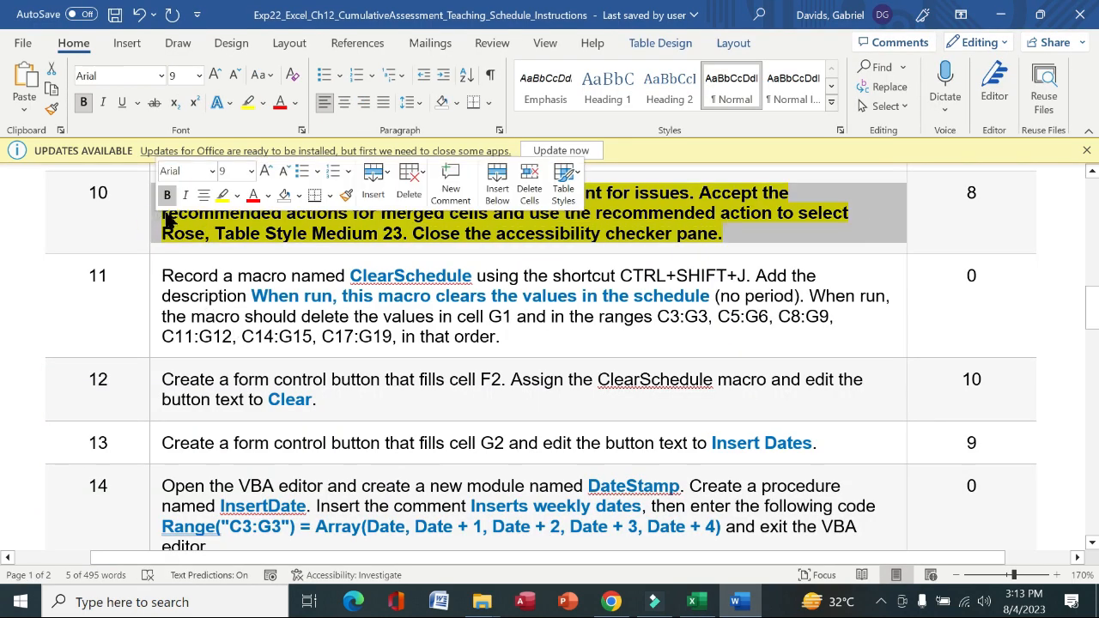
left_click(167, 196)
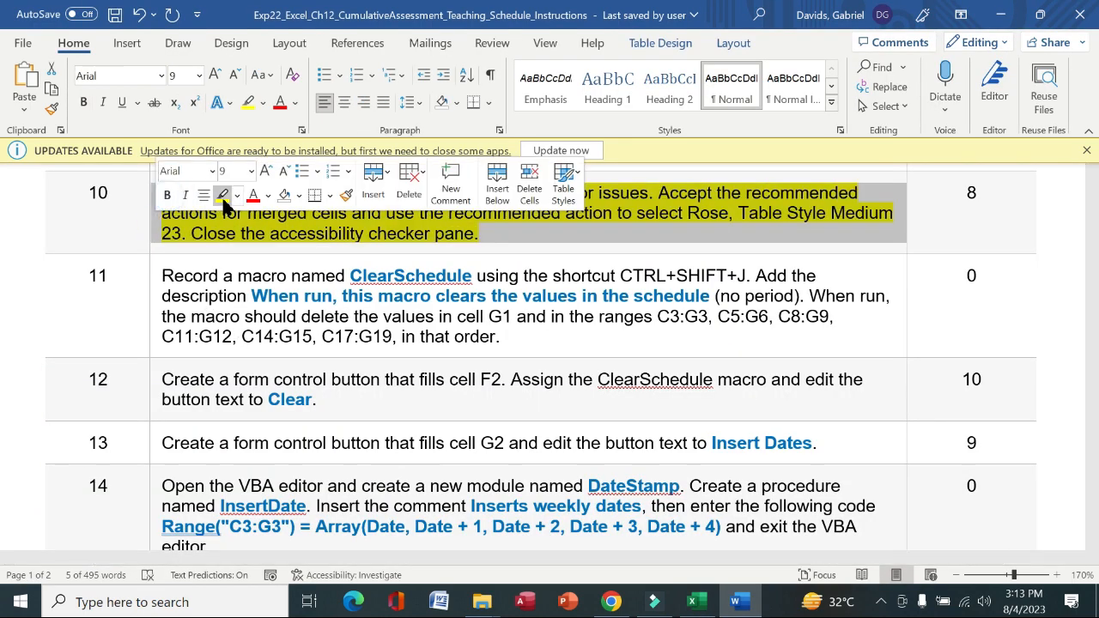
left_click(222, 195)
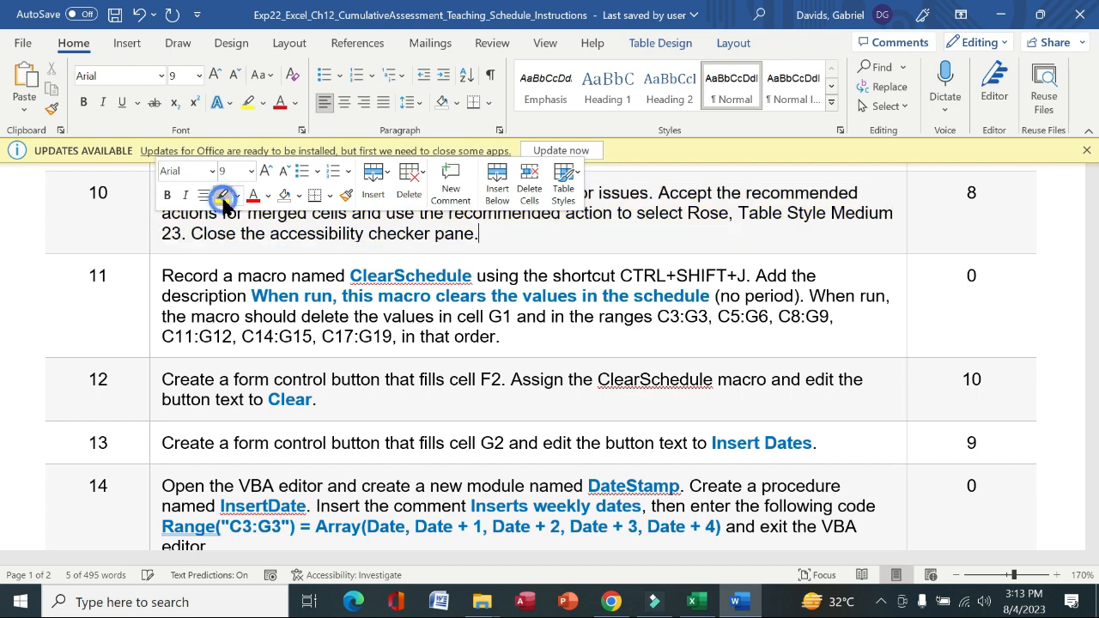
left_click(154, 322)
left_click(169, 292)
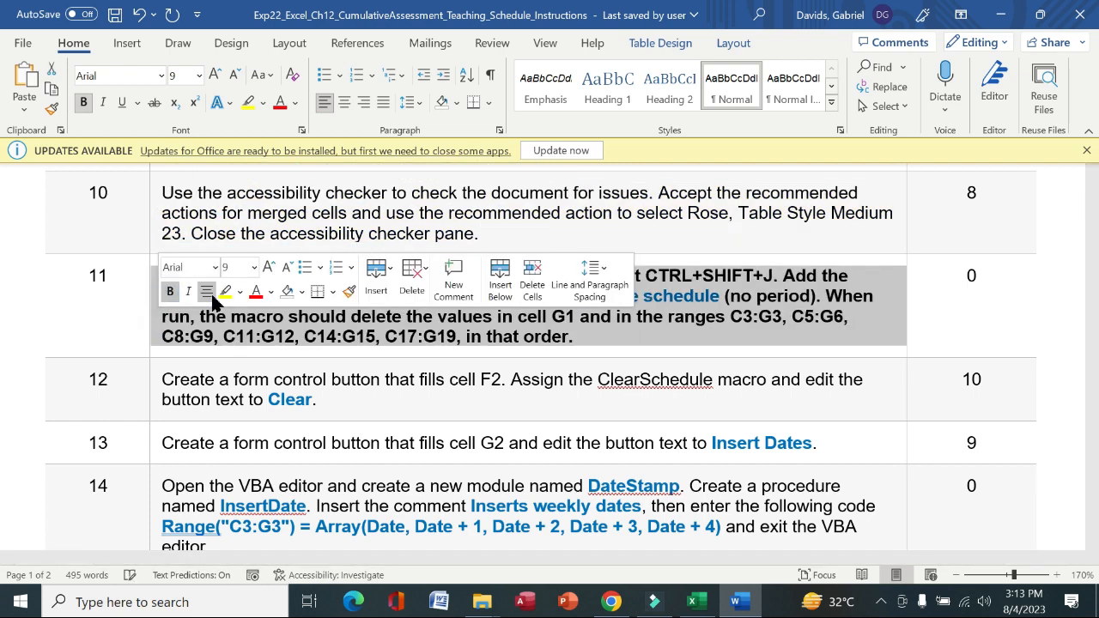
left_click(225, 291)
left_click(119, 314)
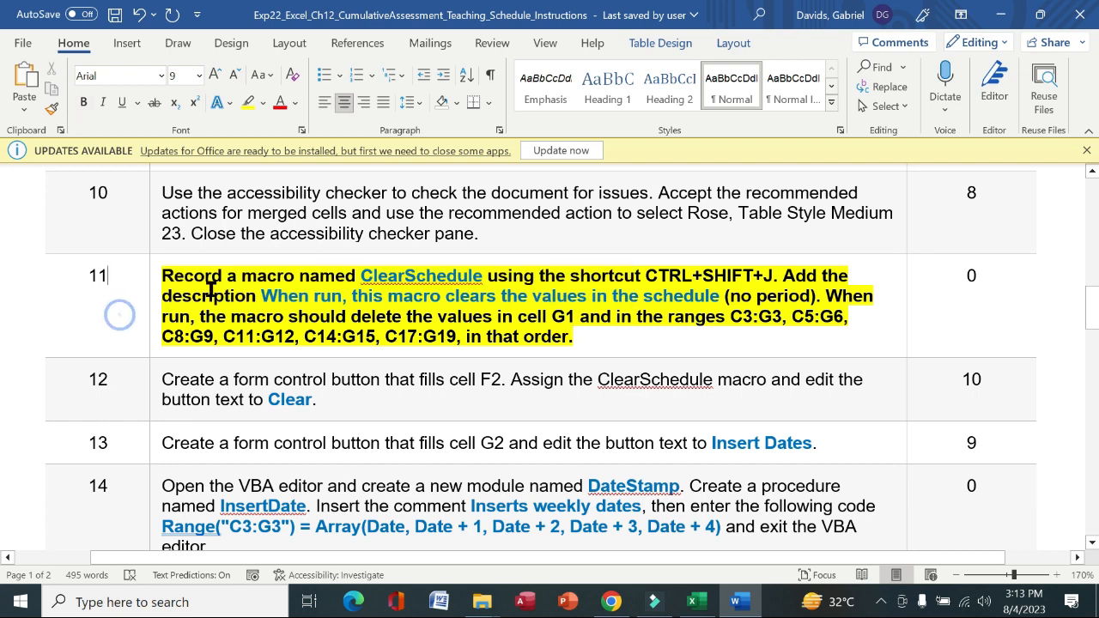
Read the macro name in instruction 11 in Word, and in Excel set up a new macro recording named ClearSchedule.
left_click_drag(476, 278, 363, 276)
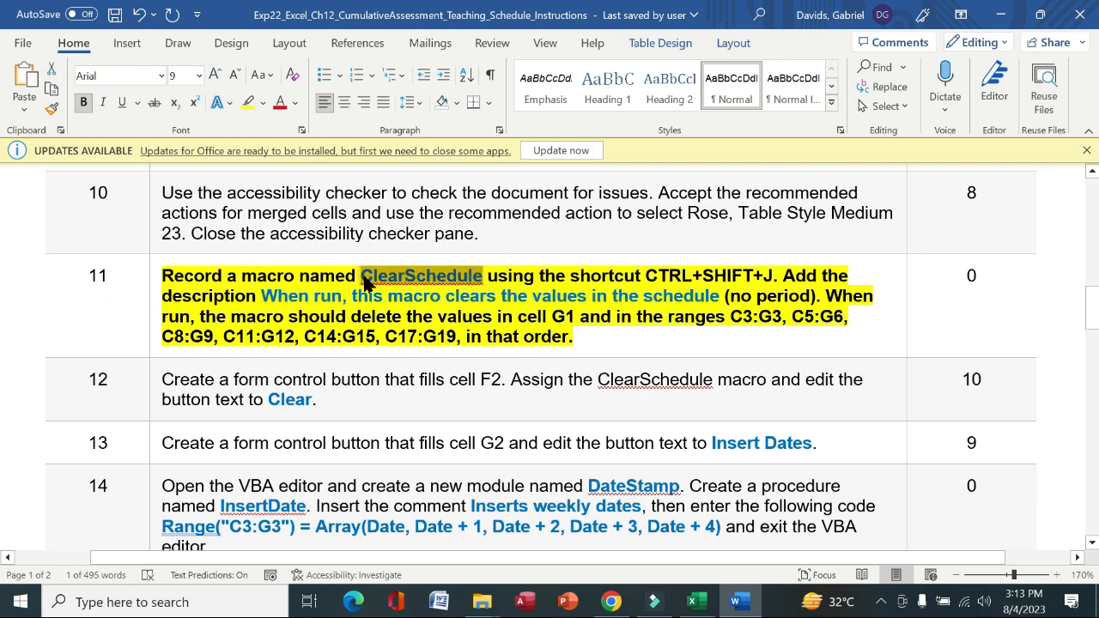
left_click_drag(169, 276, 355, 273)
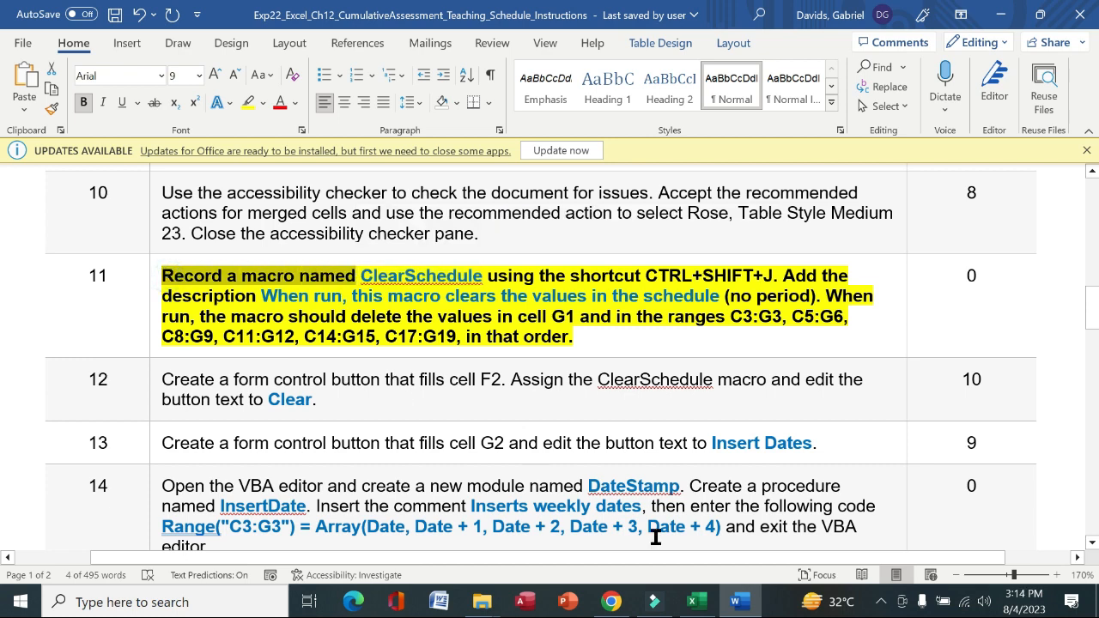
left_click(696, 606)
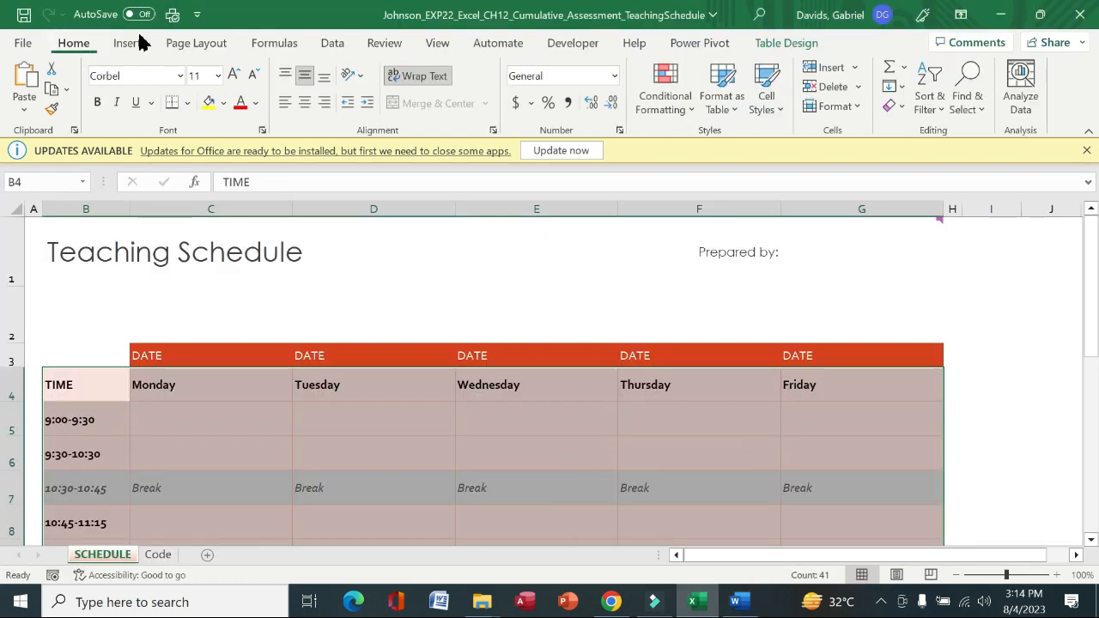
left_click(589, 48)
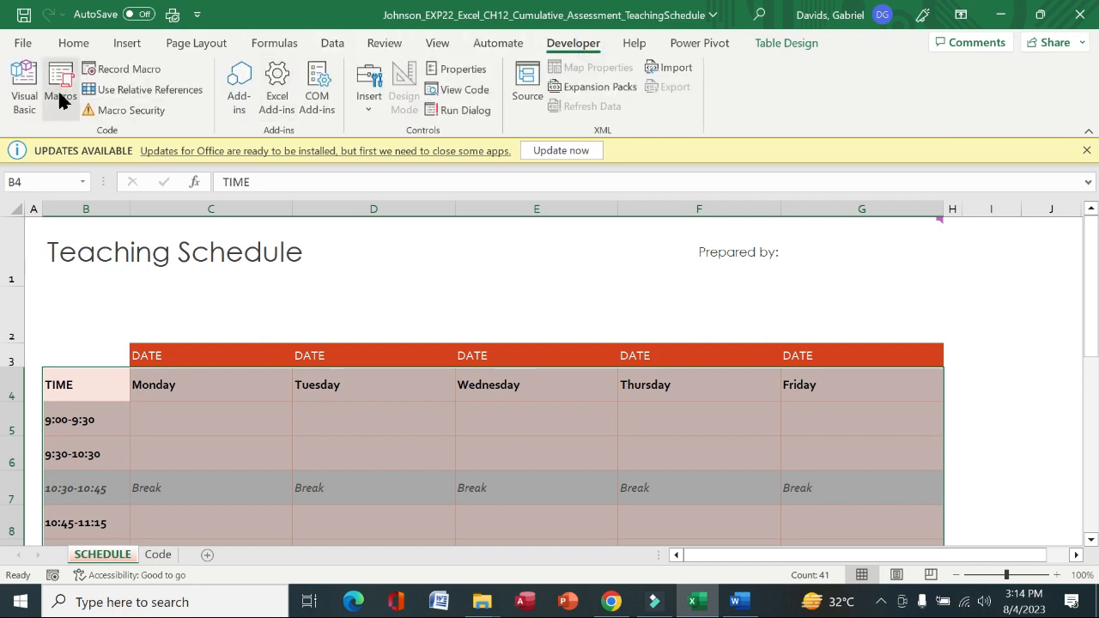
left_click(128, 69)
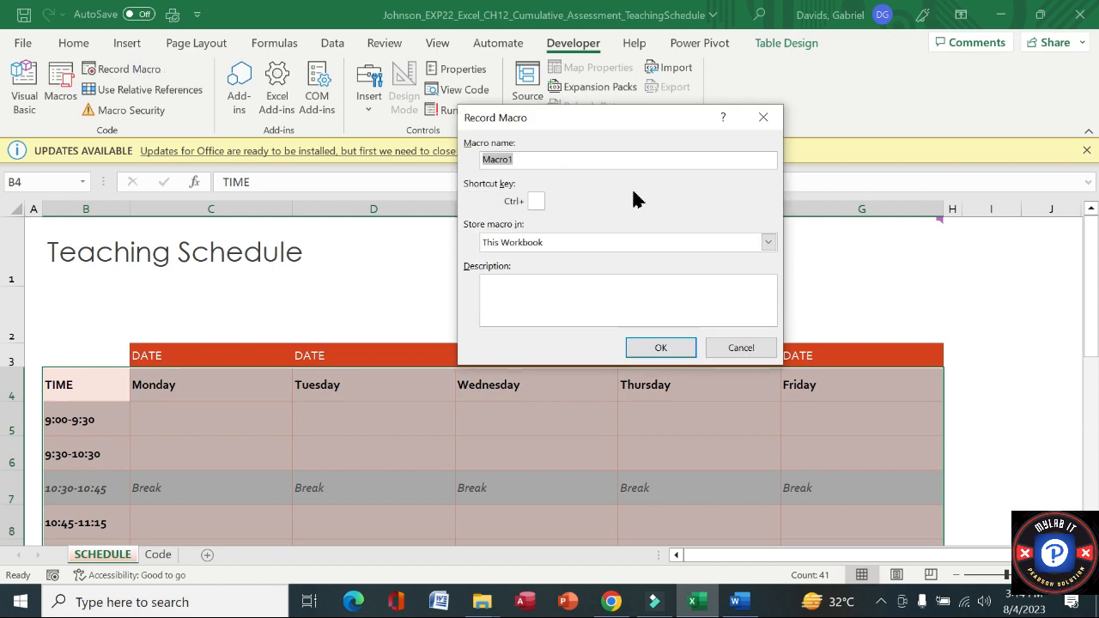
type("ClearSchedule")
Check the shortcut in instruction 11 in Word, and in Excel set the ClearSchedule macro's shortcut to Ctrl+Shift+J.
left_click(735, 602)
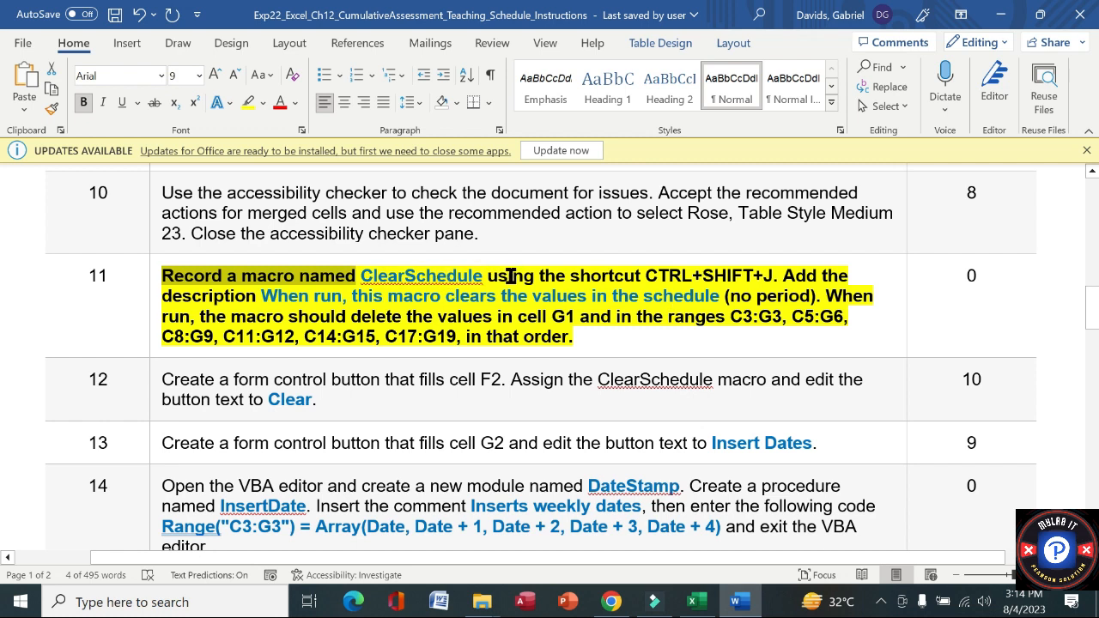
left_click_drag(489, 276, 779, 273)
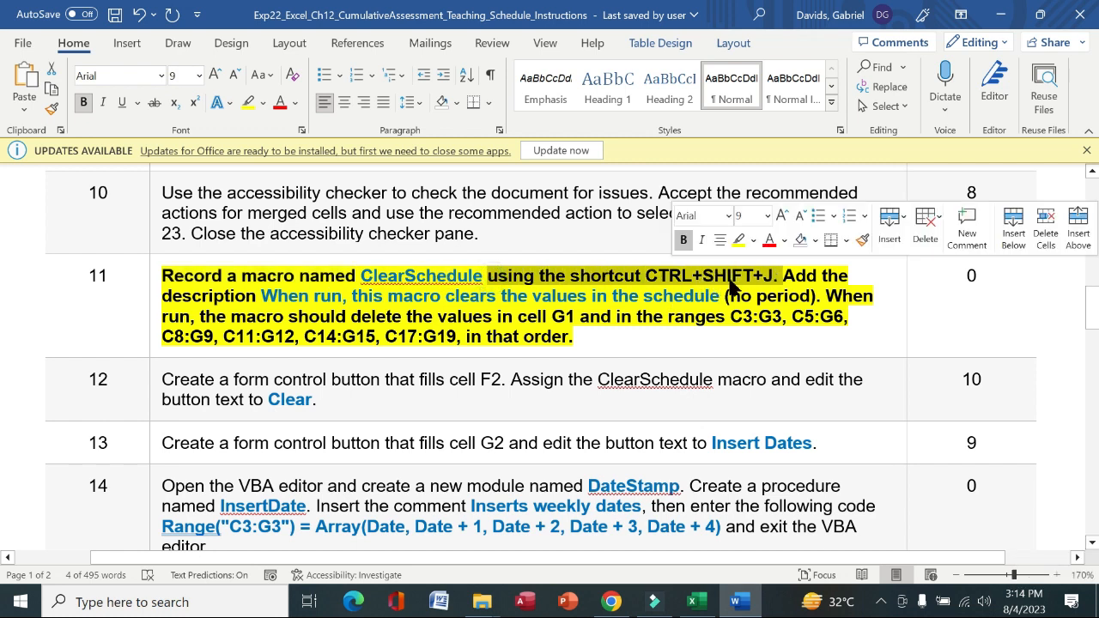
left_click(691, 601)
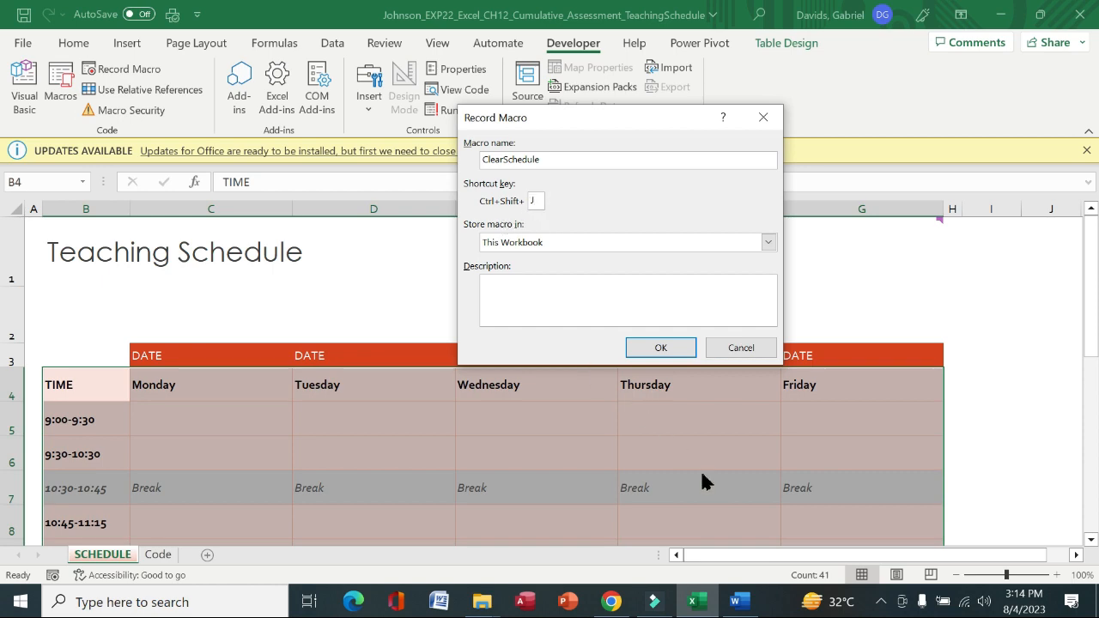
Copy "When run, this macro clears the values in the schedule" from Word into the macro's description in Excel, and return to Word.
left_click(736, 603)
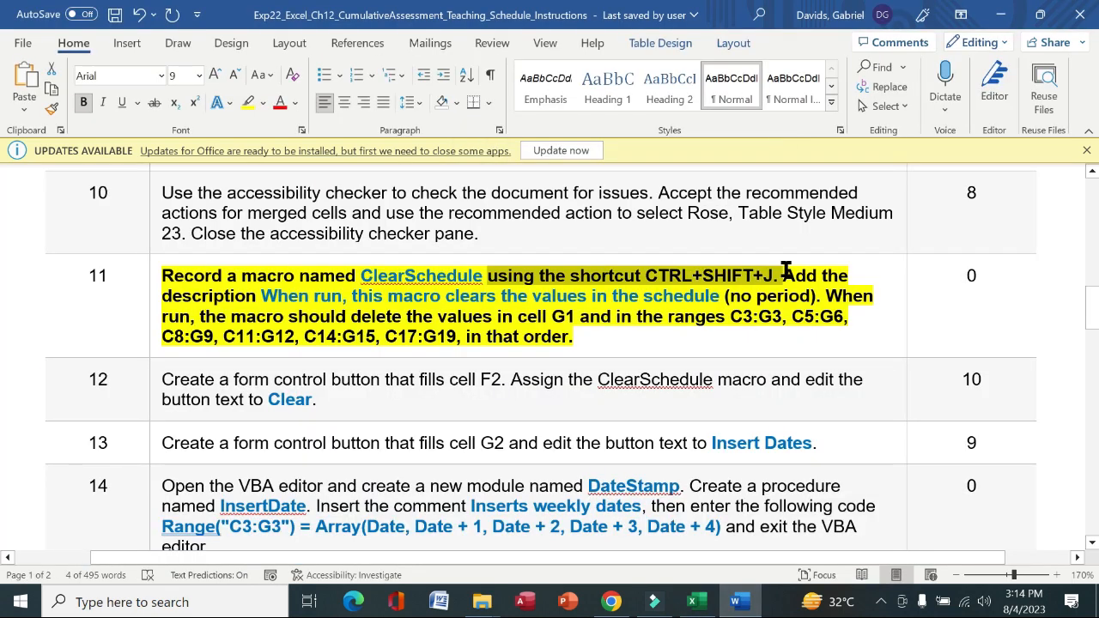
left_click_drag(790, 273, 717, 297)
key("ctrl+c")
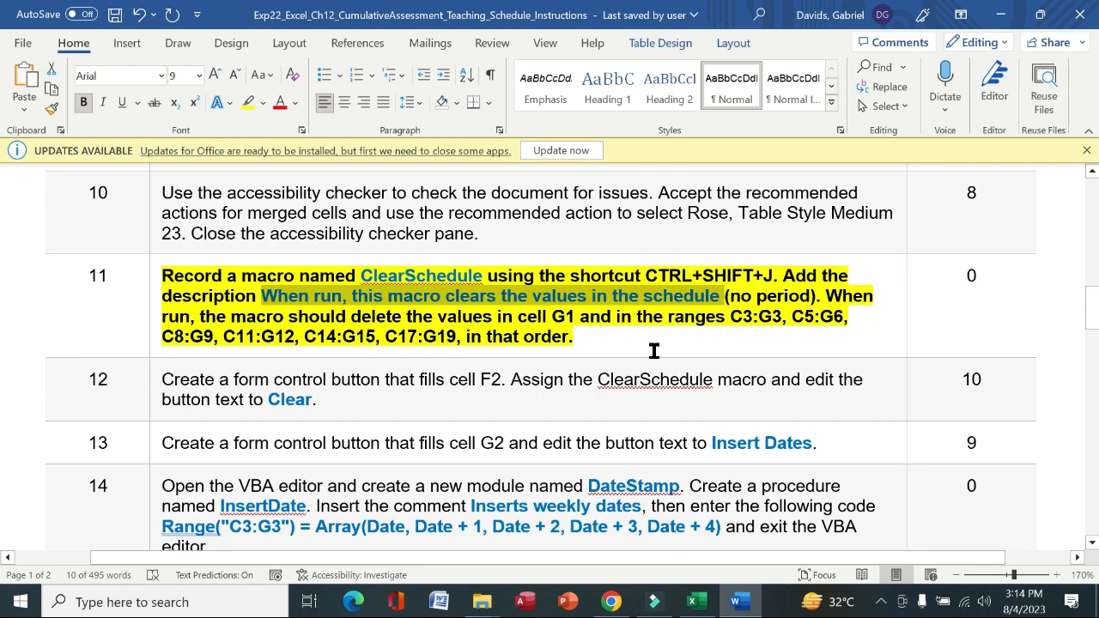
key("alt+Tab")
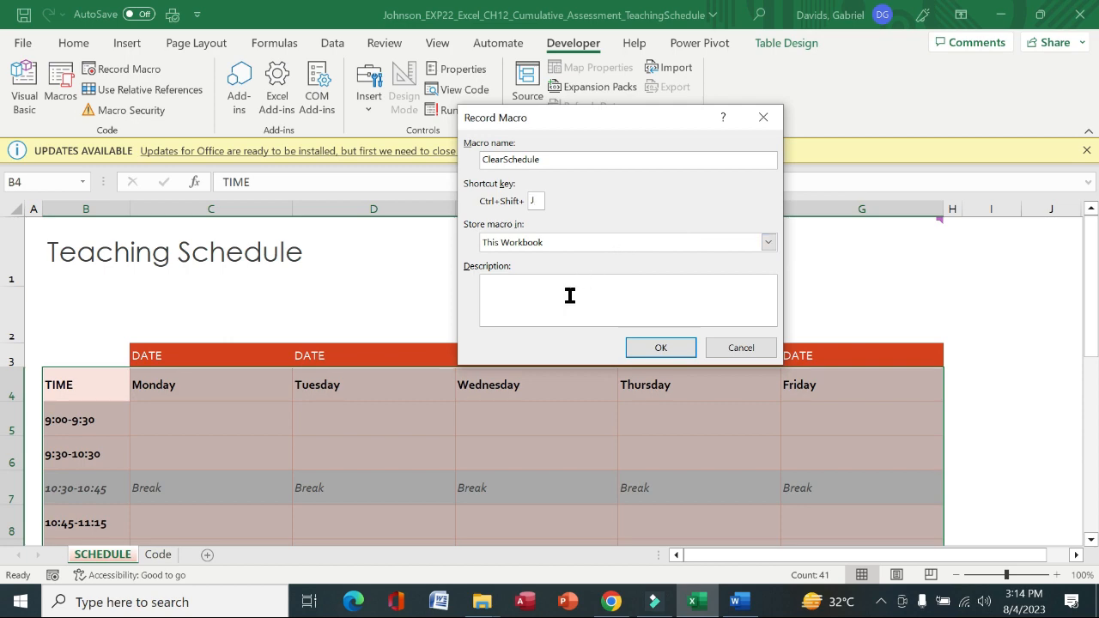
left_click(570, 295)
key("ctrl+v")
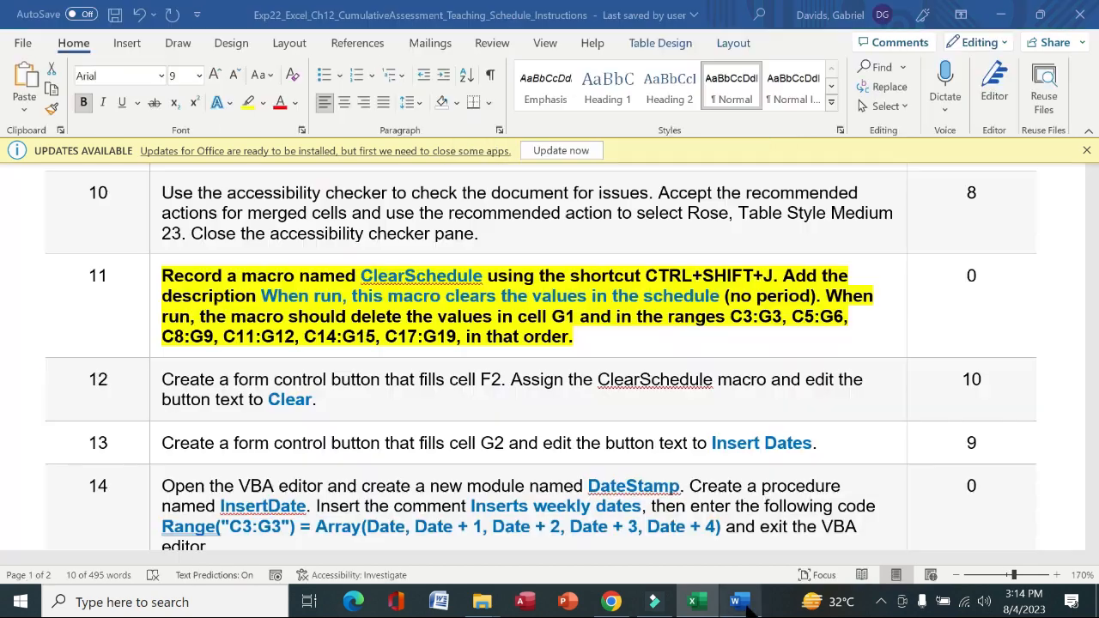
left_click(735, 601)
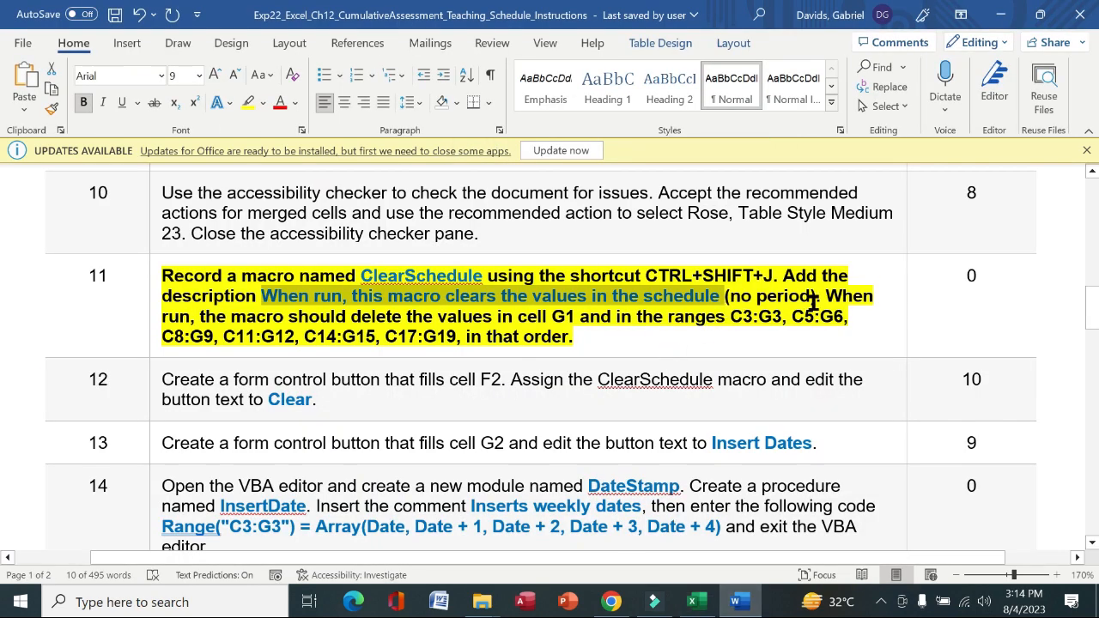
Check the rest of instruction 11 in Word, and in Excel start recording the ClearSchedule macro with the entered settings.
left_click_drag(825, 298, 314, 317)
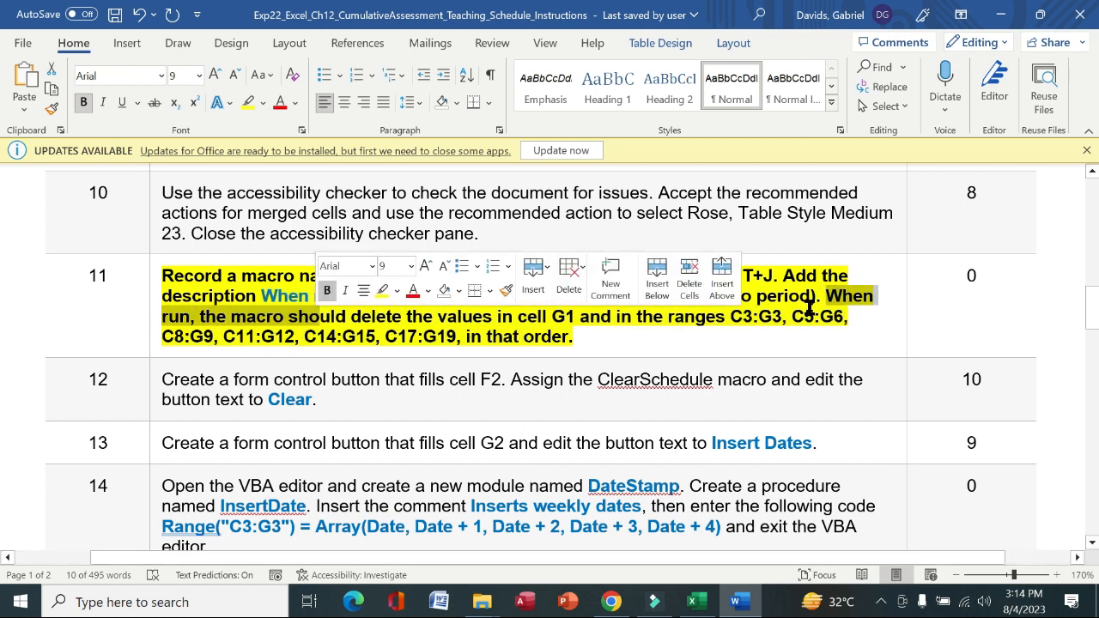
left_click(819, 302)
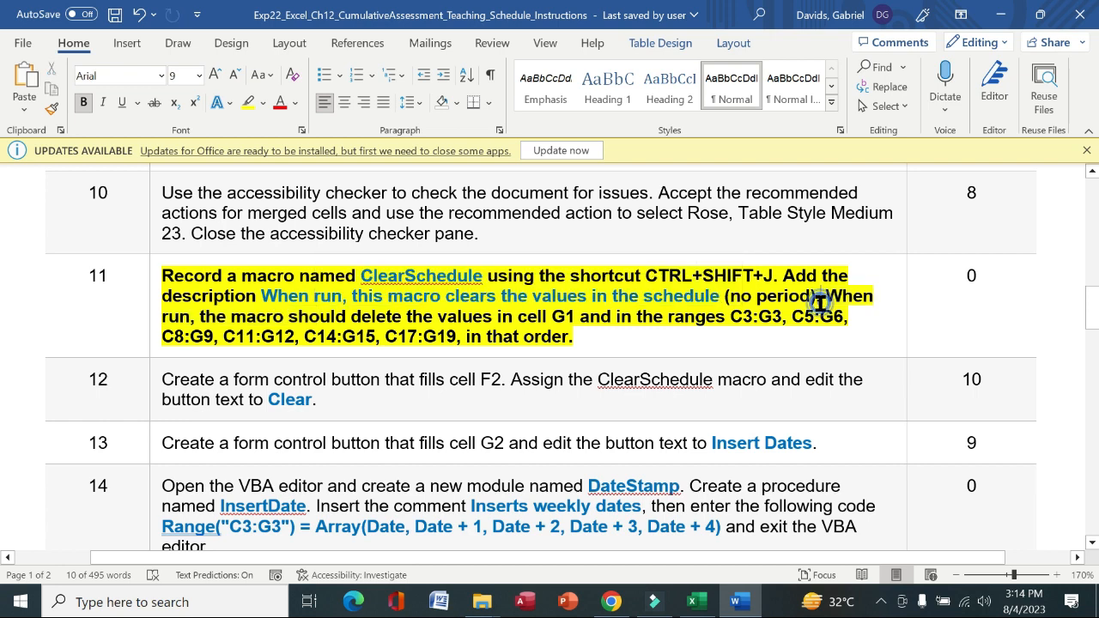
left_click(697, 605)
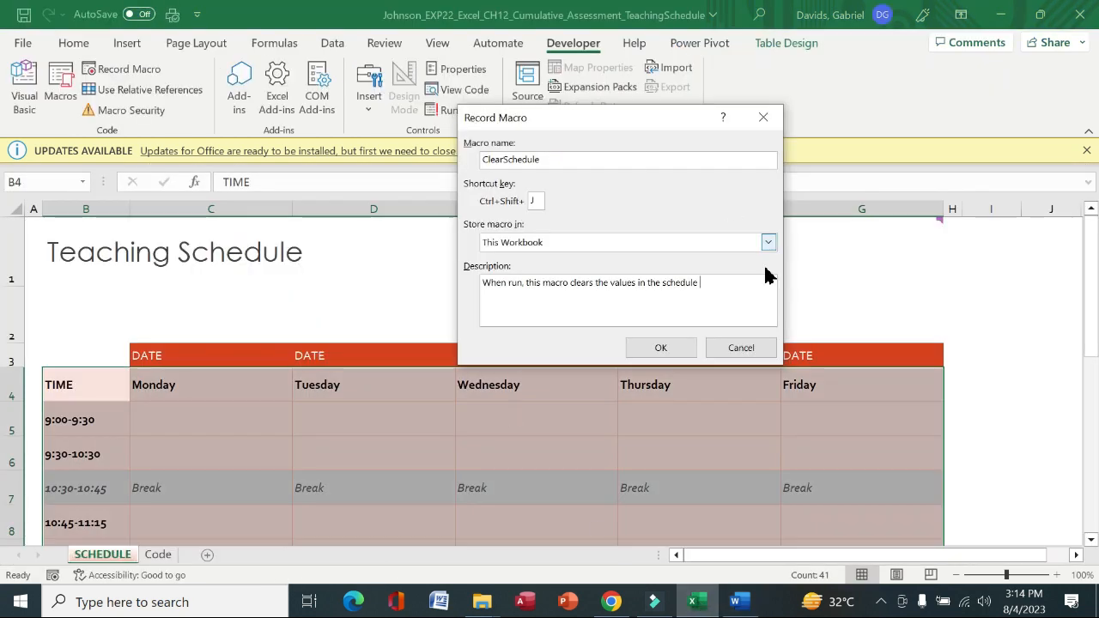
left_click(661, 348)
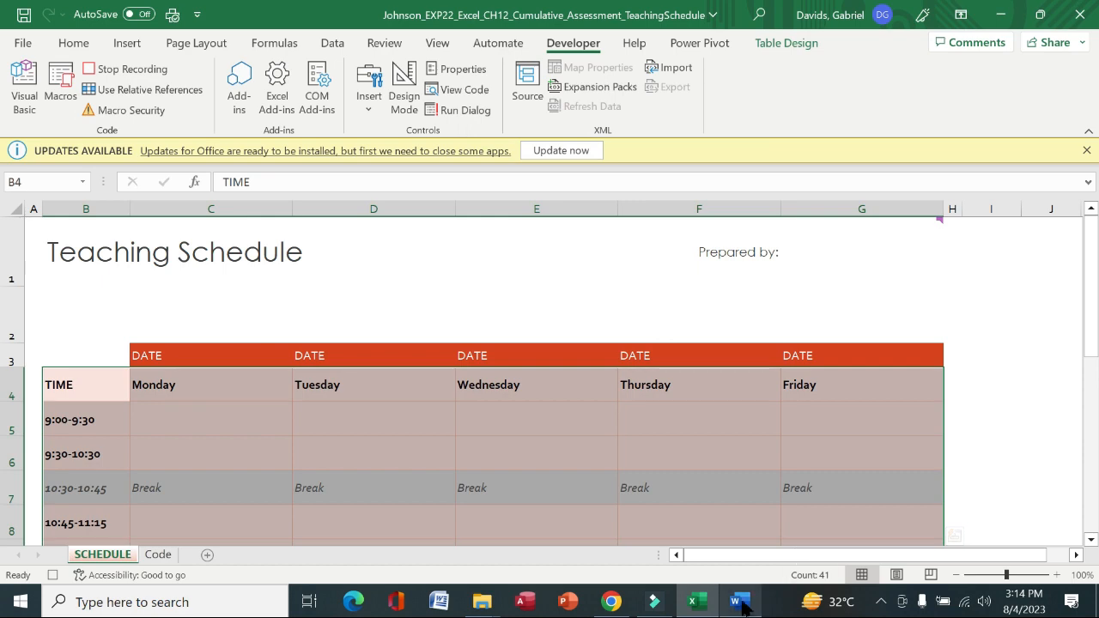
Read in Word which cell and ranges instruction 11 wants the macro to clear, and return to Excel.
left_click(738, 603)
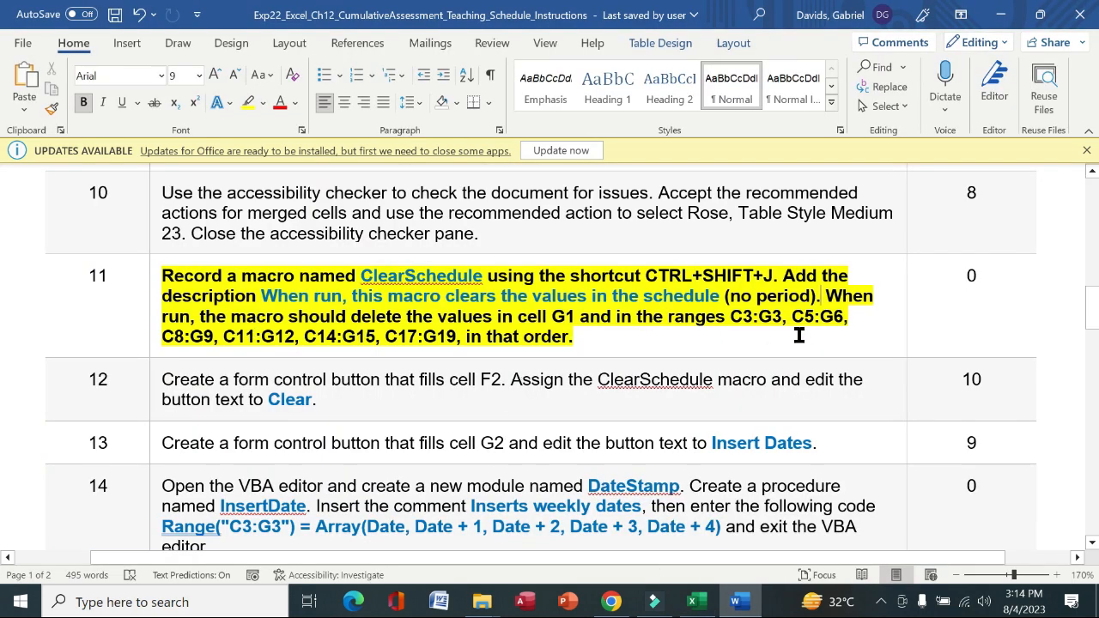
left_click_drag(856, 292, 578, 340)
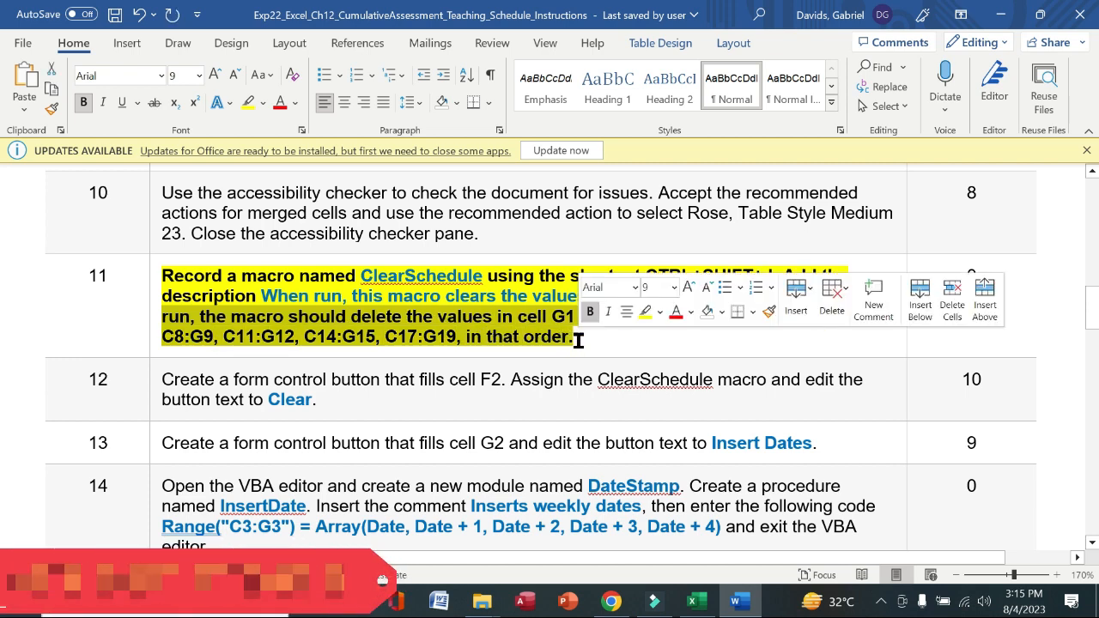
key("alt")
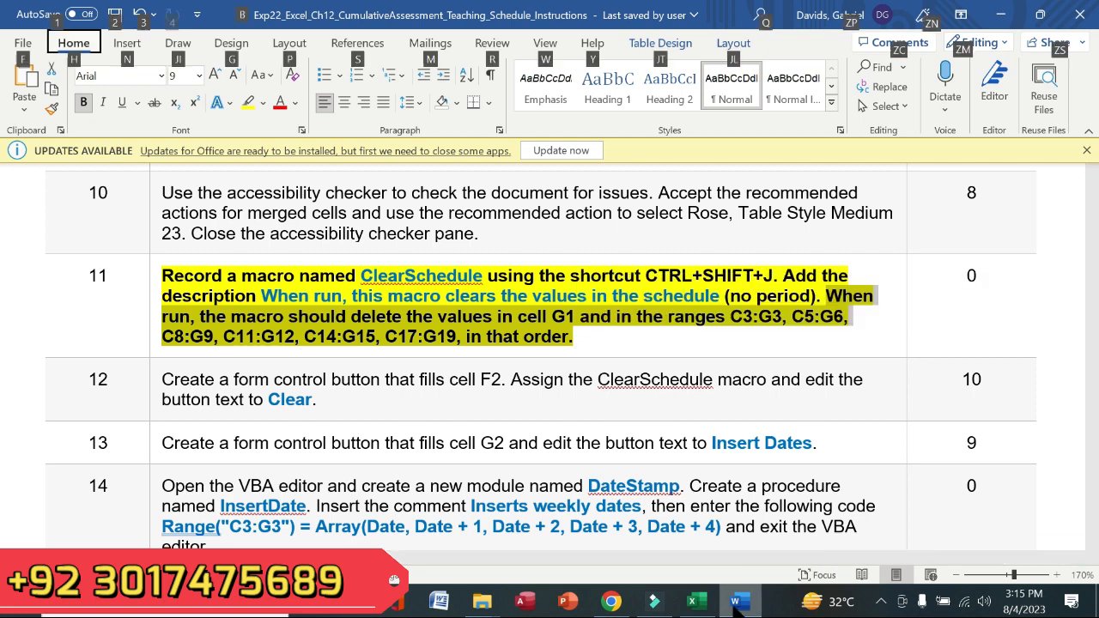
left_click(692, 601)
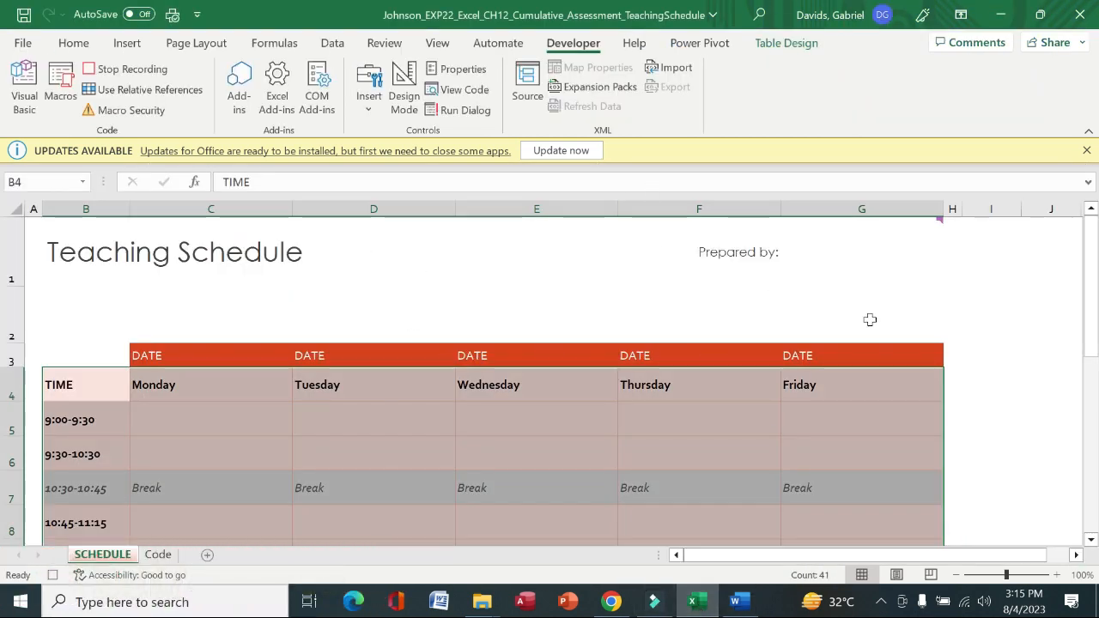
Delete cell G1 on the SCHEDULE sheet with the Shift cells left option, rechecking instruction 11 in Word beforehand.
left_click(864, 225)
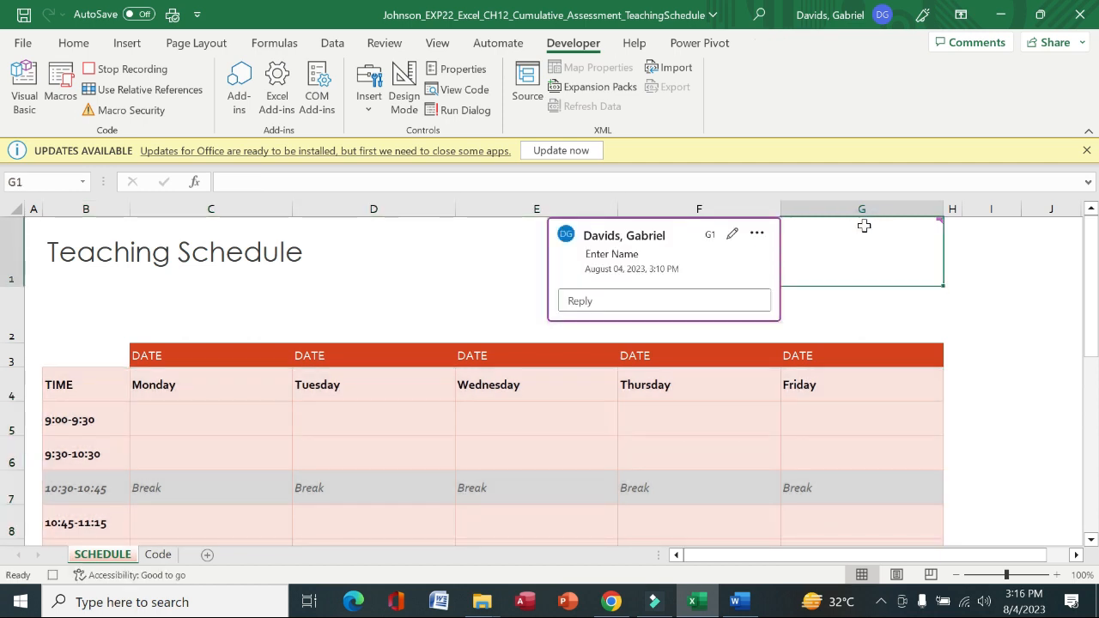
right_click(864, 227)
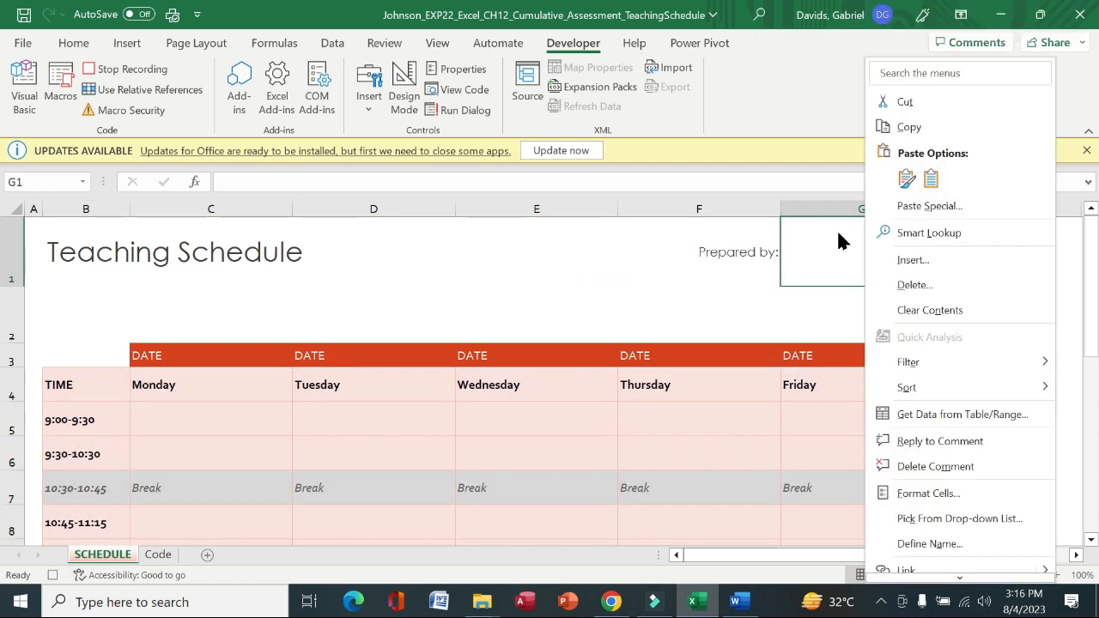
left_click(837, 236)
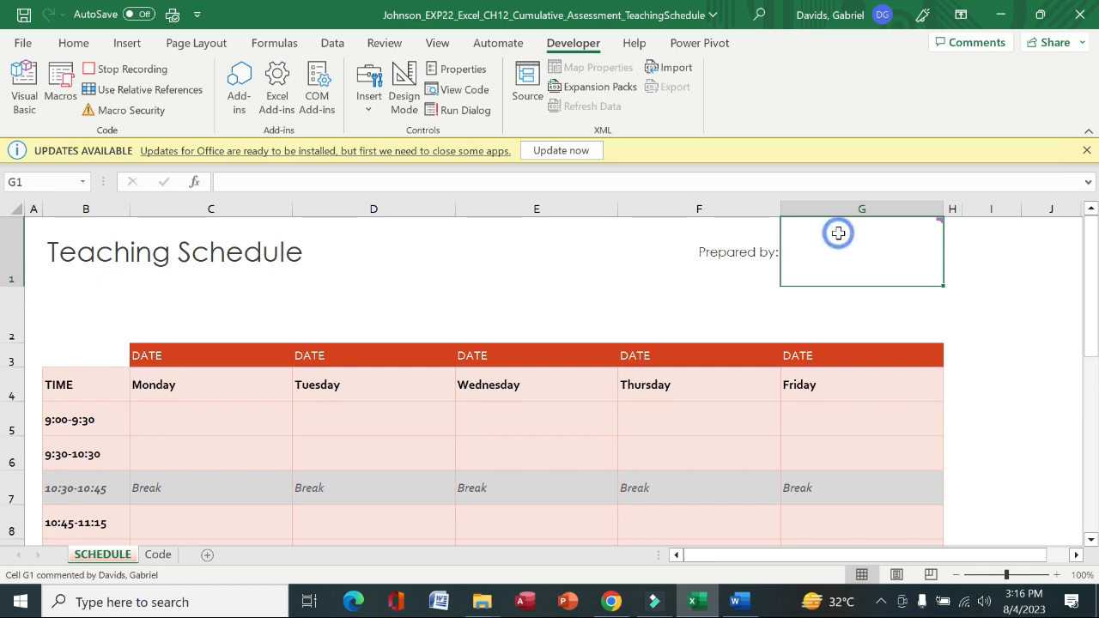
left_click(740, 601)
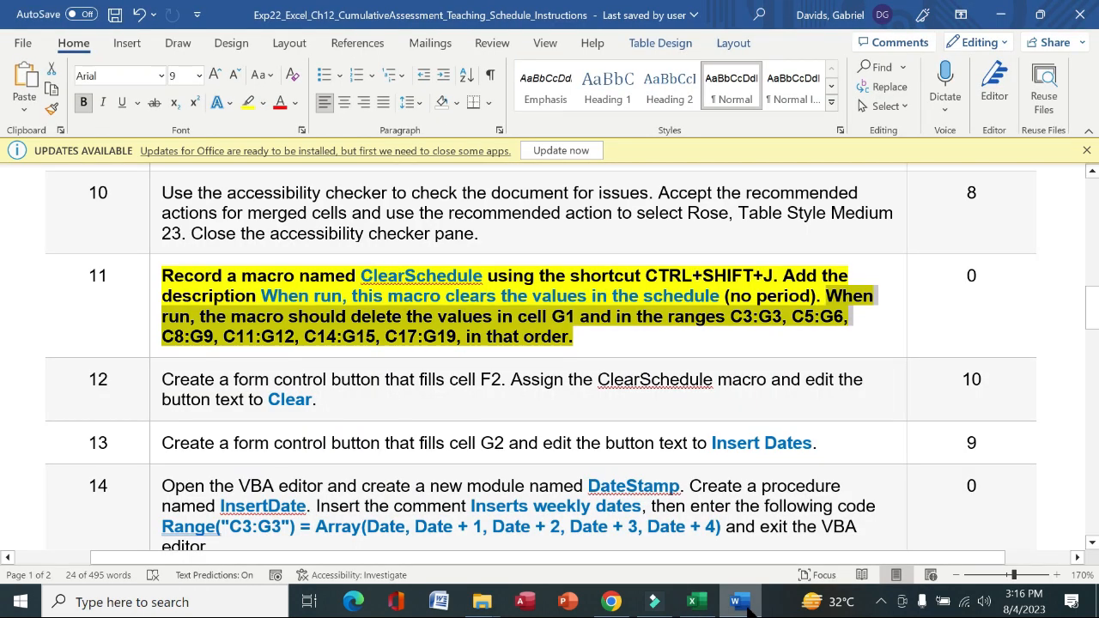
left_click(692, 602)
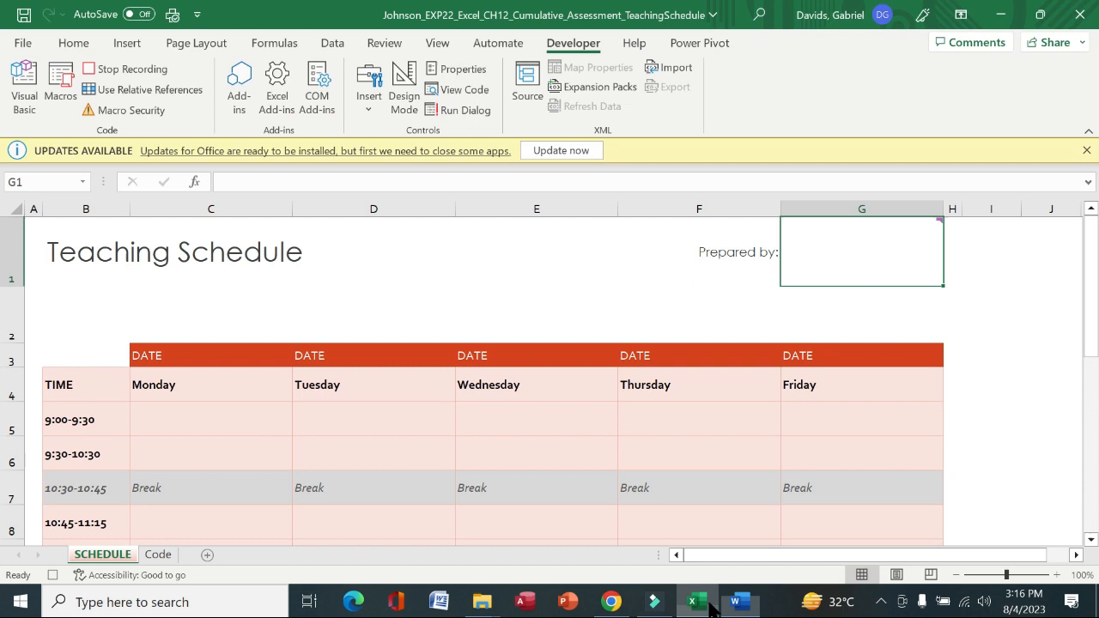
right_click(887, 242)
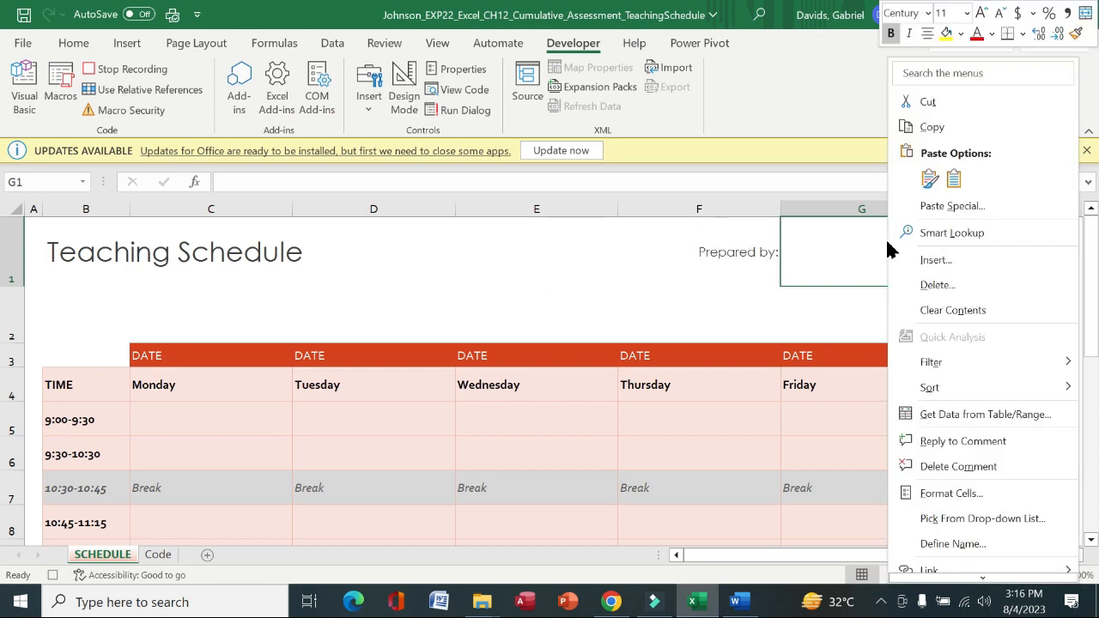
left_click(934, 285)
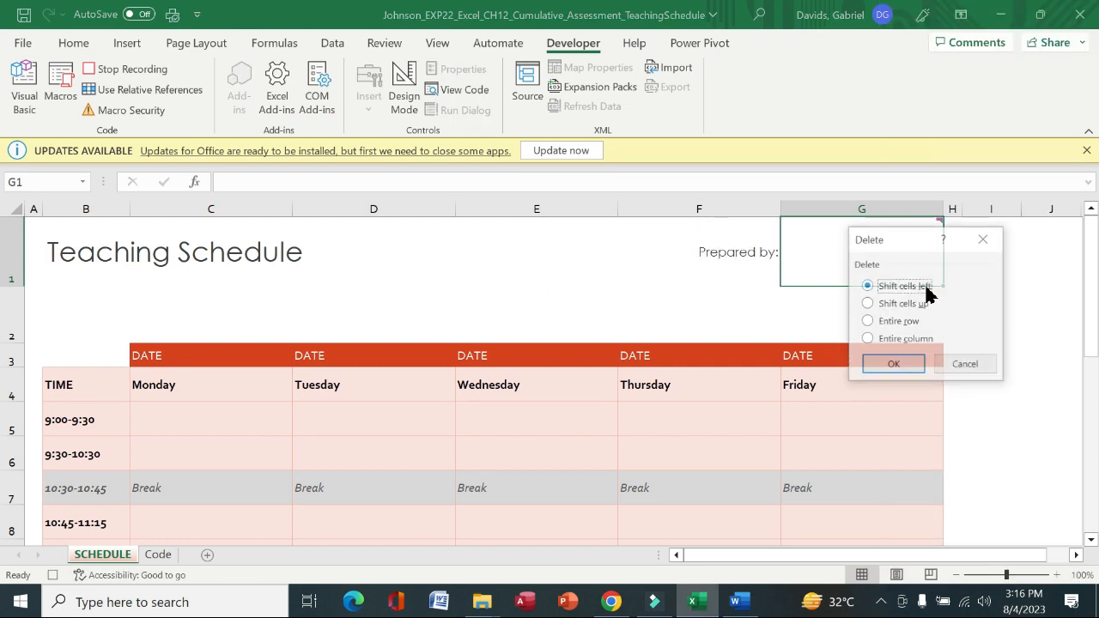
left_click(915, 365)
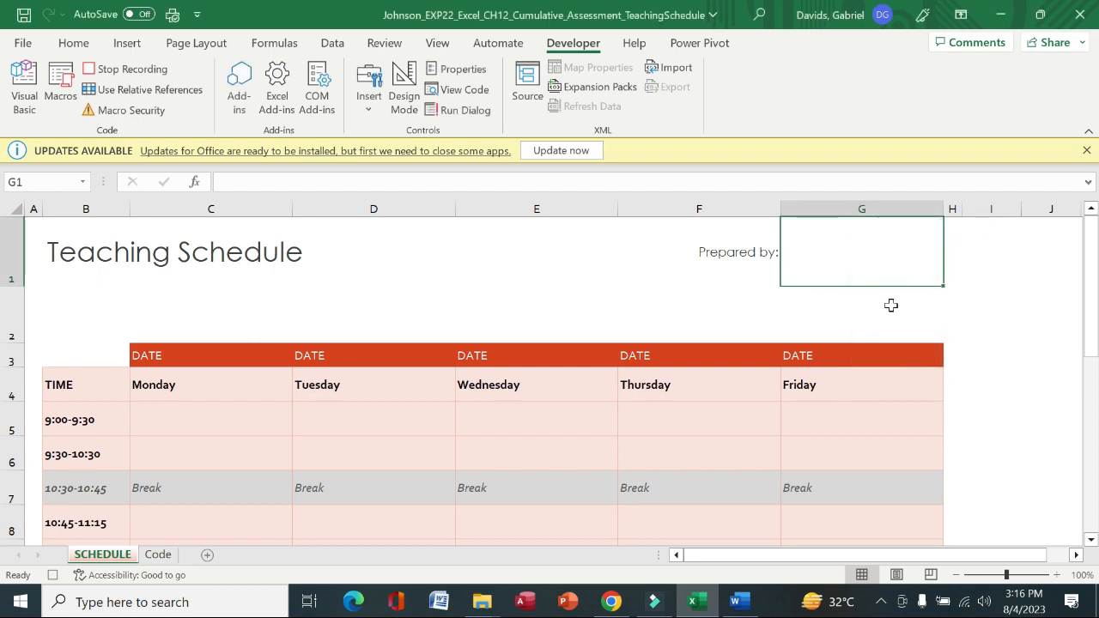
Take the range C3:G3 from instruction 11 in Word, and in Excel delete the values in that range.
left_click(735, 601)
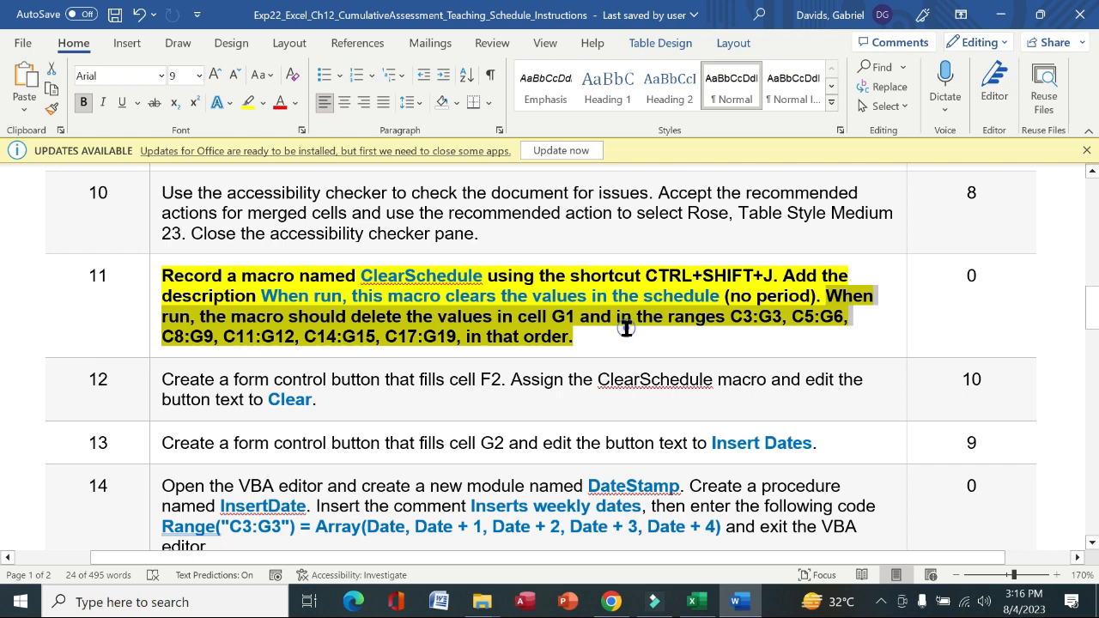
left_click_drag(626, 328, 738, 319)
left_click(779, 335)
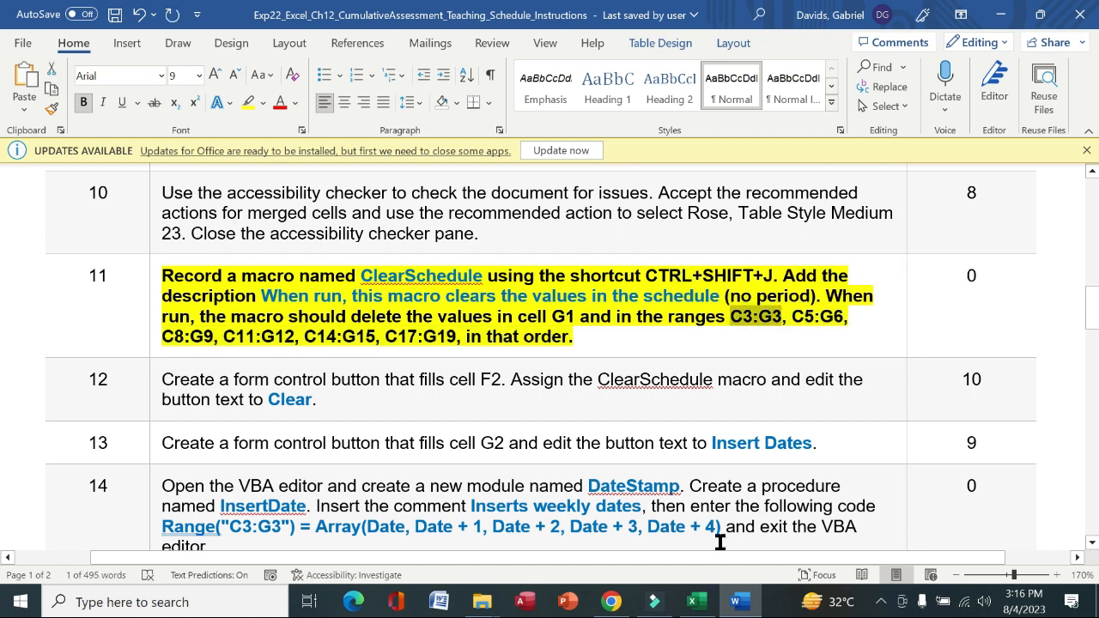
left_click(691, 601)
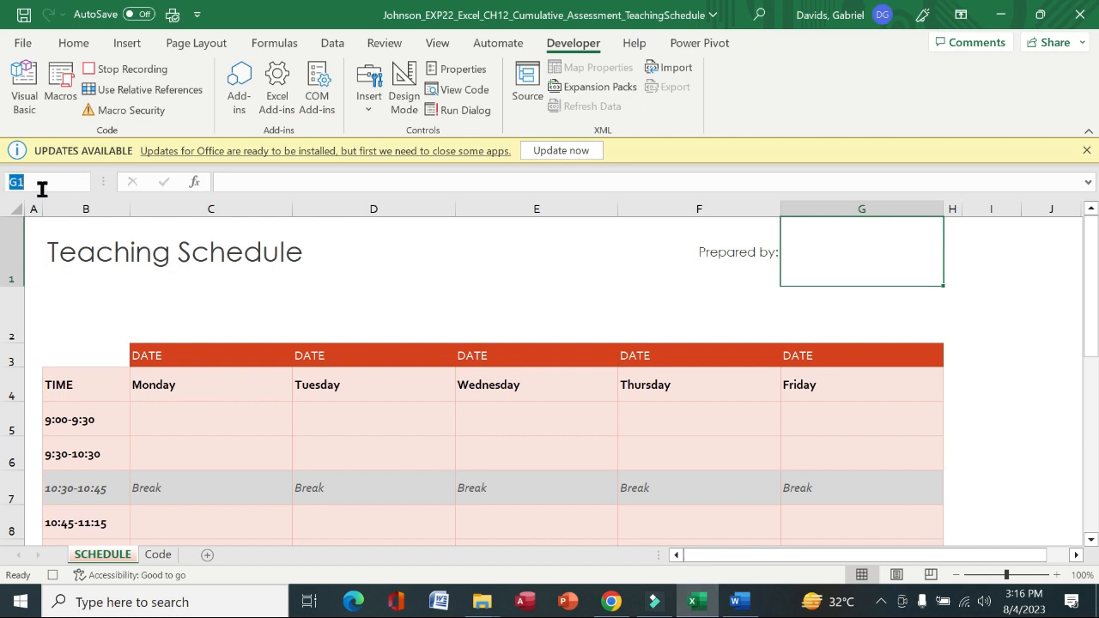
type("C3:G3")
key("Return")
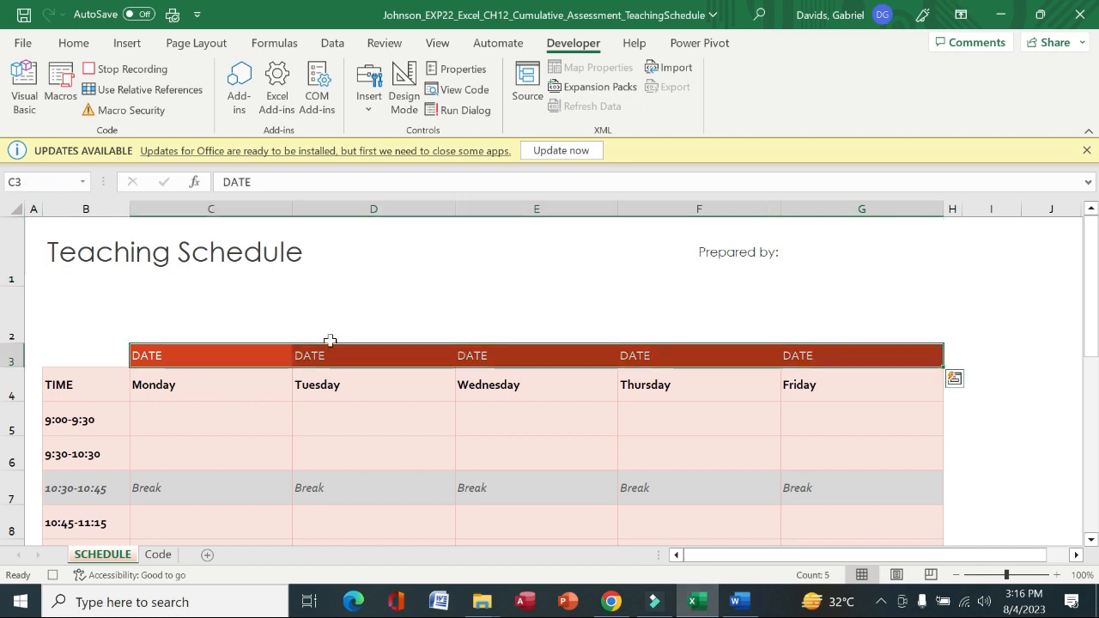
key("Delete")
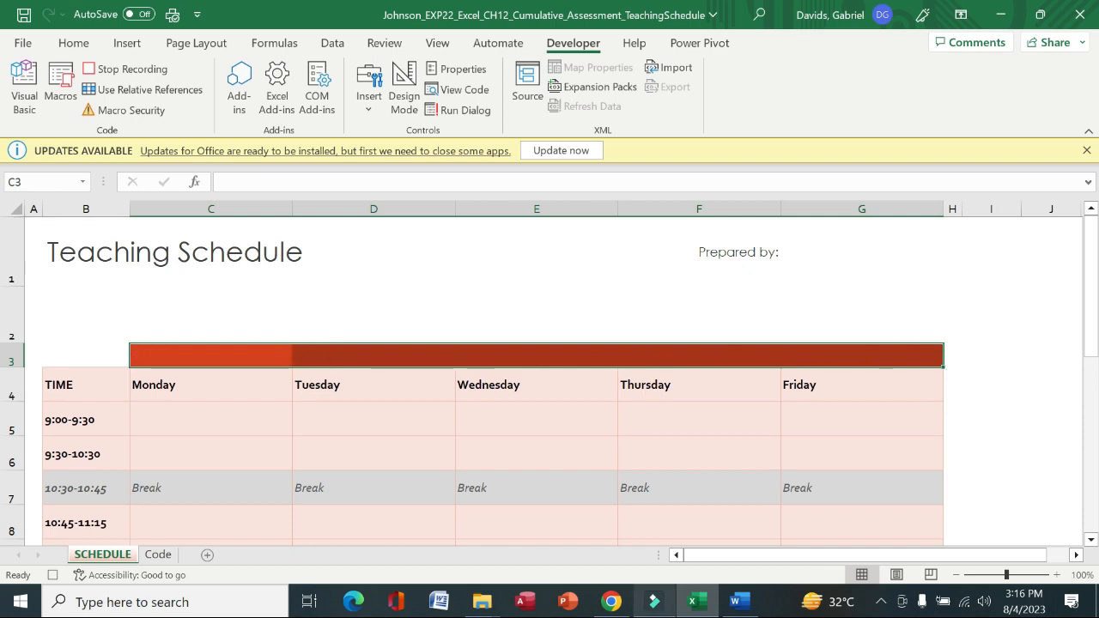
Copy the range reference C5:G6 from instruction 11 in Word, select that range in Excel and bring up its delete options.
left_click(735, 601)
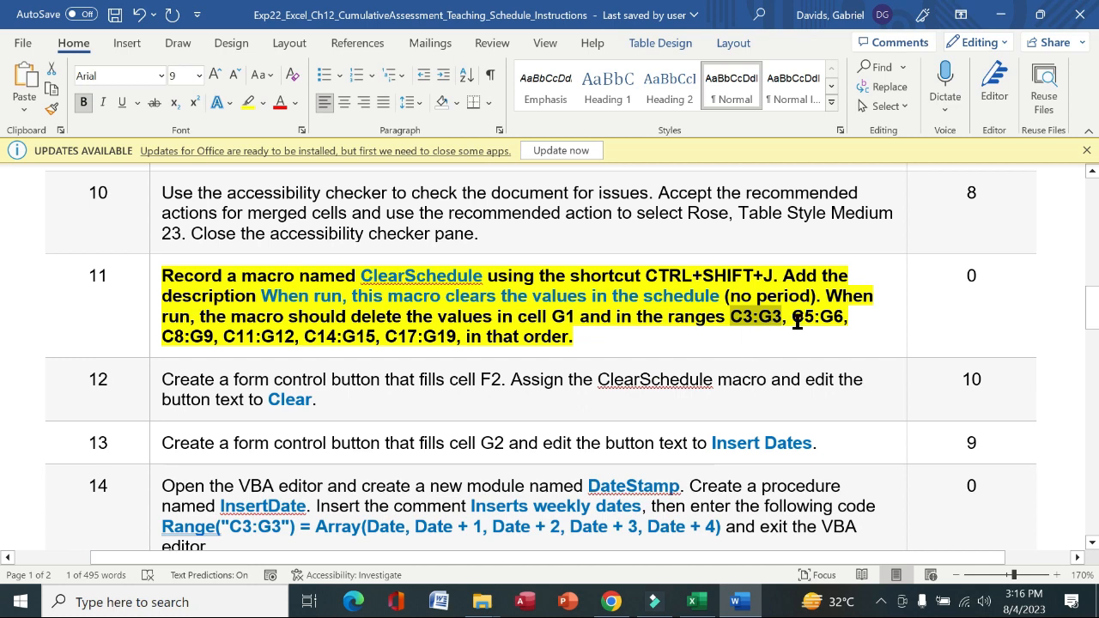
left_click_drag(792, 317, 844, 317)
key("ctrl+c")
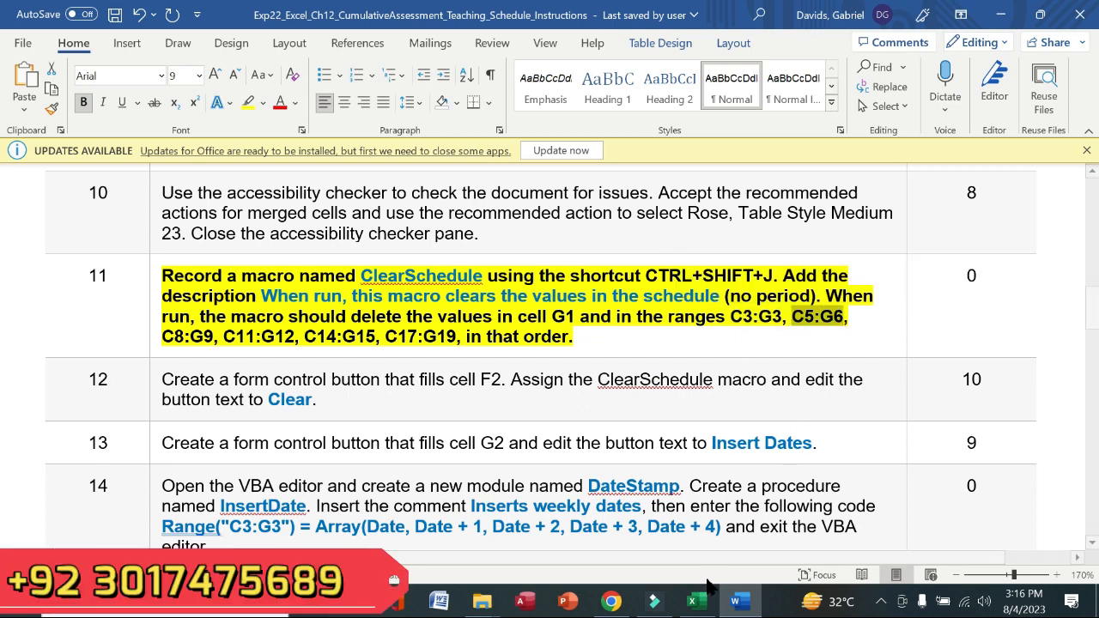
left_click(694, 601)
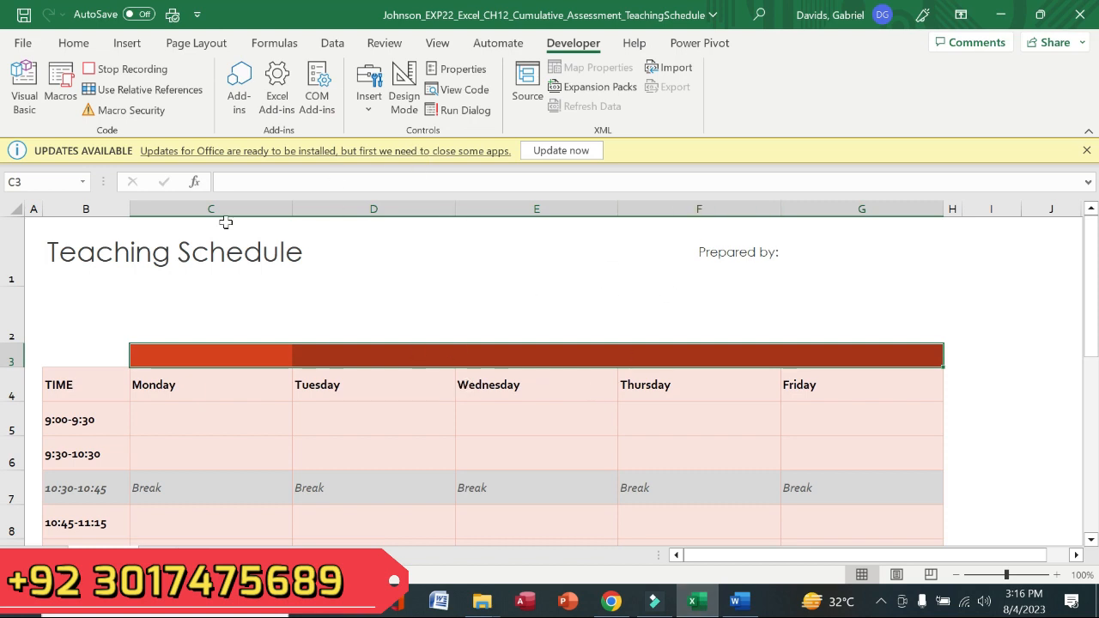
left_click(57, 182)
key("ctrl+v")
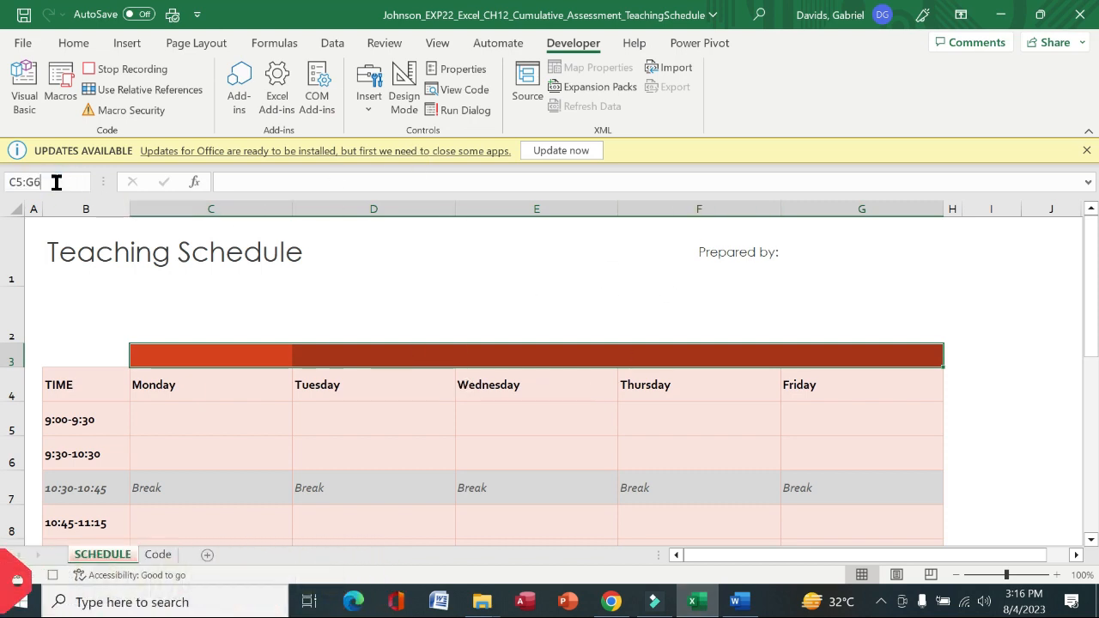
key("Return")
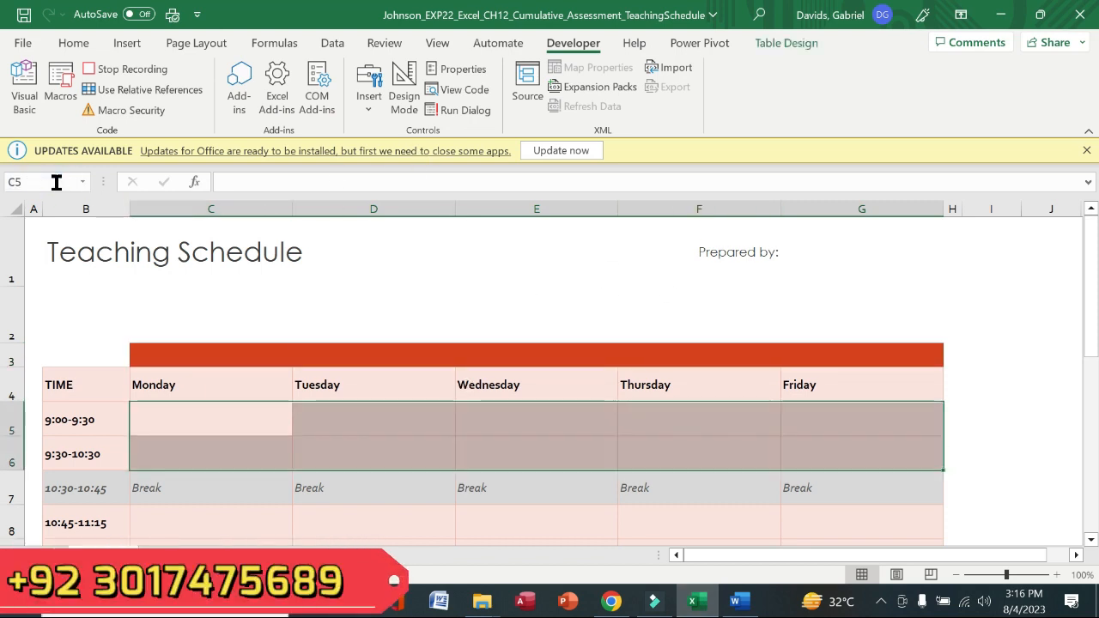
right_click(242, 402)
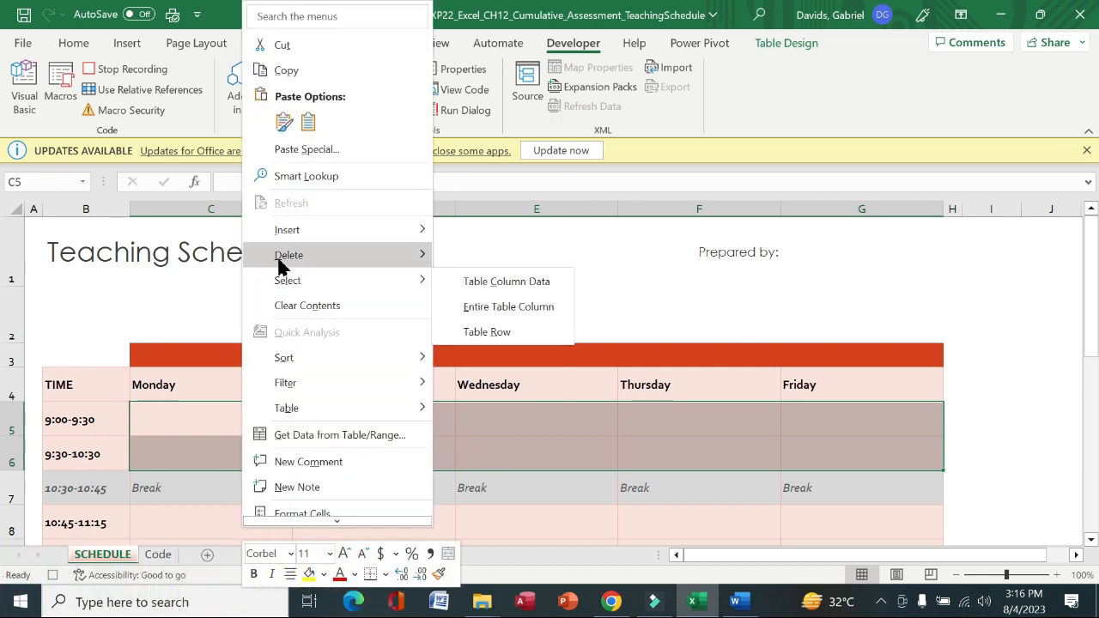
Copy the range reference C8:G9 from instruction 11 in Word, select that range in Excel and check its delete options.
left_click(744, 604)
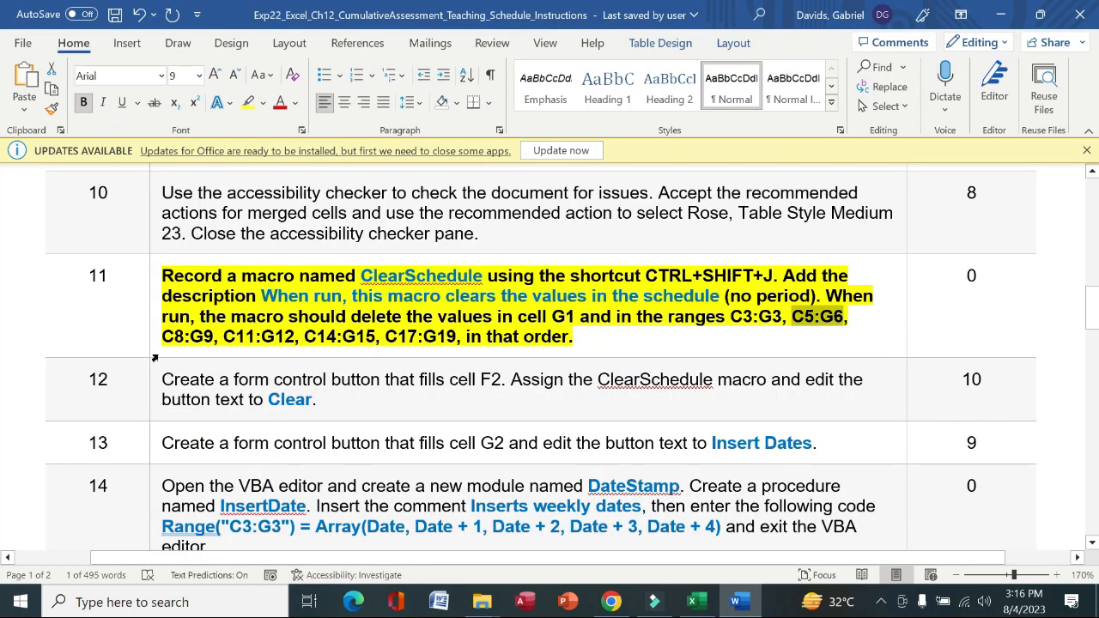
left_click_drag(163, 335, 213, 336)
key("ctrl+c")
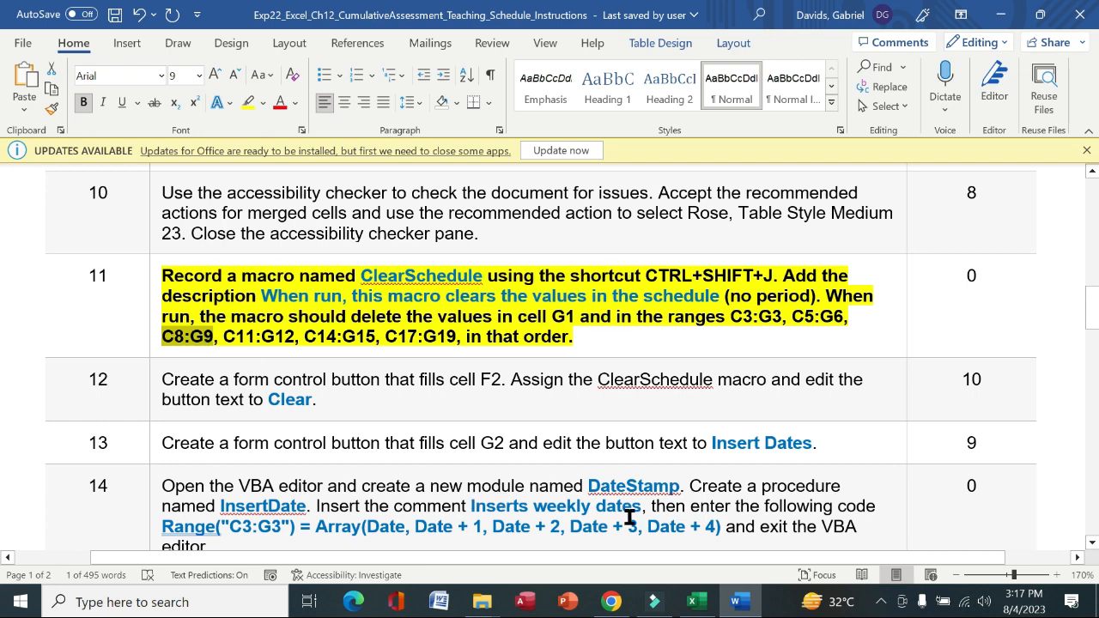
left_click(692, 601)
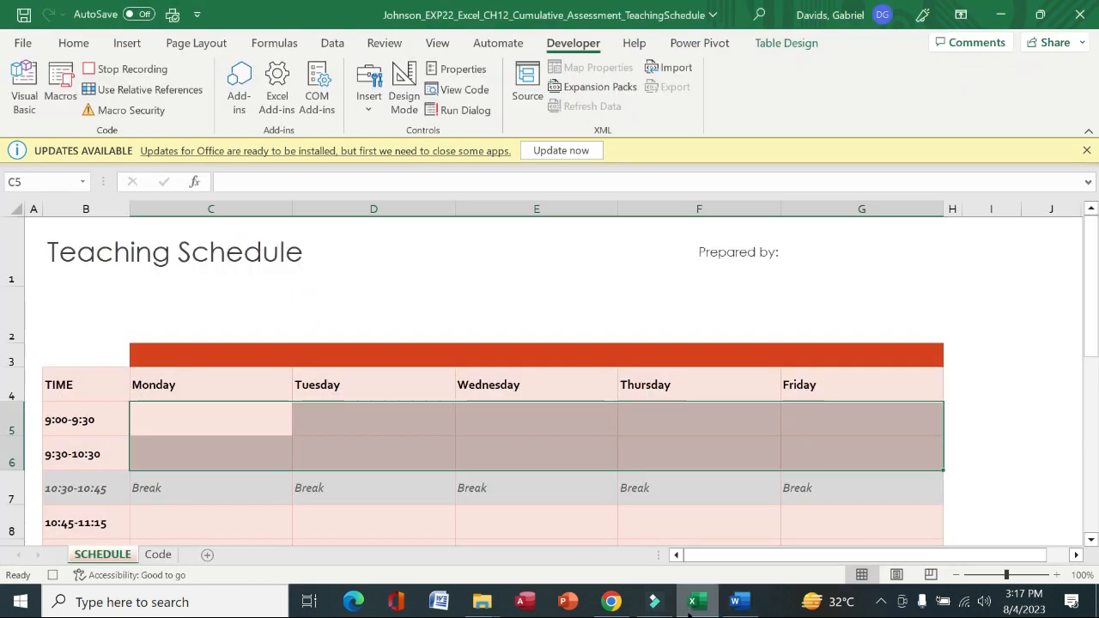
left_click(52, 184)
key("ctrl+v")
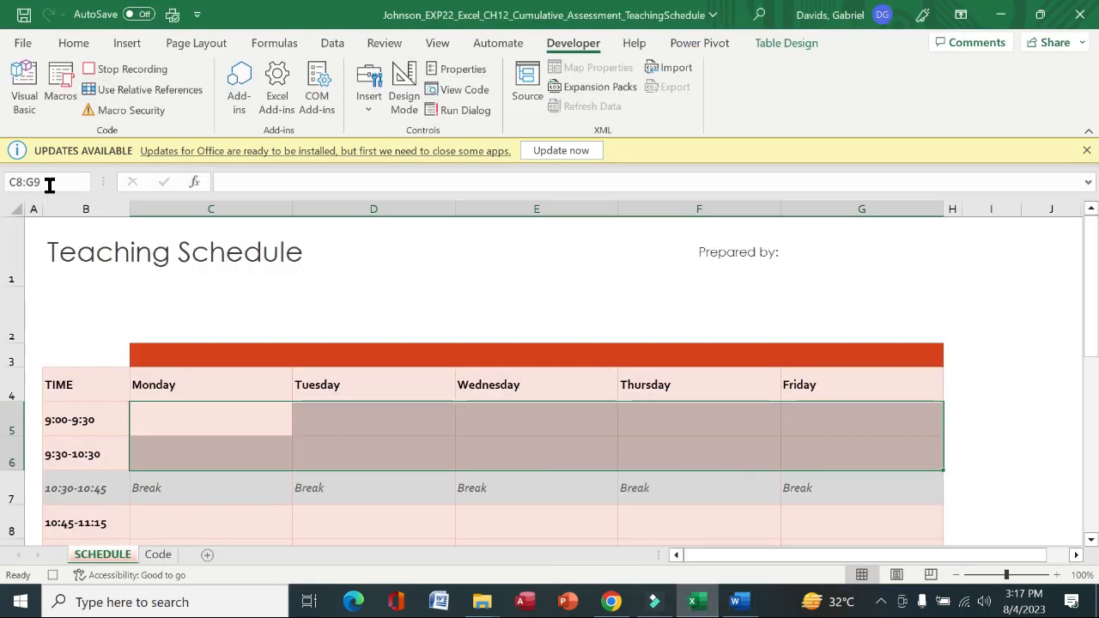
key("Return")
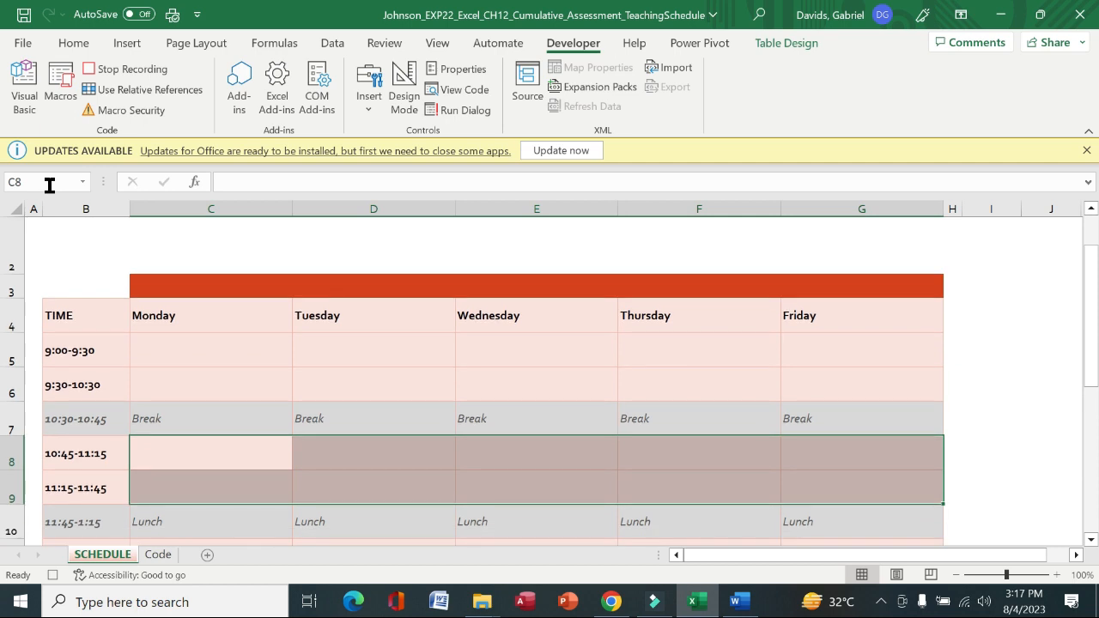
right_click(200, 451)
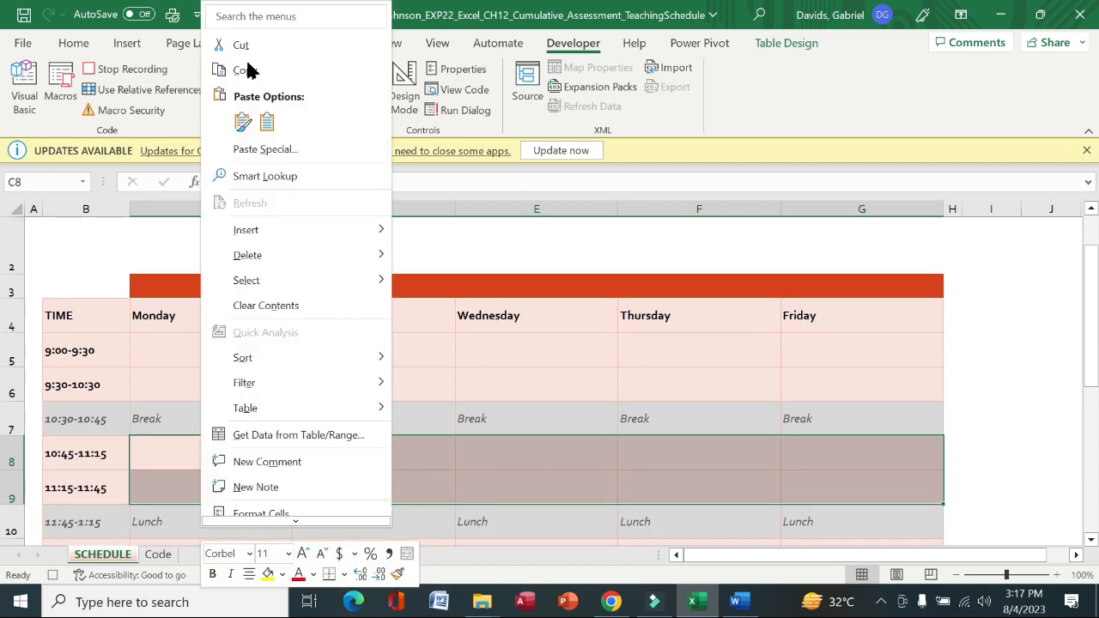
mouse_move(287, 260)
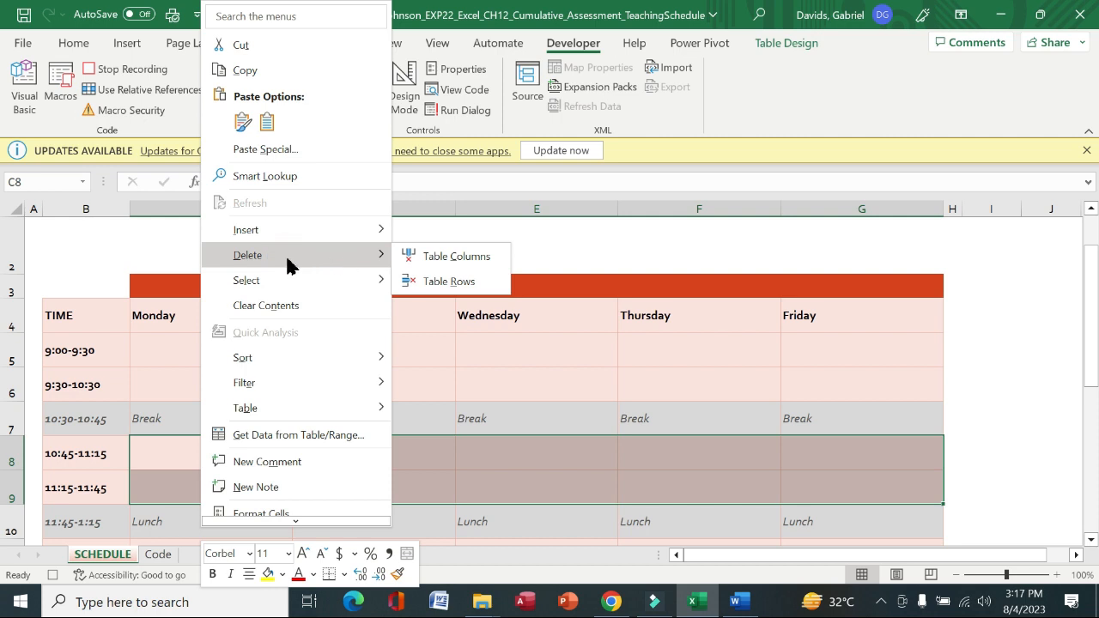
left_click(482, 470)
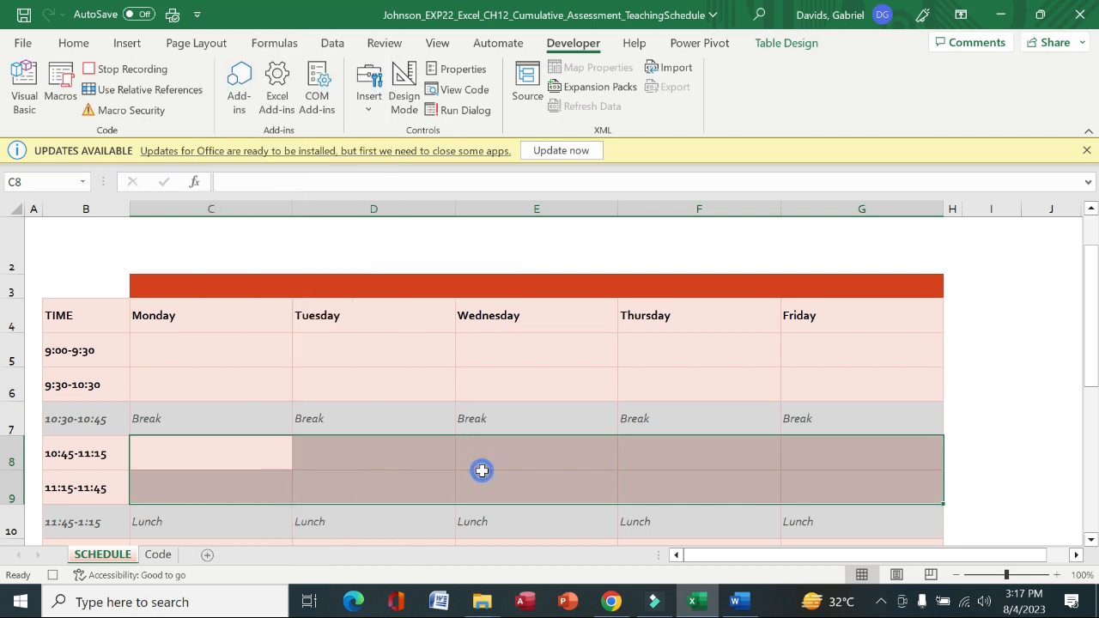
Copy the range reference C11:G12 from instruction 11 in Word, select that range in Excel, ending on column A of row 11.
left_click(736, 601)
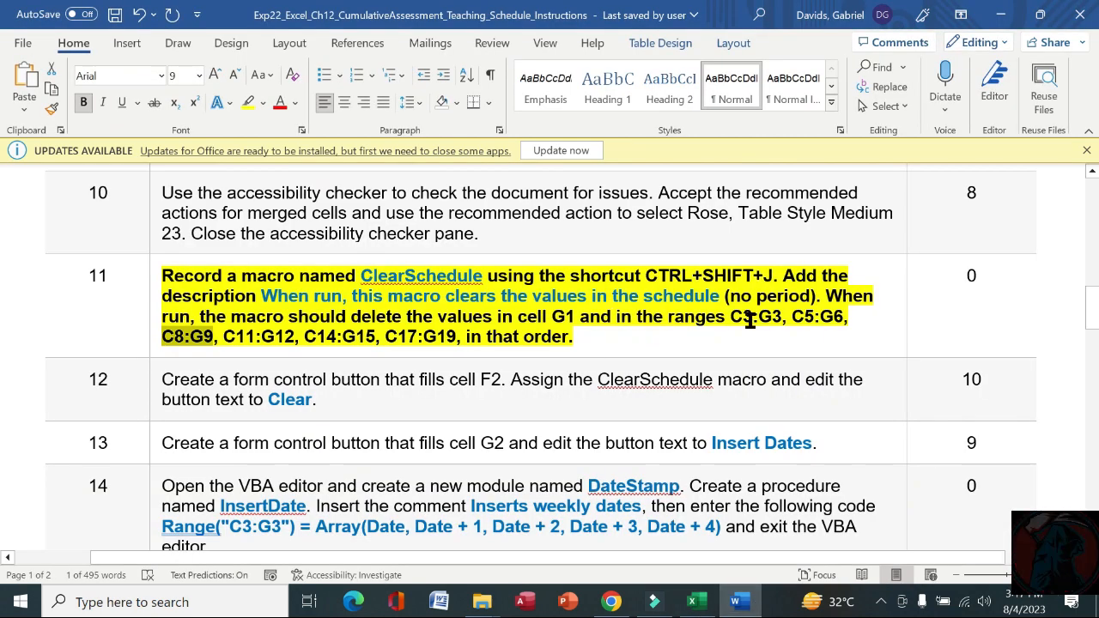
left_click_drag(223, 336, 284, 342)
key("ctrl+c")
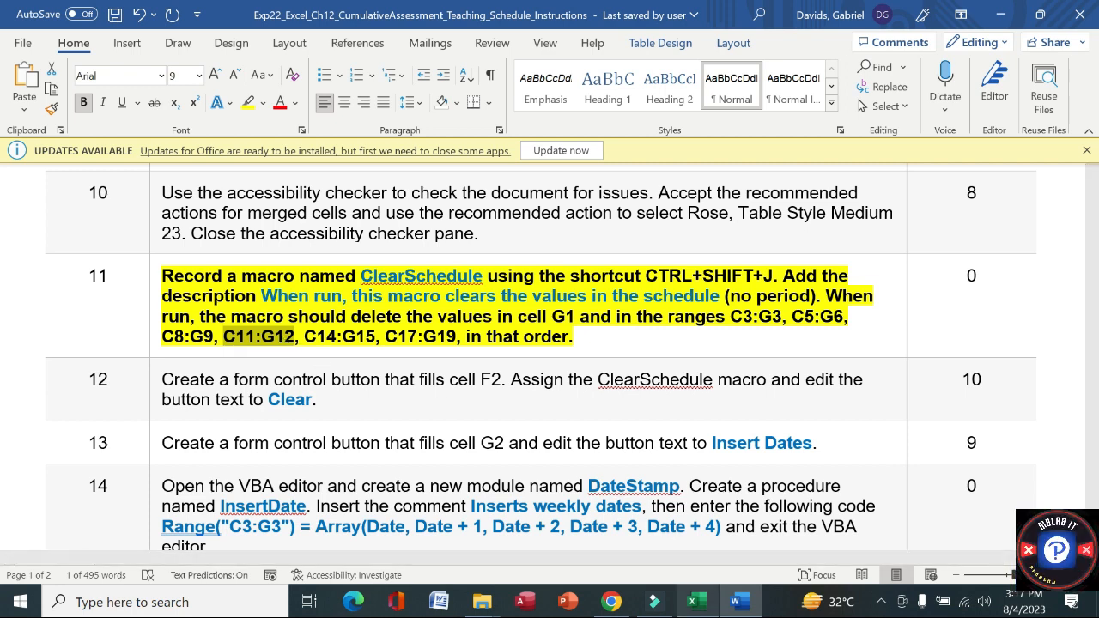
left_click(692, 601)
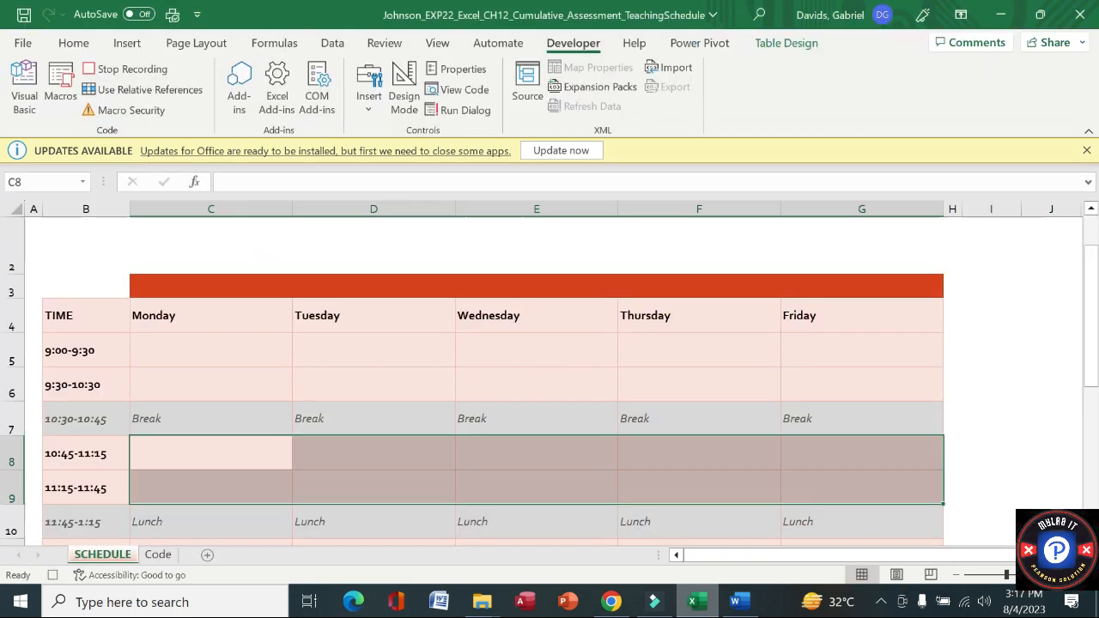
left_click(48, 180)
key("ctrl+v")
key("Return")
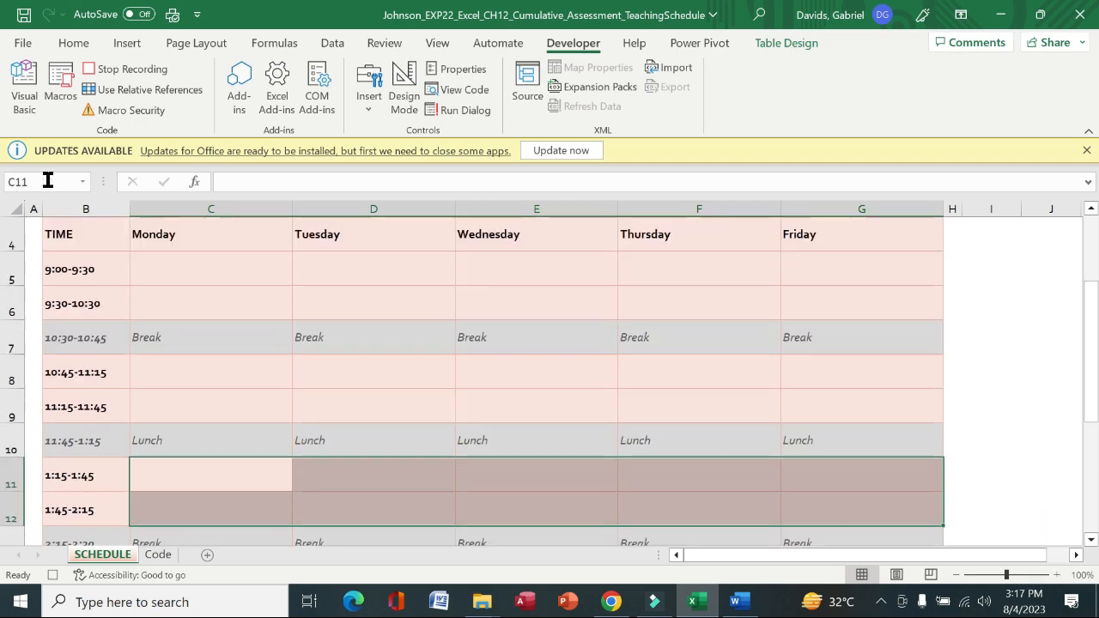
key("Home")
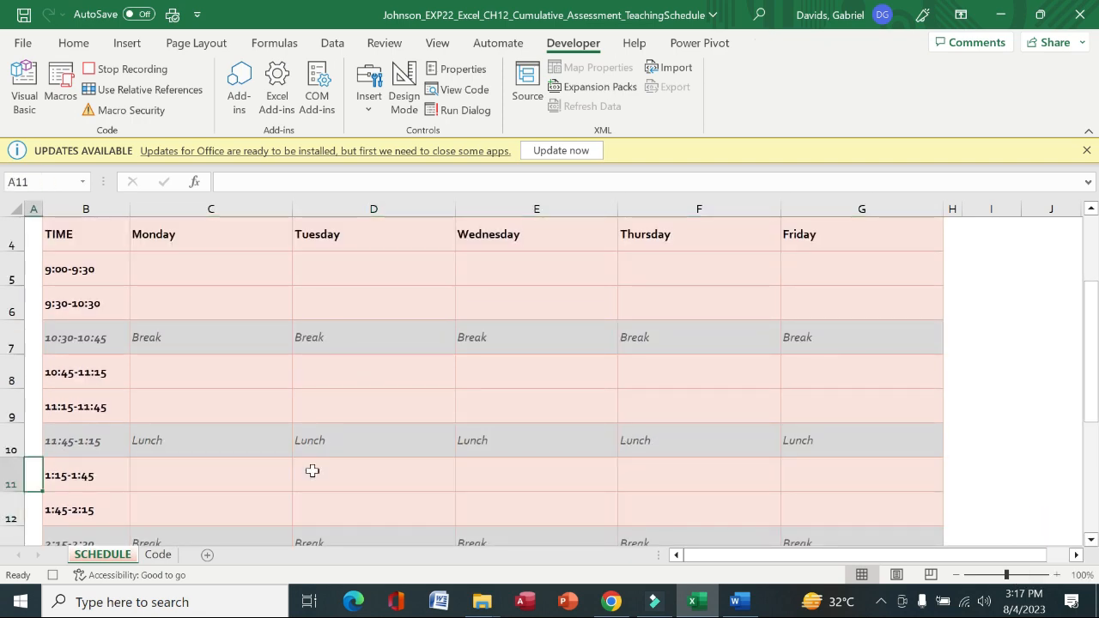
Take the range C14:G15 from instruction 11 in Word and select it in Excel, ending on column A of row 14.
left_click(735, 601)
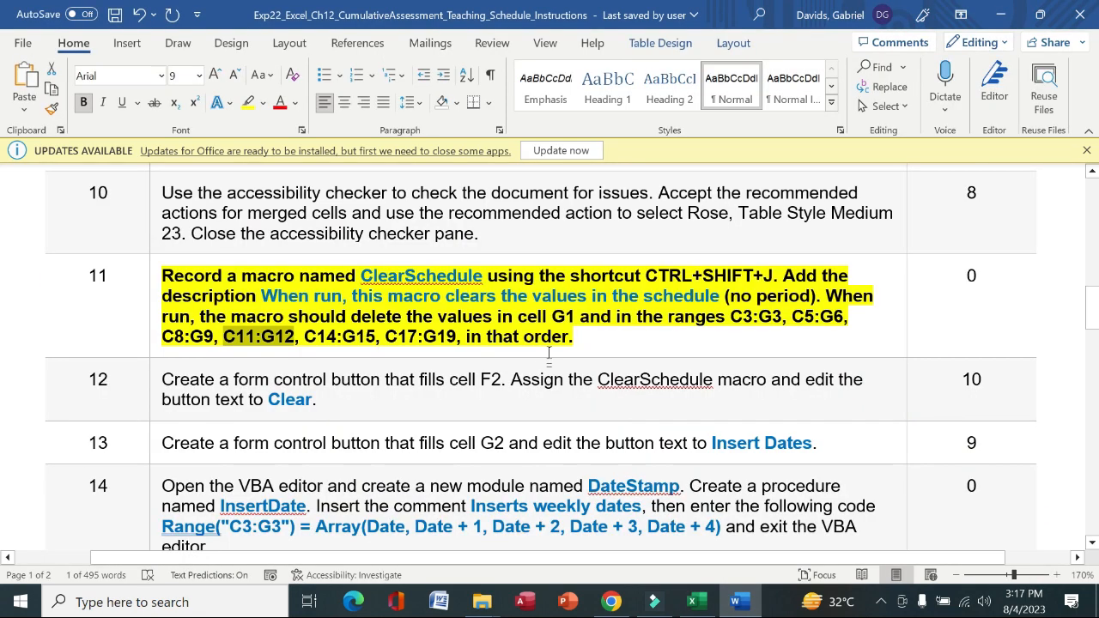
left_click_drag(307, 337, 366, 338)
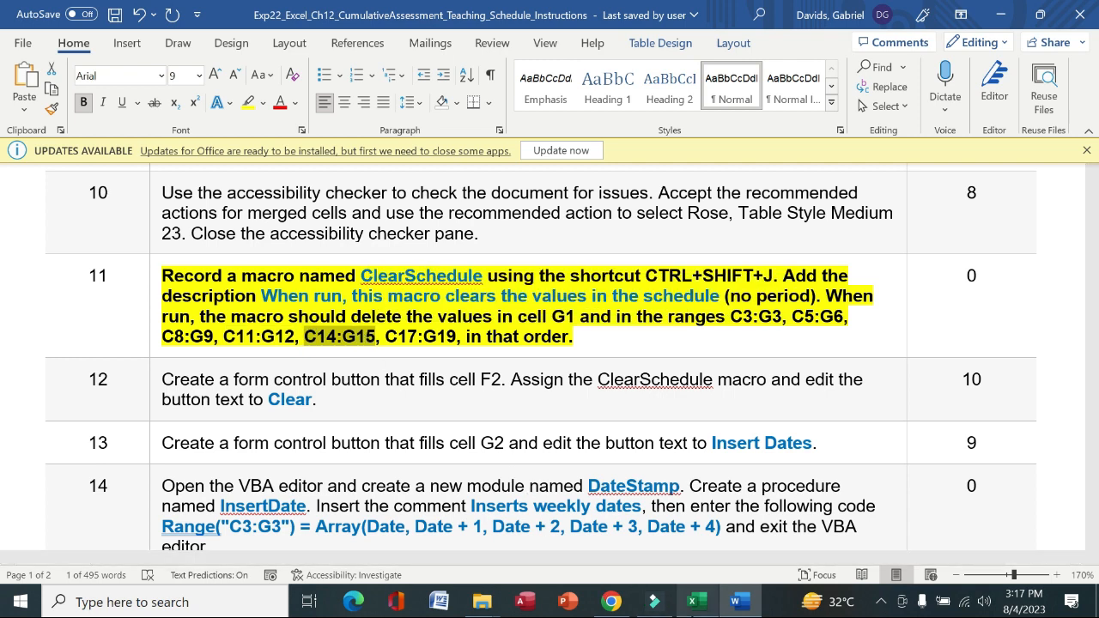
left_click(692, 601)
left_click(29, 181)
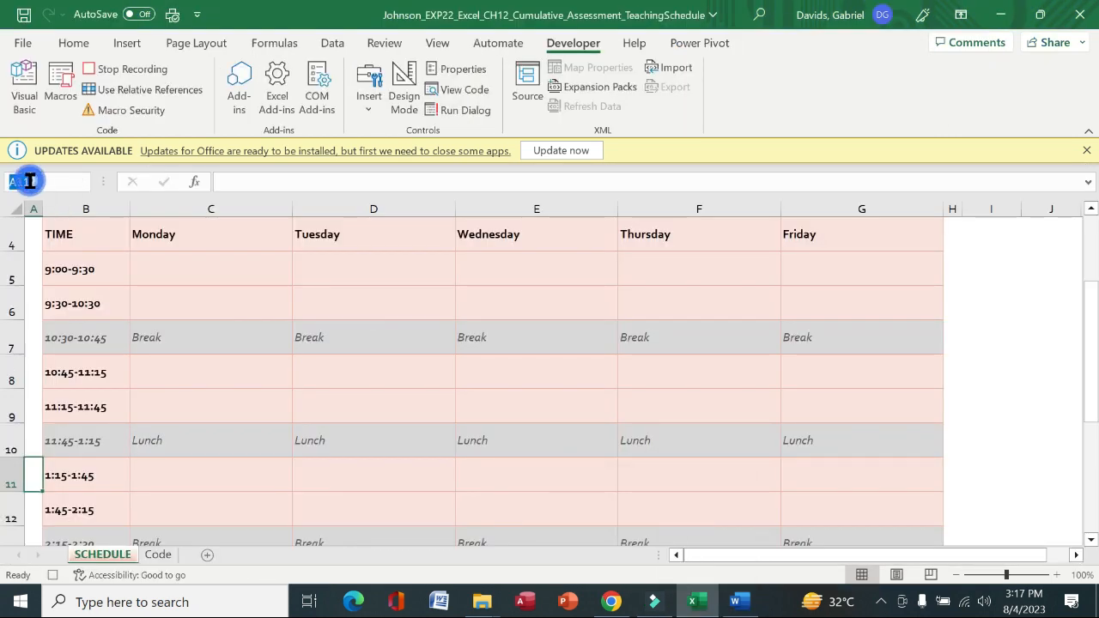
type("C14:G15")
key("Return")
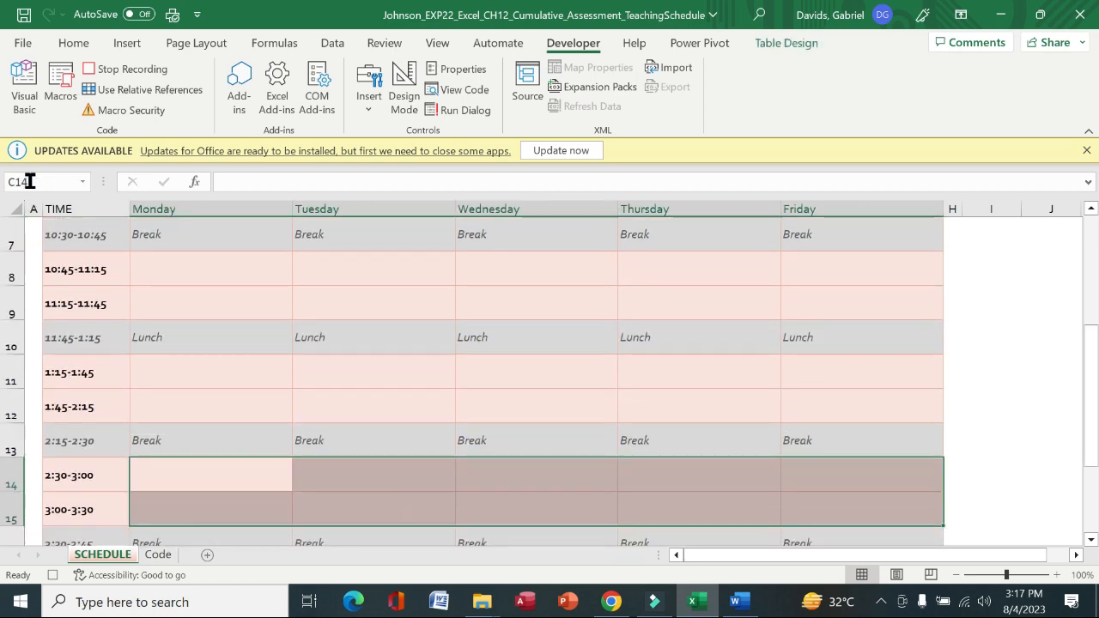
key("Home")
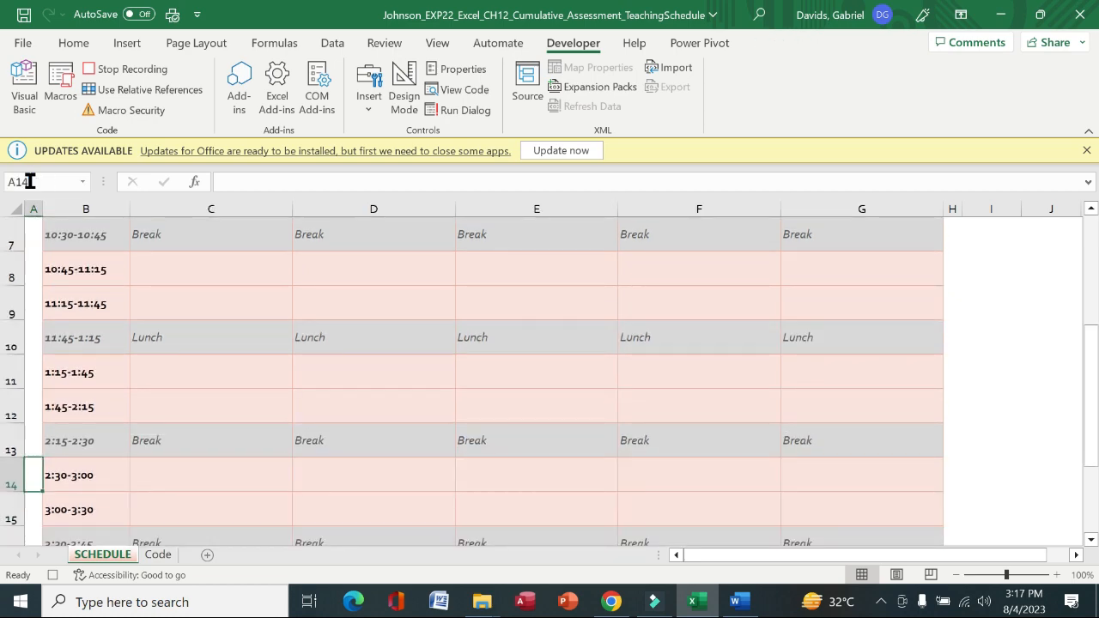
Copy the range reference C17:G19 from instruction 11 in Word and select that range on the SCHEDULE sheet in Excel.
left_click(695, 597)
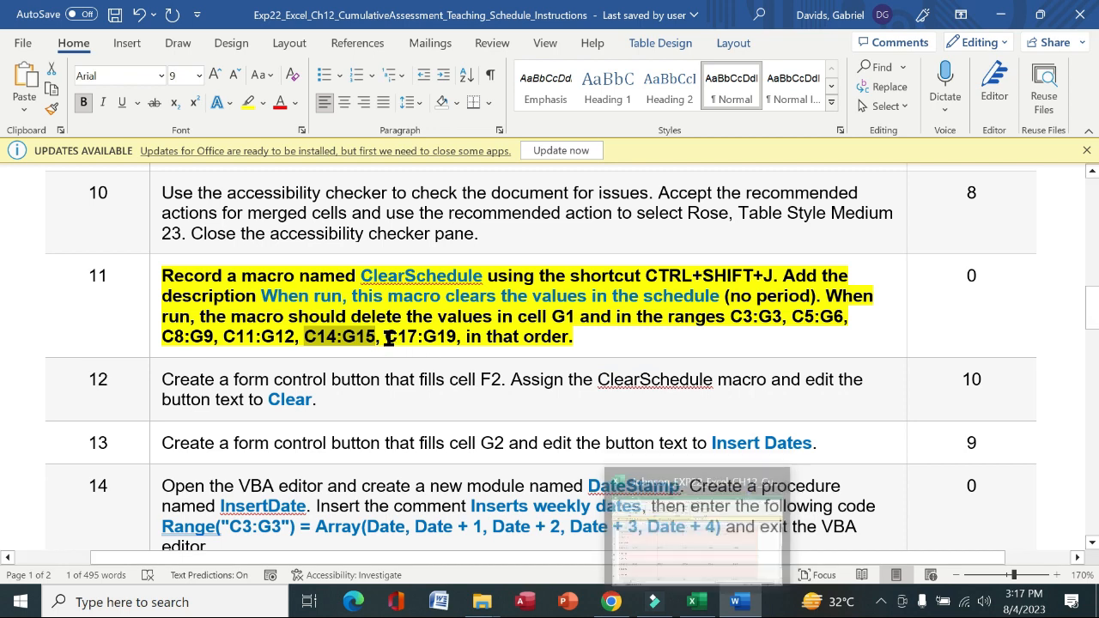
left_click_drag(386, 338, 456, 336)
key("ctrl+c")
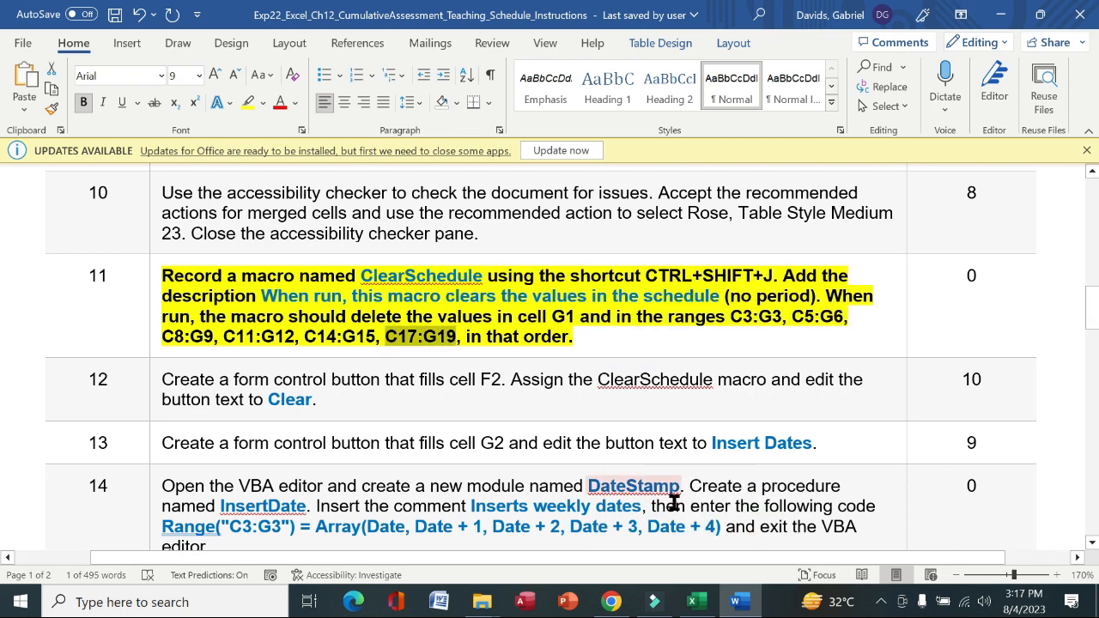
left_click(696, 601)
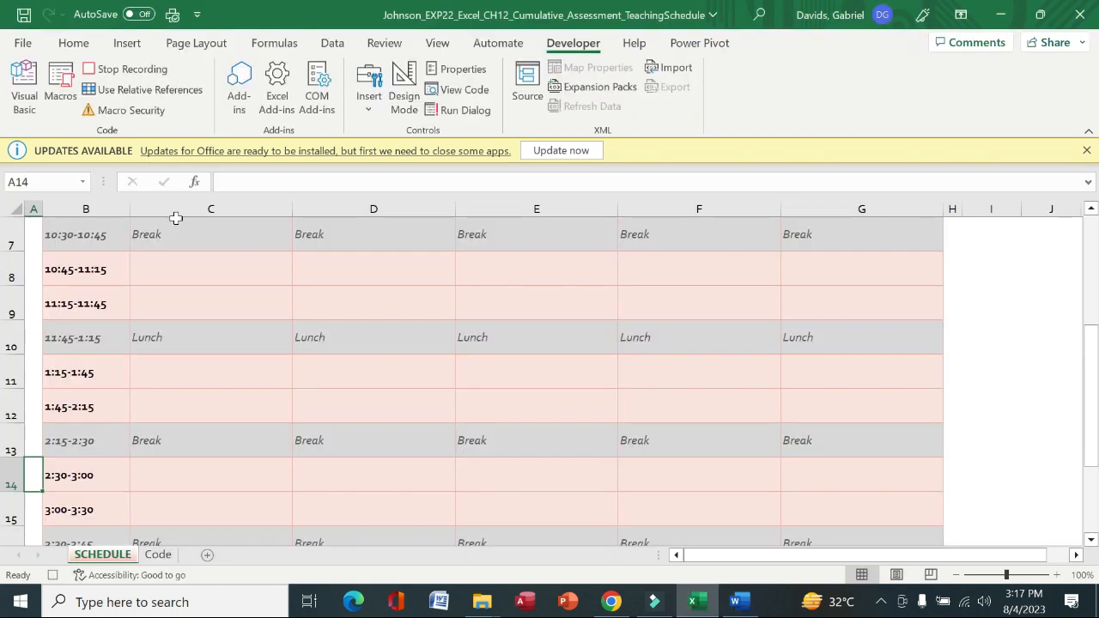
left_click(67, 178)
key("ctrl+v")
key("Return")
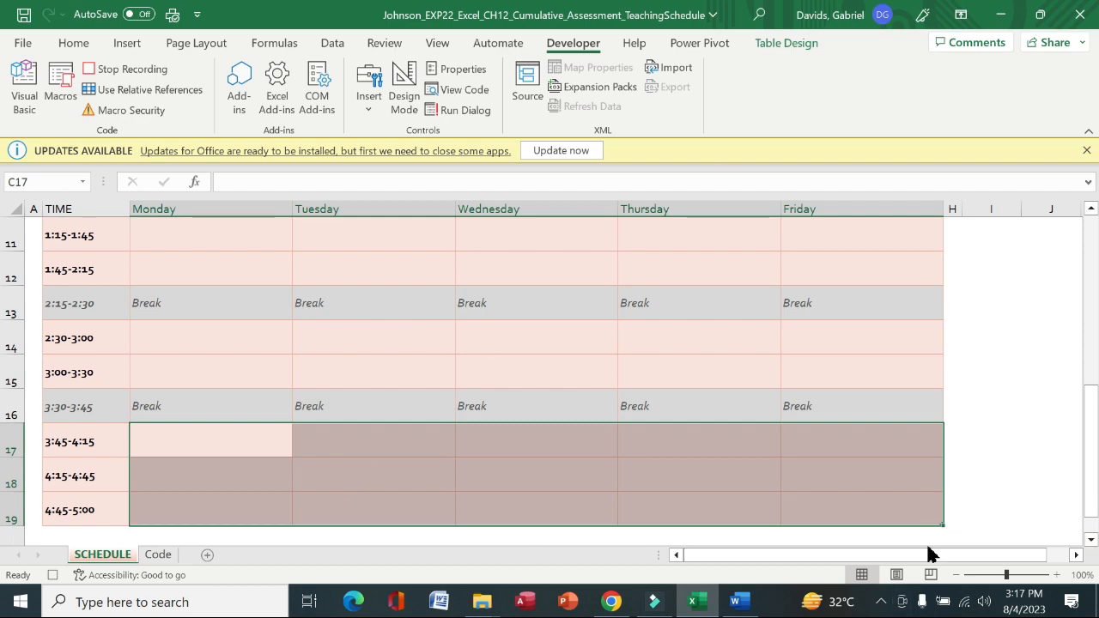
Recheck instruction 11 in Word, and in Excel run the ClearSchedule macro and check the schedule from its first row.
left_click(735, 602)
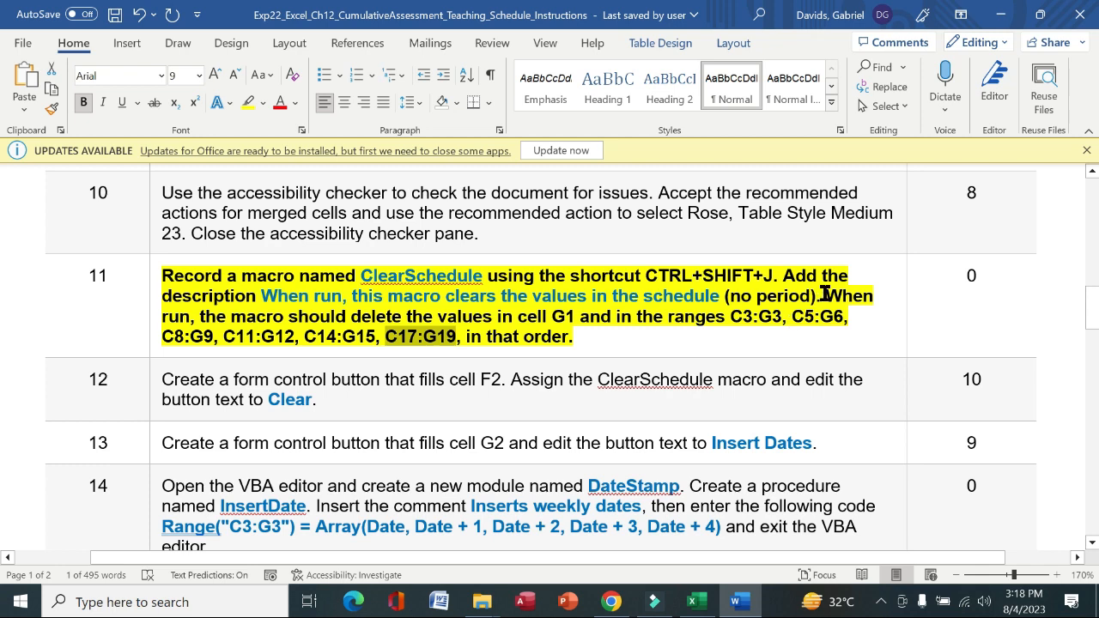
left_click_drag(824, 294, 281, 316)
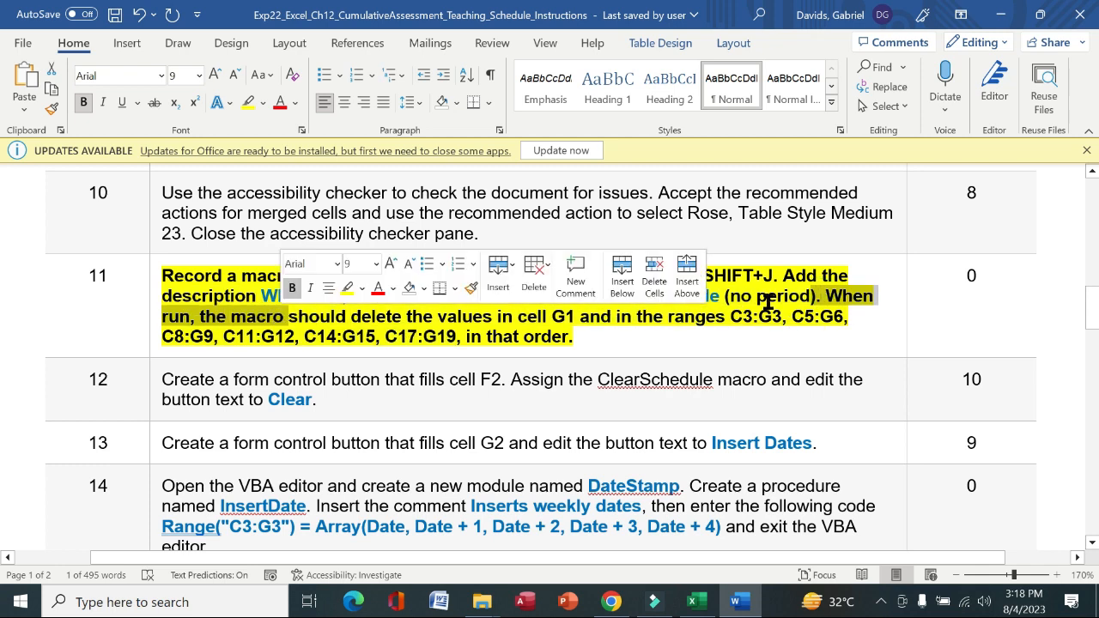
left_click(692, 601)
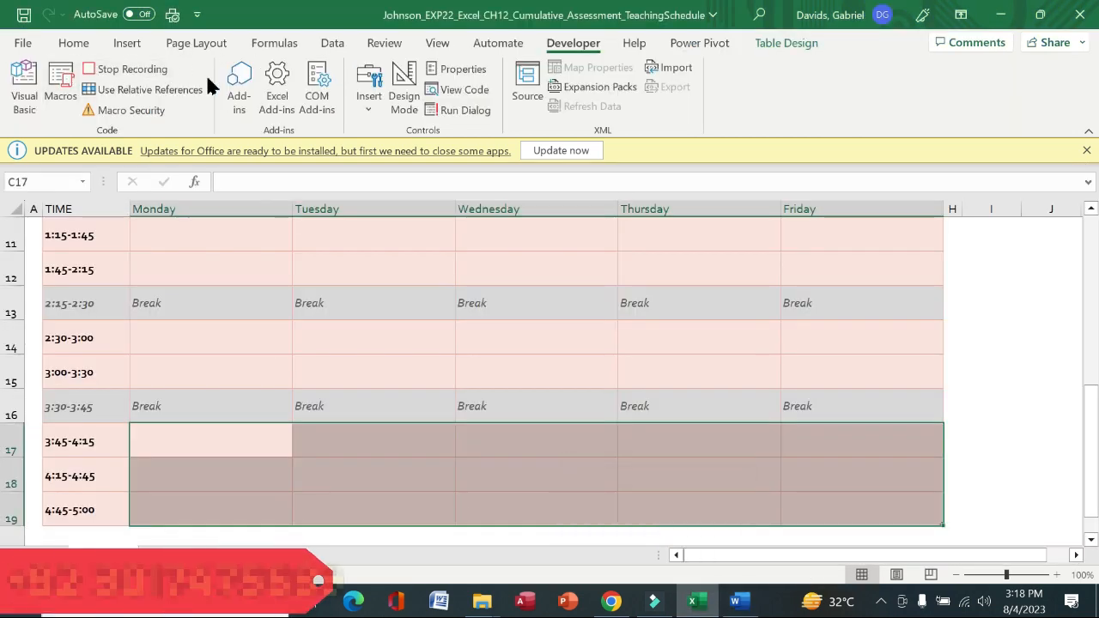
left_click(62, 86)
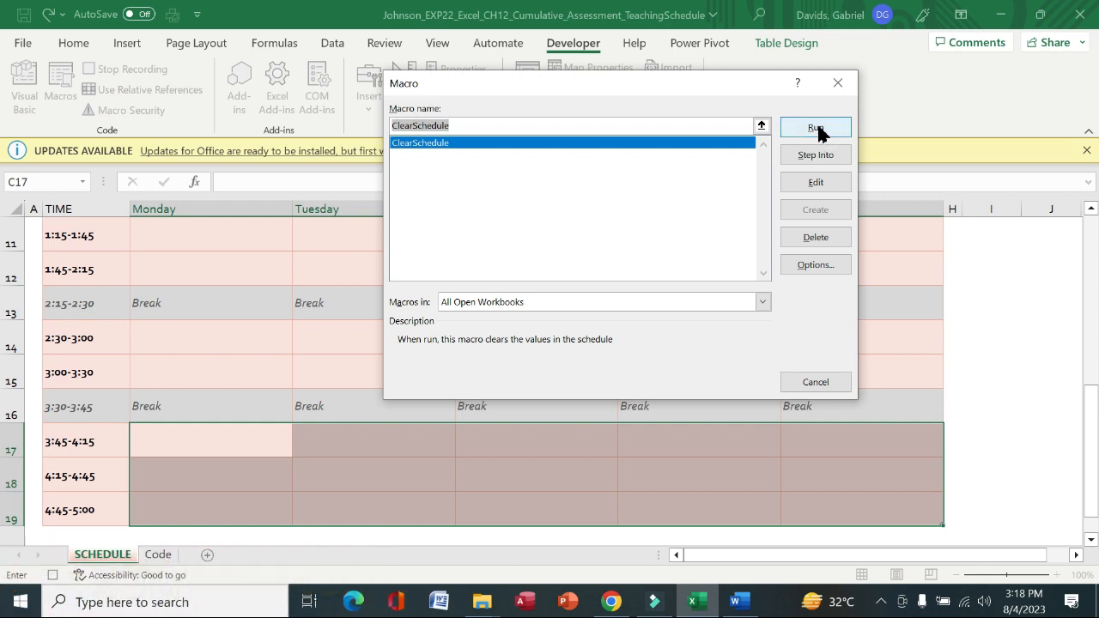
left_click(817, 129)
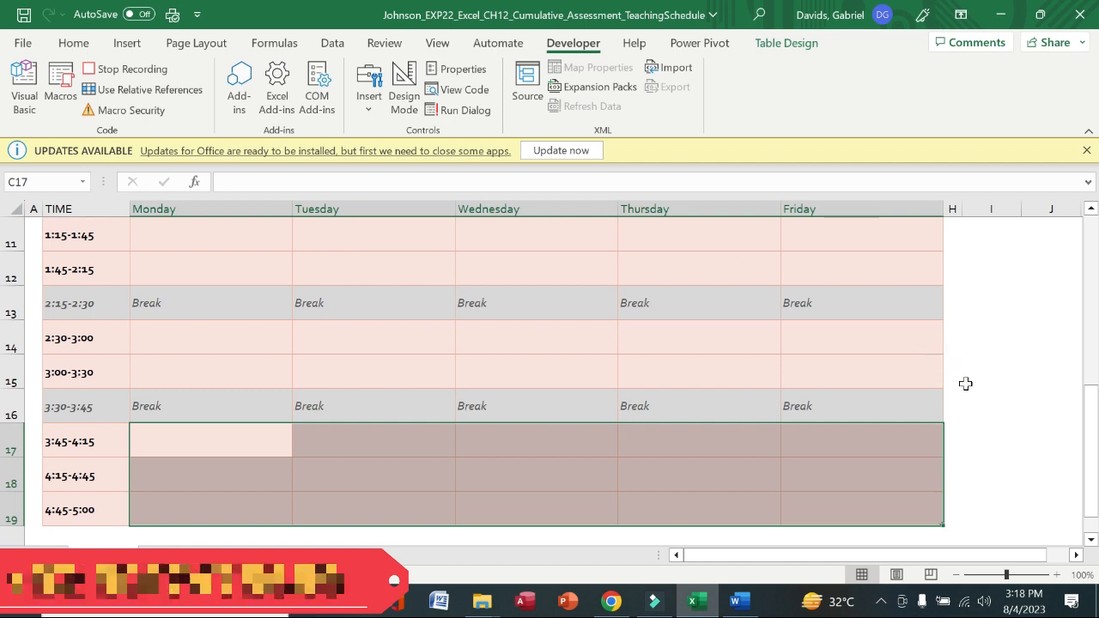
left_click_drag(1093, 466, 1093, 255)
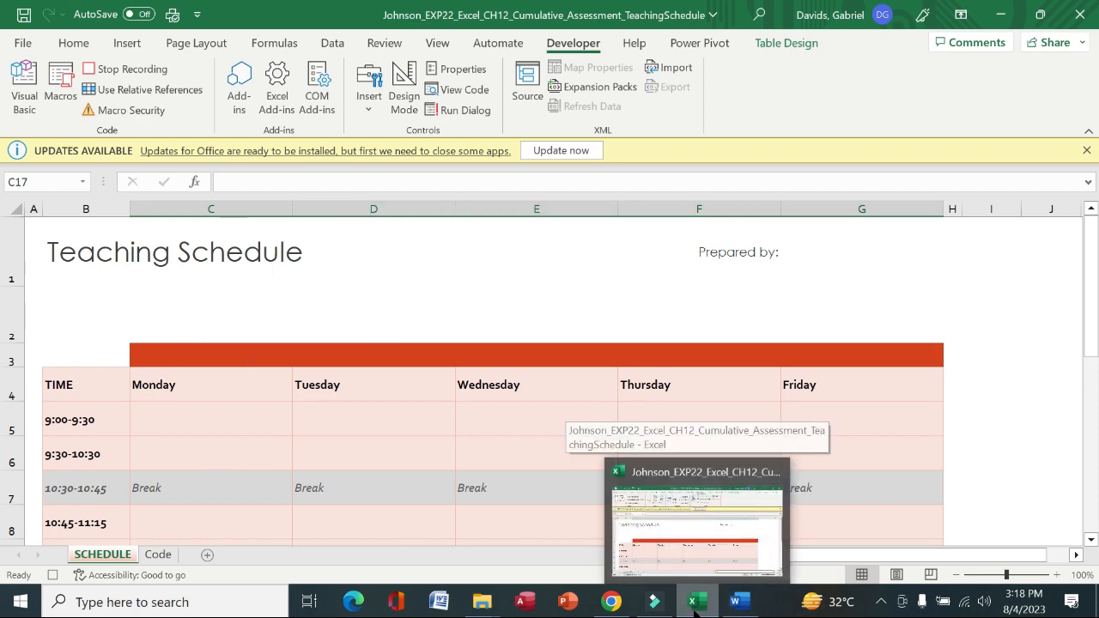
Switch to the Word instructions and remove the bold and the yellow highlight from instruction 11.
left_click(678, 490)
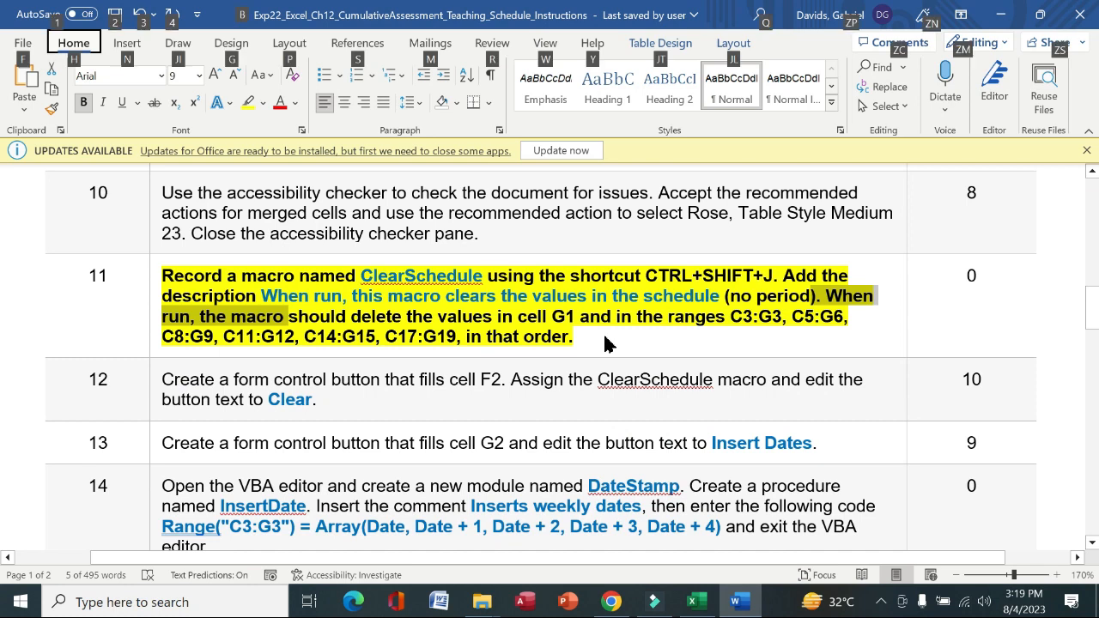
left_click(148, 312)
left_click(153, 315)
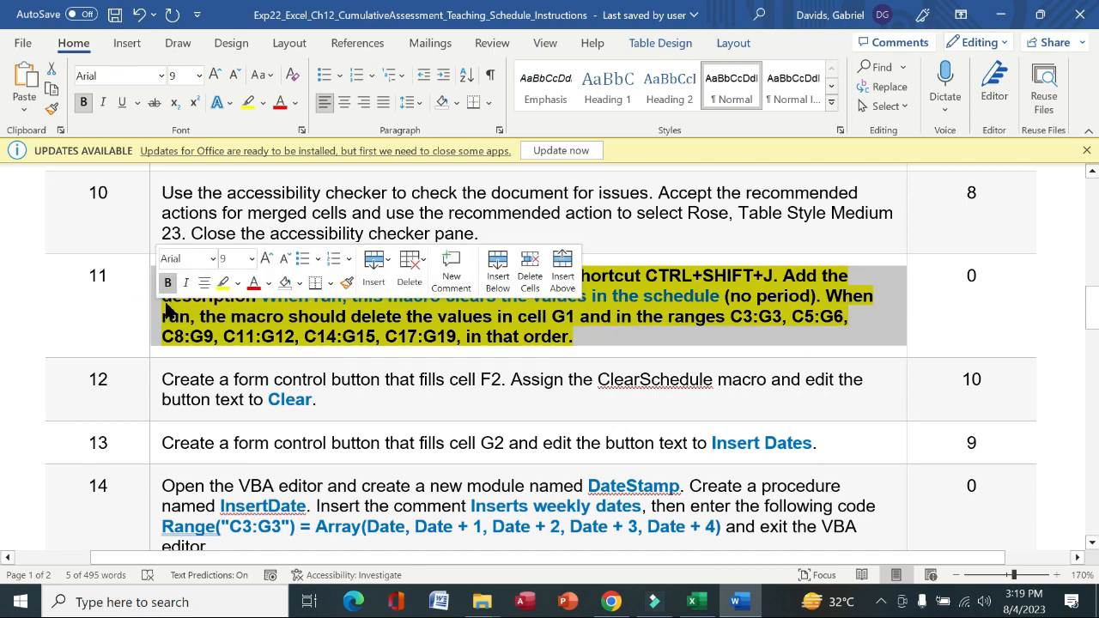
left_click(167, 283)
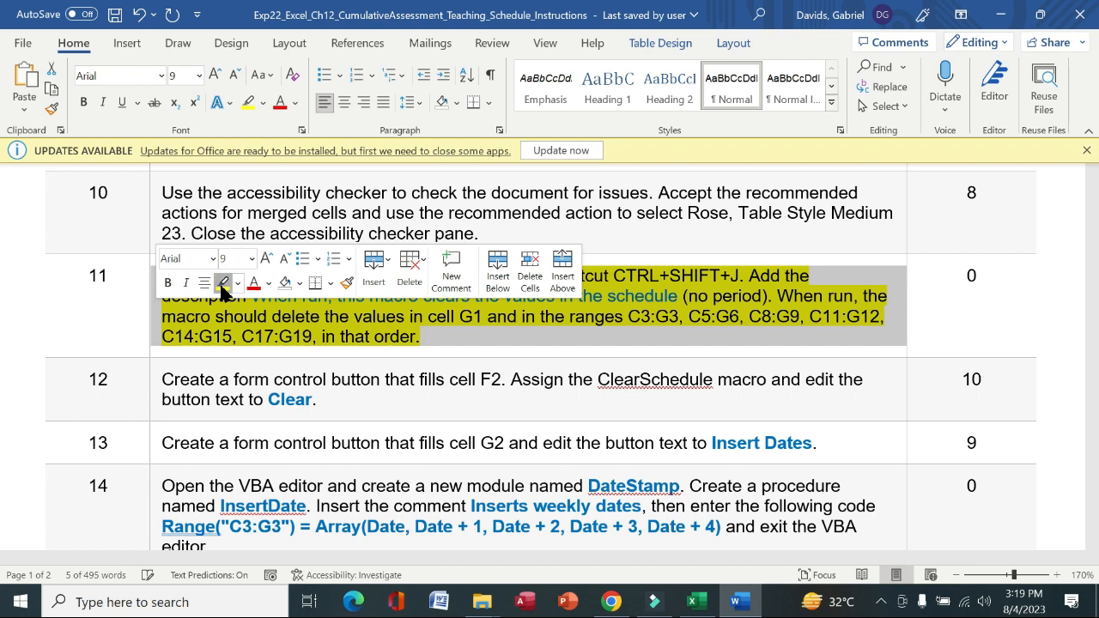
left_click(221, 286)
Make the text of instruction 12 about the Clear form control button bold and highlighted.
left_click(153, 393)
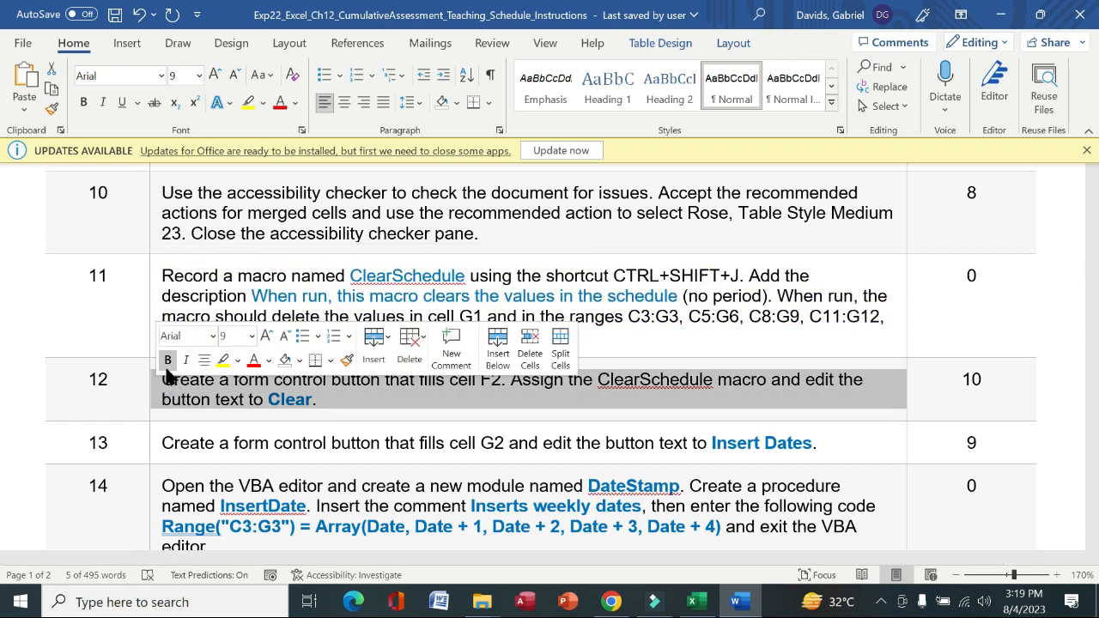
left_click(167, 360)
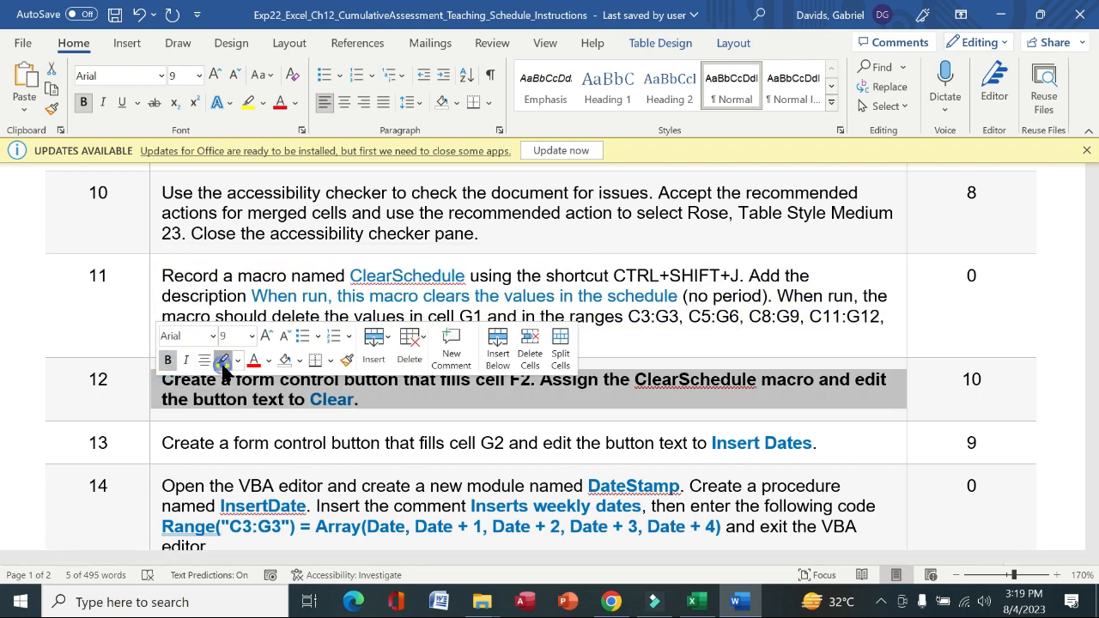
left_click(221, 359)
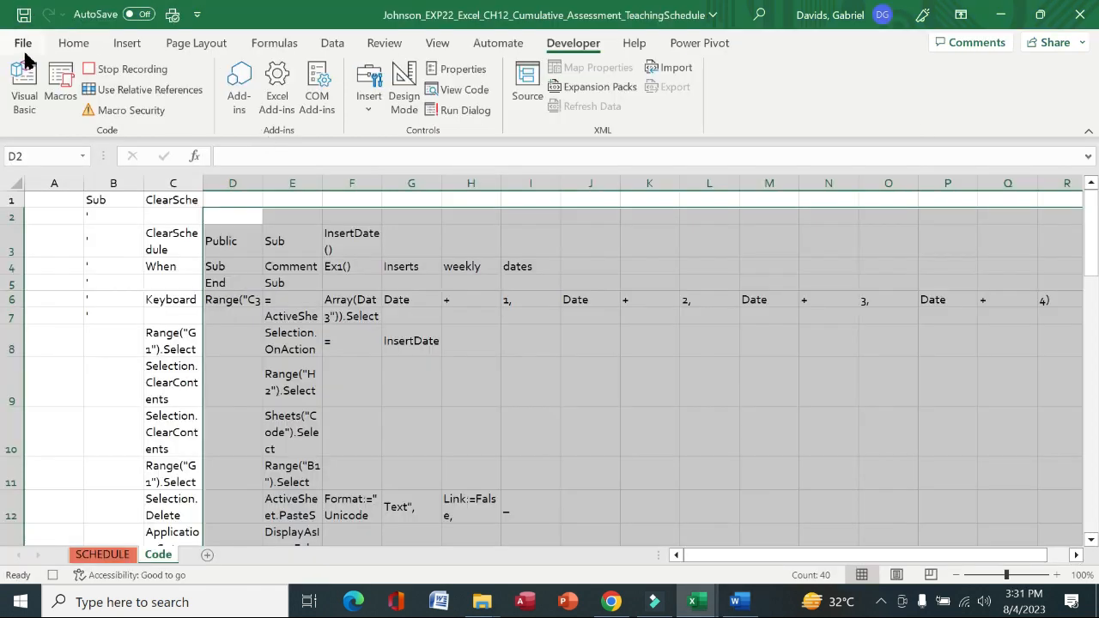
Save the Excel workbook as a macro-free file, continuing past the personal-information and compatibility notices, and deselect the range on the Code sheet.
left_click(23, 45)
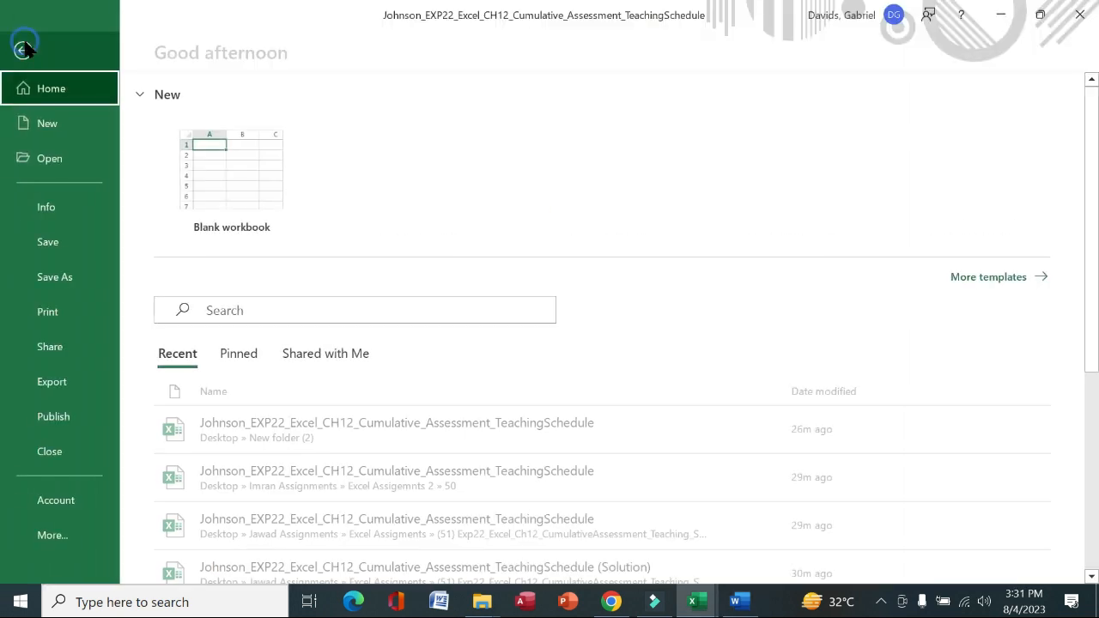
left_click(55, 246)
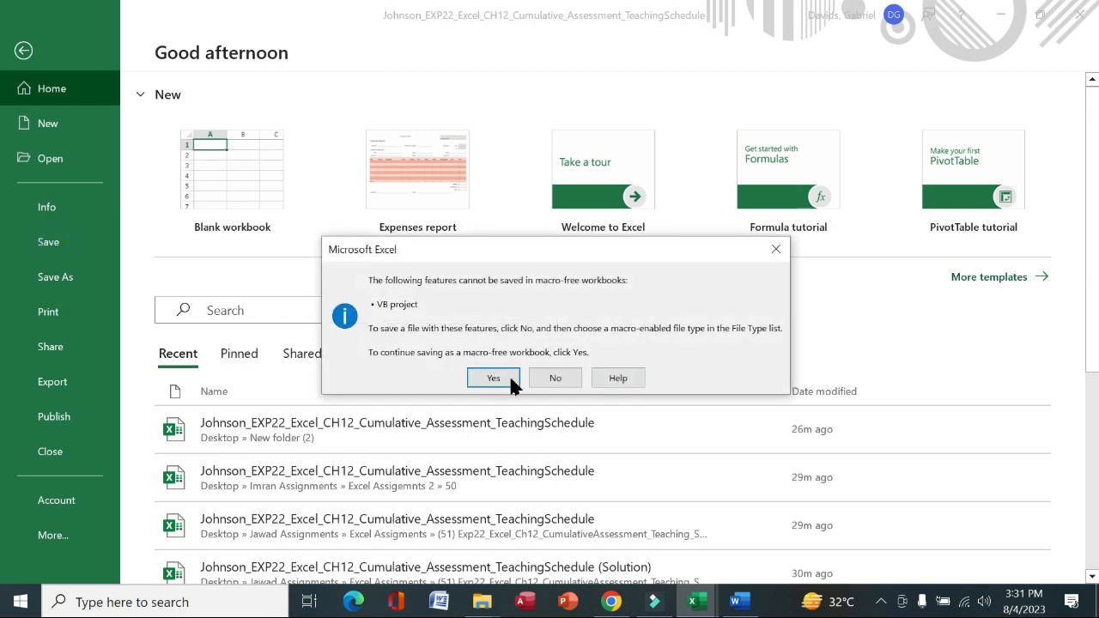
left_click(505, 382)
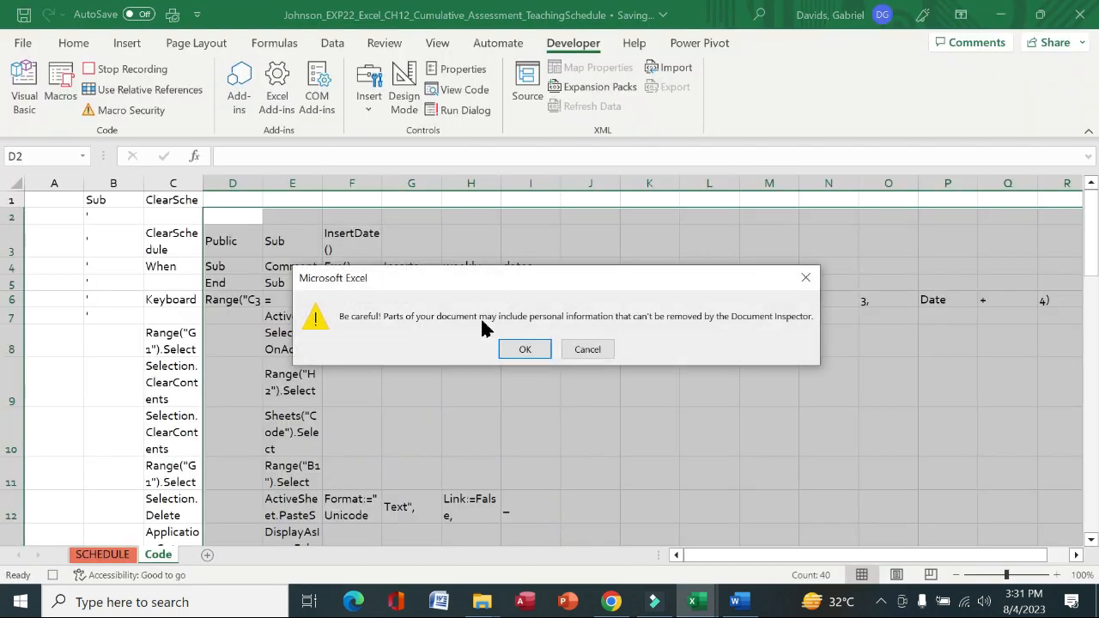
left_click(509, 352)
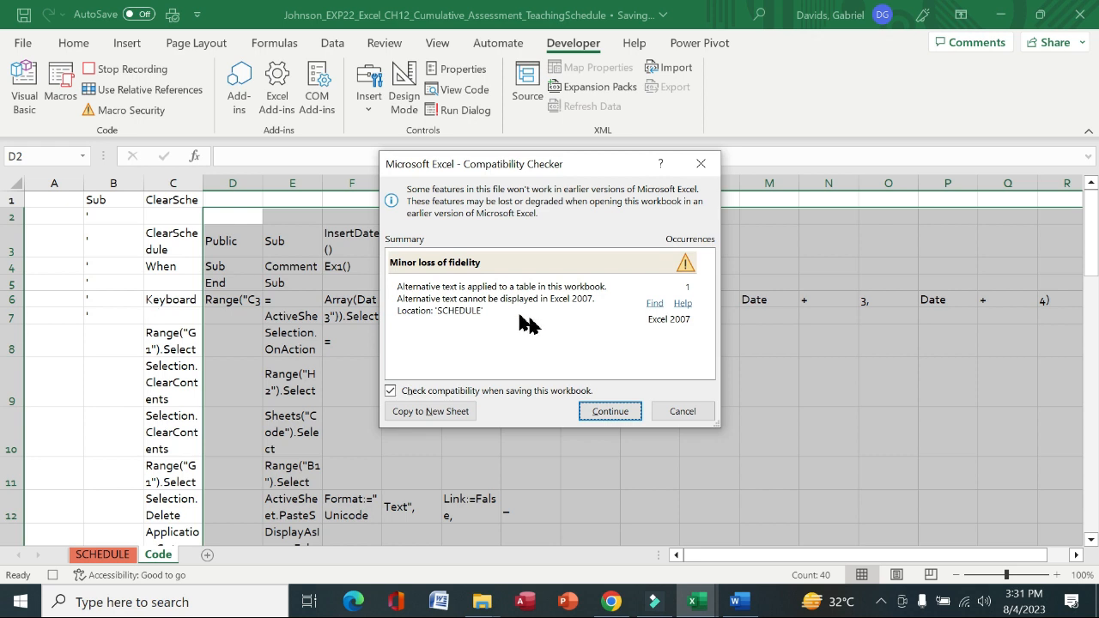
left_click(629, 414)
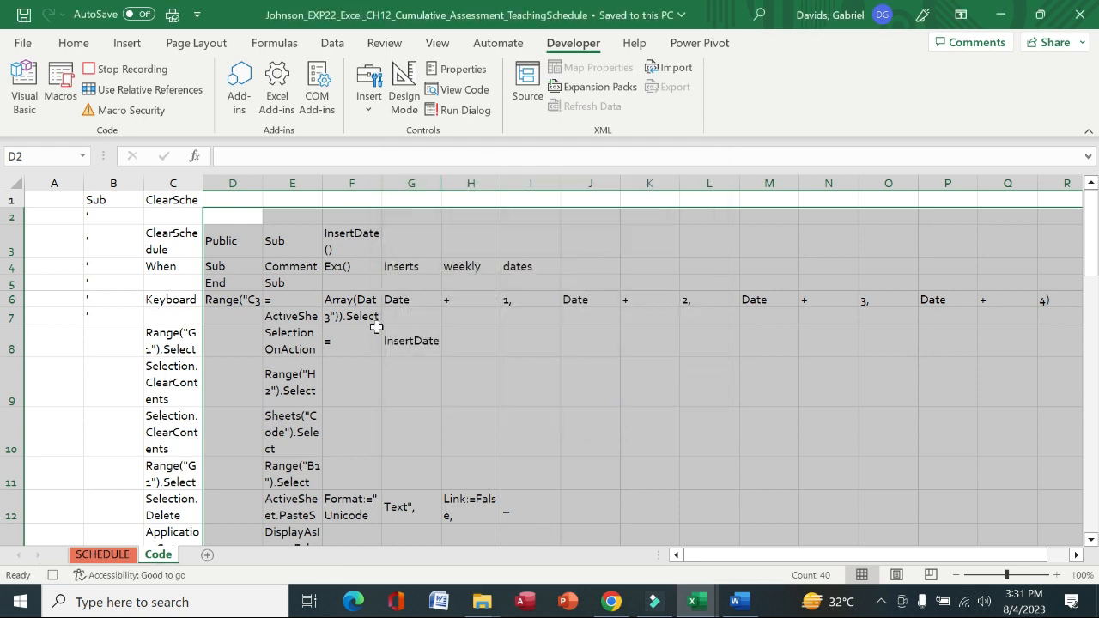
left_click(466, 423)
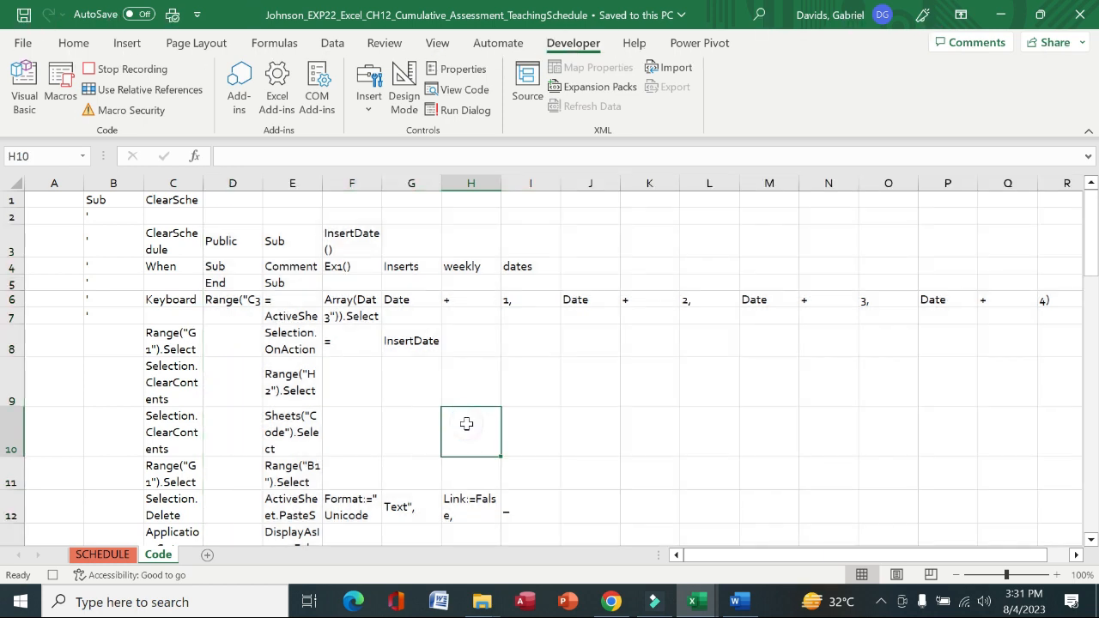
Review the finished SCHEDULE sheet from first to last row and the macro code on the Code sheet, ending on SCHEDULE.
left_click(123, 555)
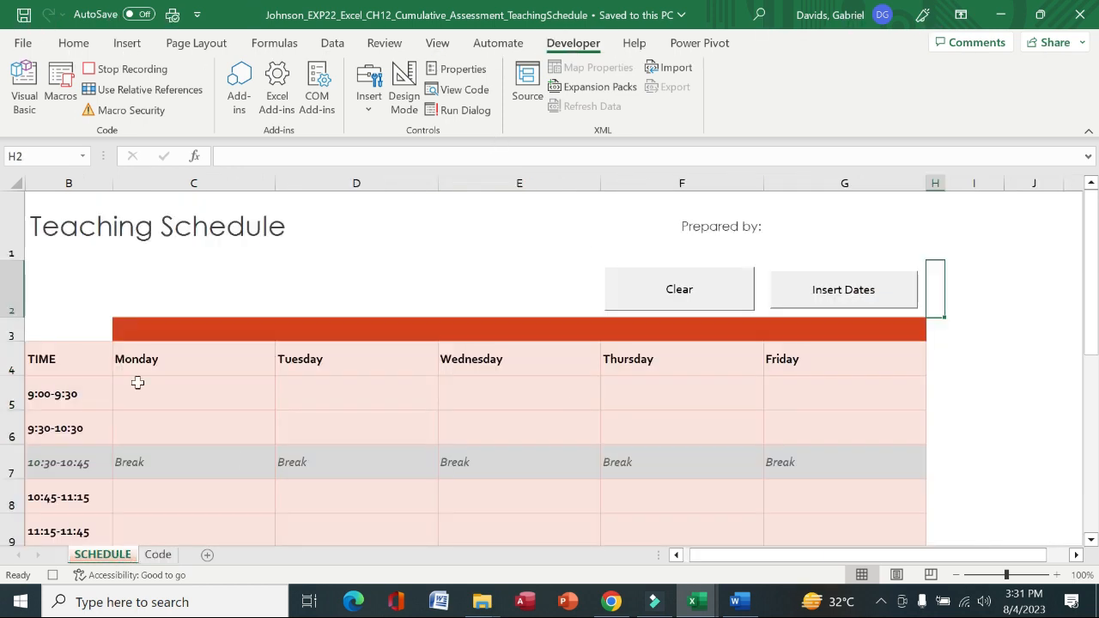
left_click_drag(996, 555, 991, 554)
left_click_drag(1090, 249, 1095, 494)
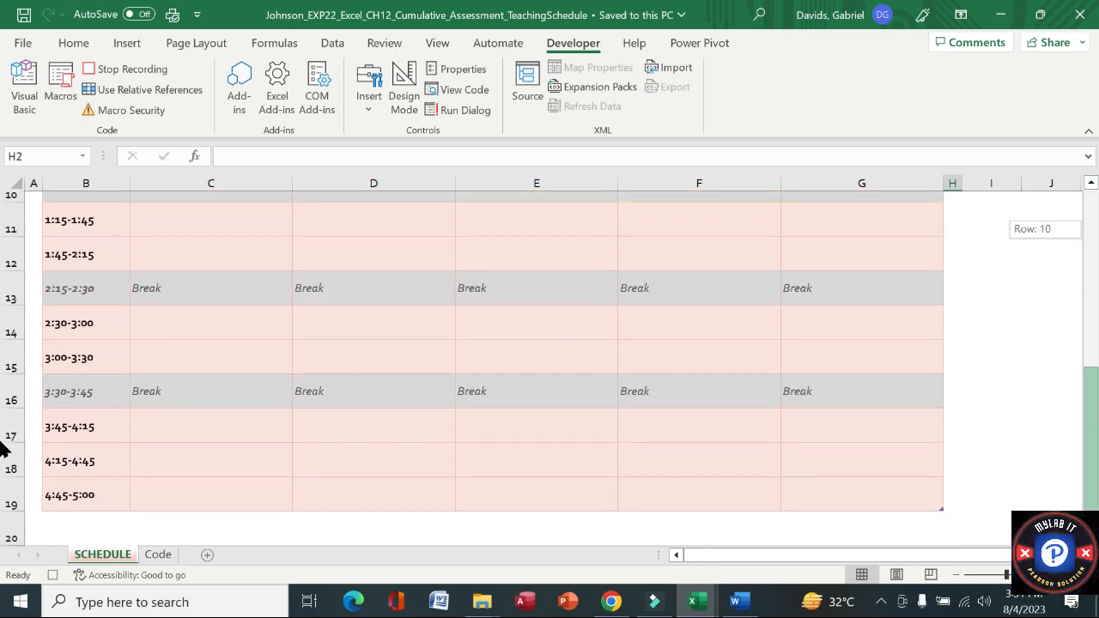
left_click_drag(1096, 440, 1097, 161)
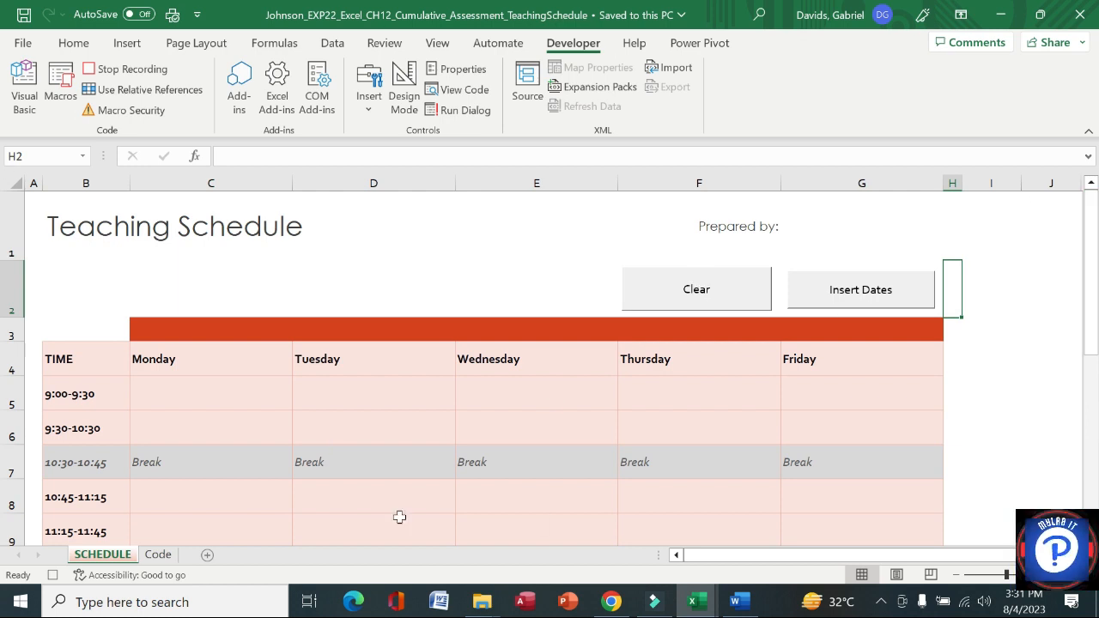
left_click(158, 554)
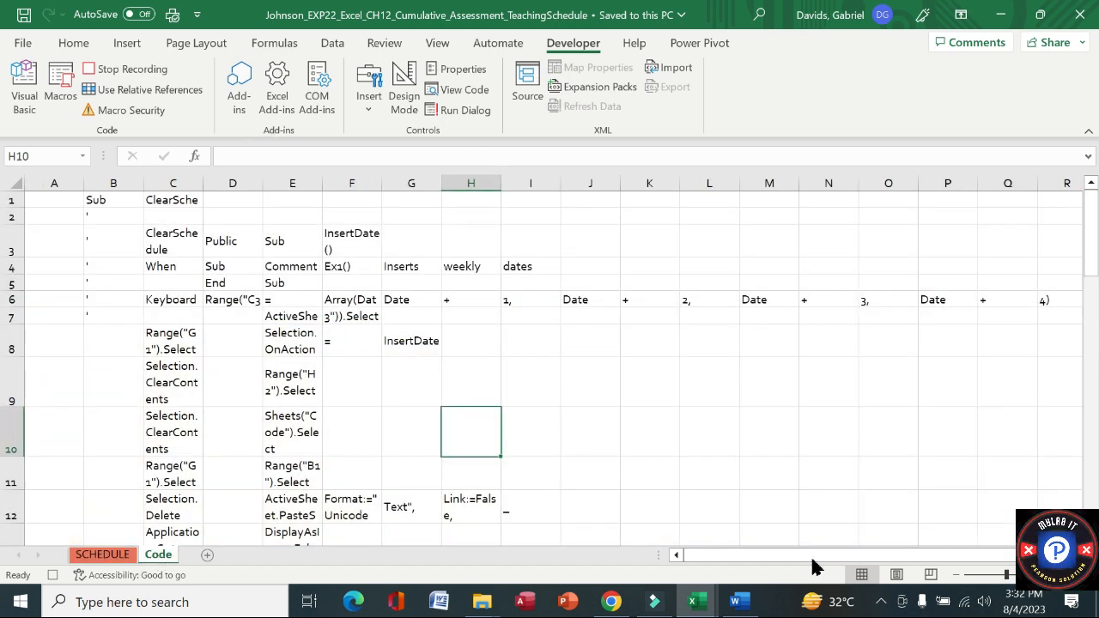
left_click_drag(1084, 250, 1081, 167)
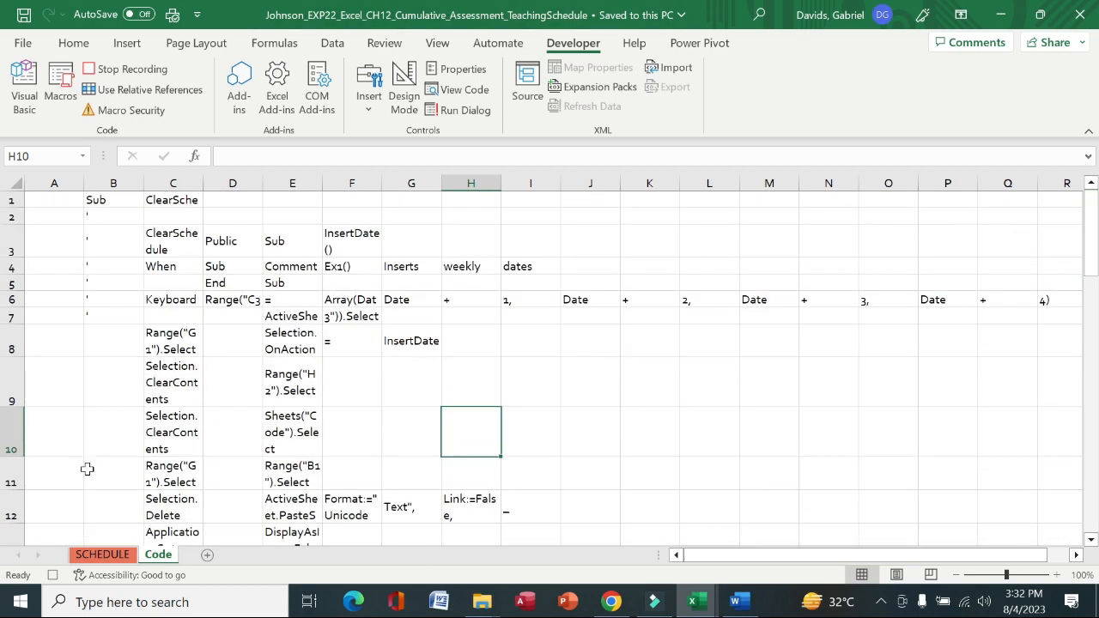
left_click(103, 555)
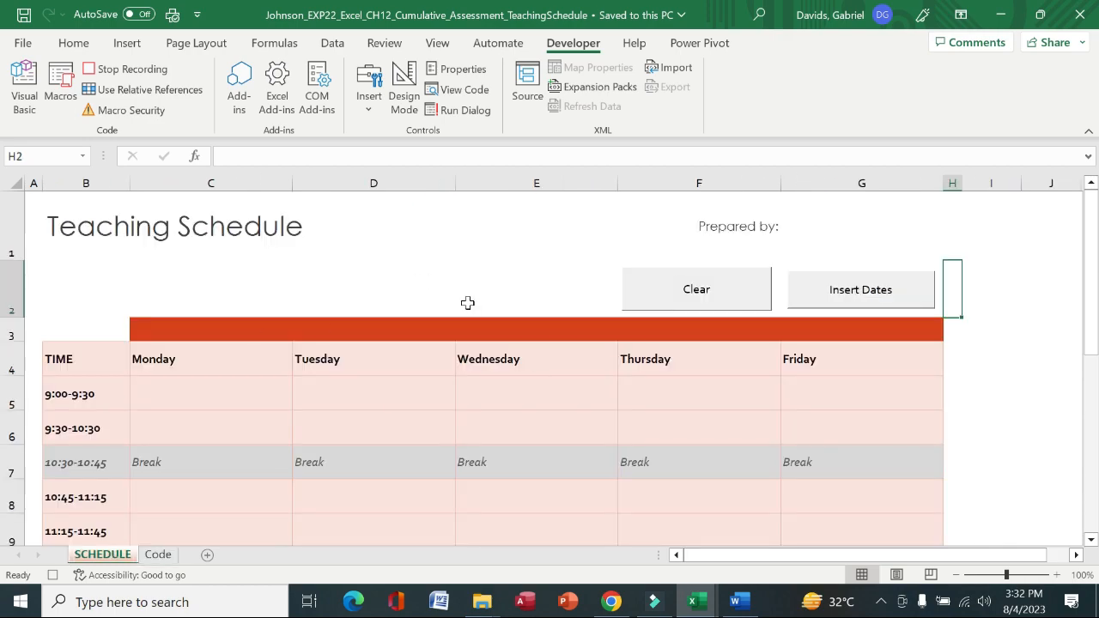